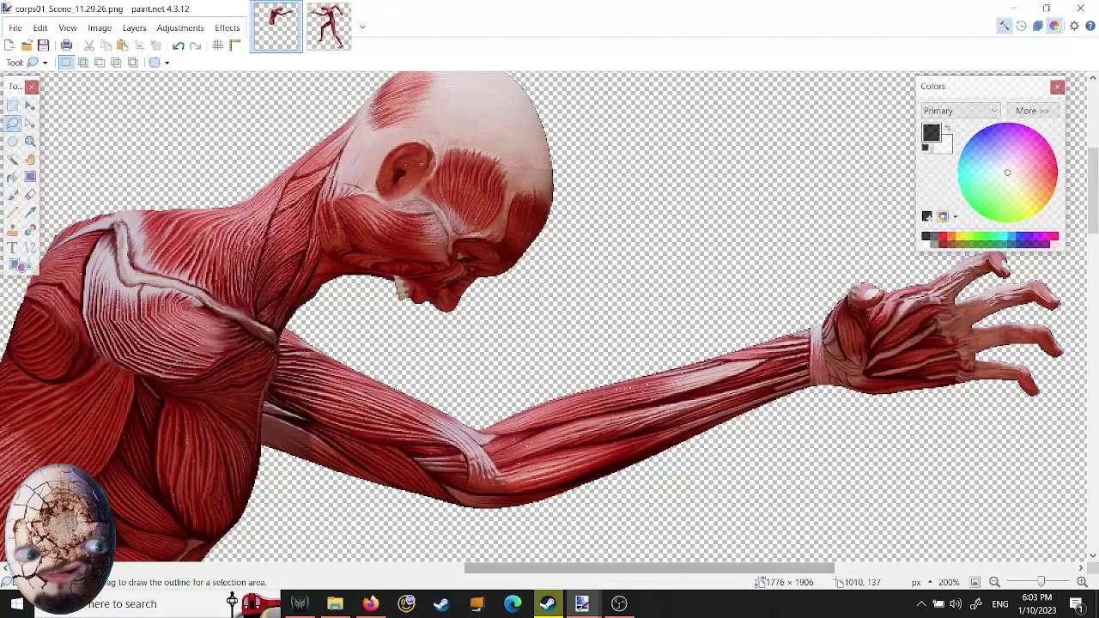
- Switch to the corps01_Scene_11.29.52.png figure image and view the area around its hip selection
click(329, 26)
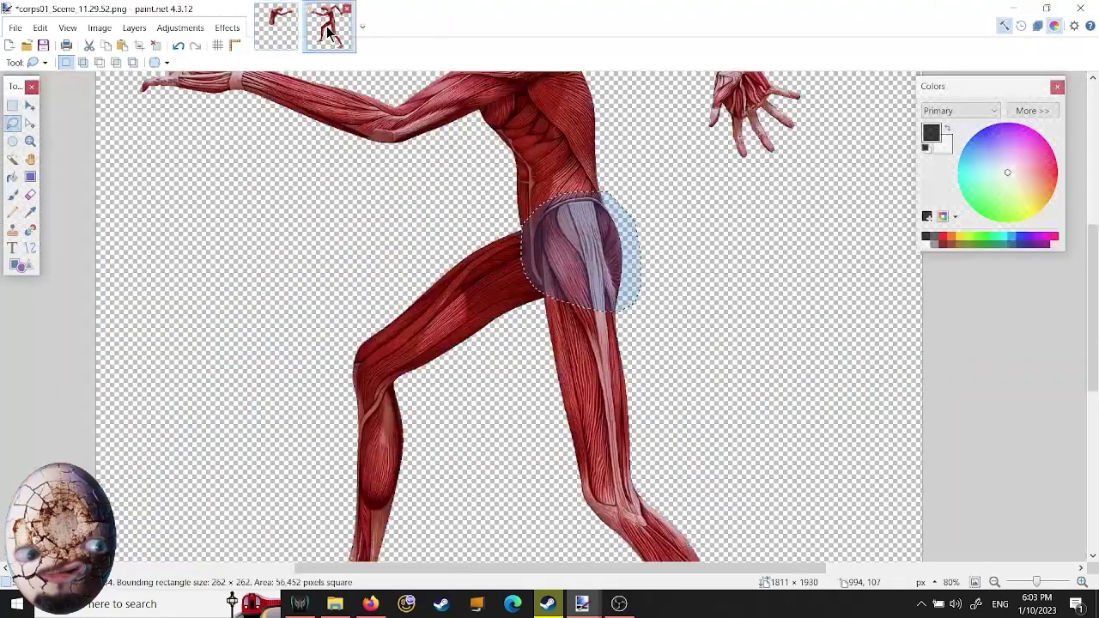
drag(1094, 331, 1094, 283)
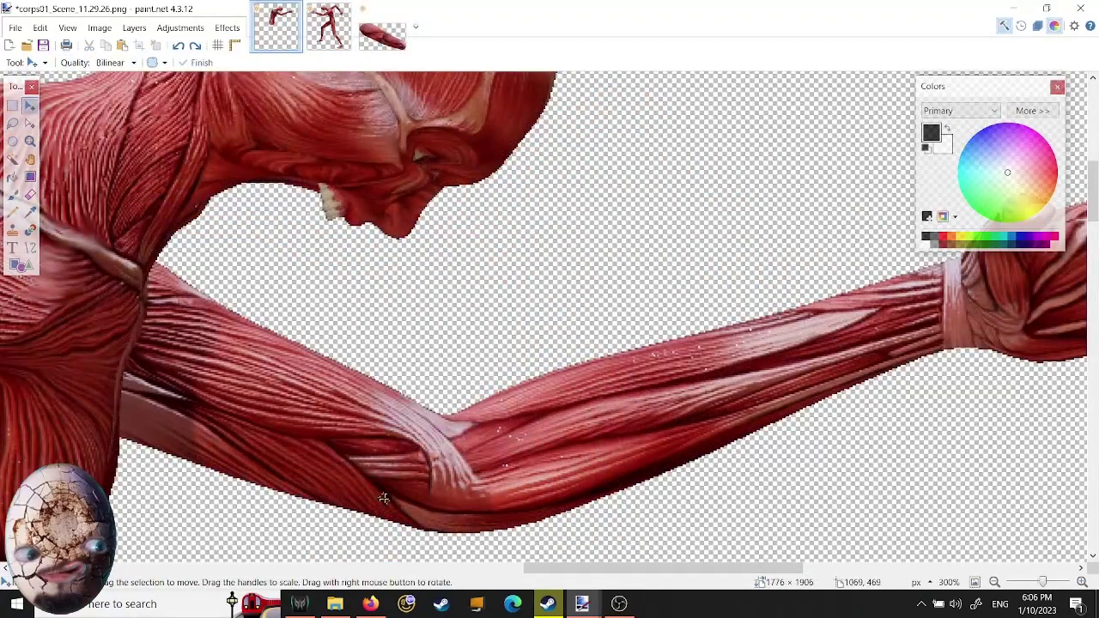
- Open the Smudge effect on the untitled image of the cut-out upper arm
click(382, 32)
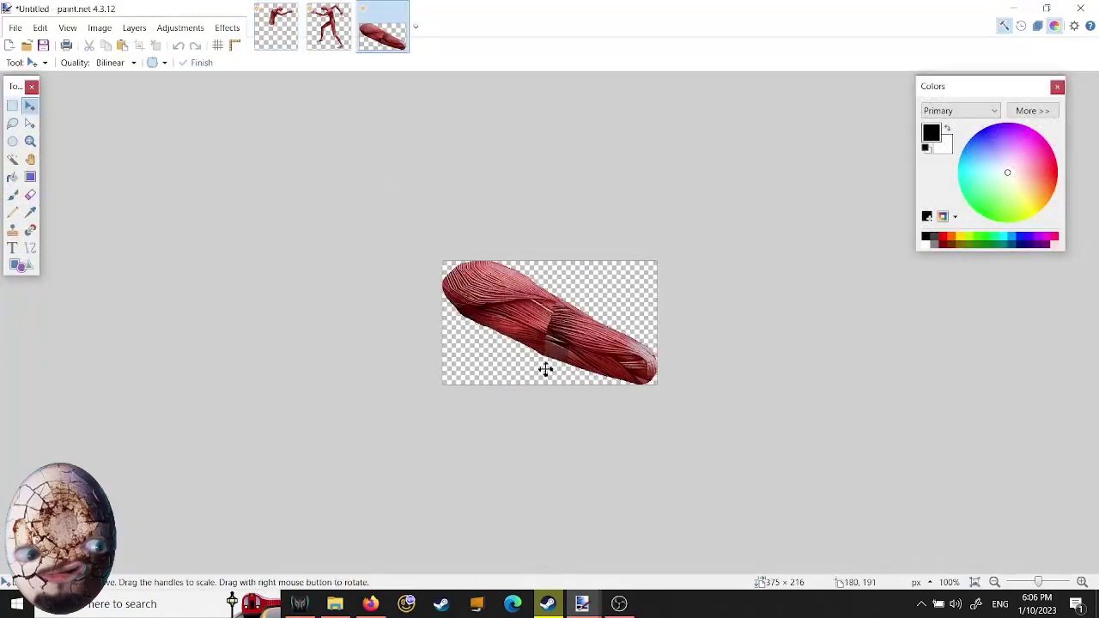
scroll(550, 361, up, 2)
click(228, 27)
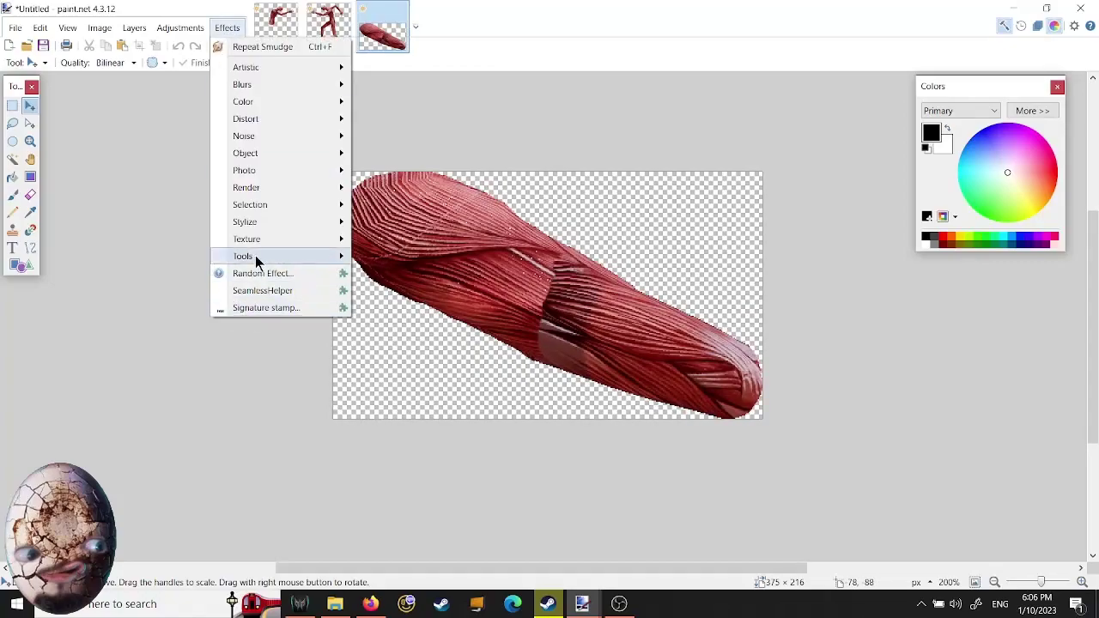
mouse_move(255, 255)
click(380, 340)
scroll(550, 332, up, 3)
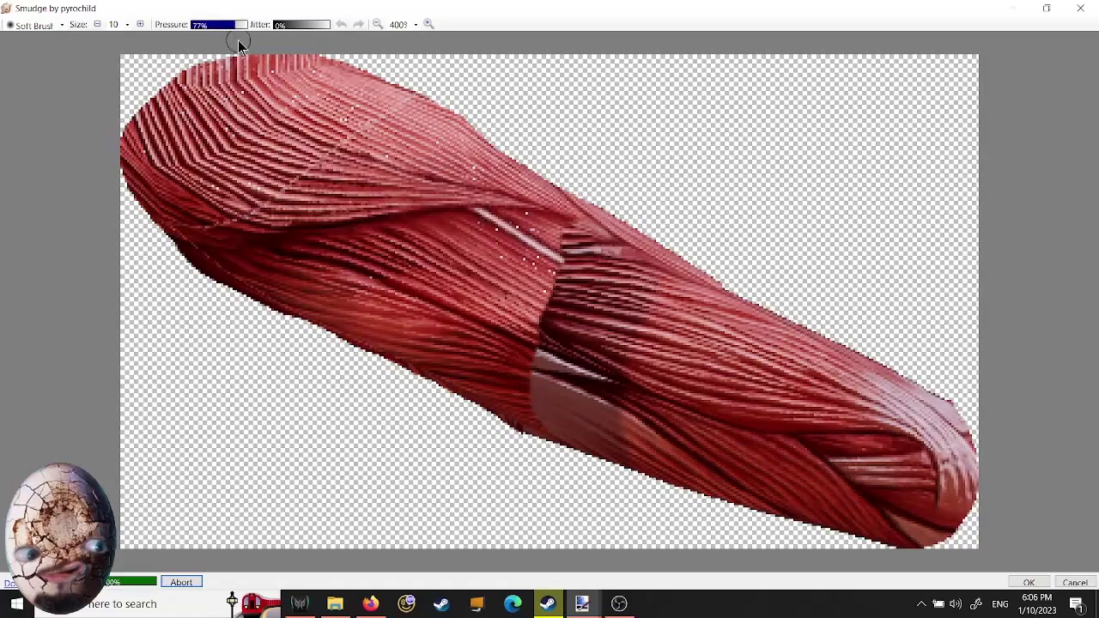
- Set the smudge brush size to 5 and smudge the dark seam in the middle of the arm
click(127, 24)
click(115, 58)
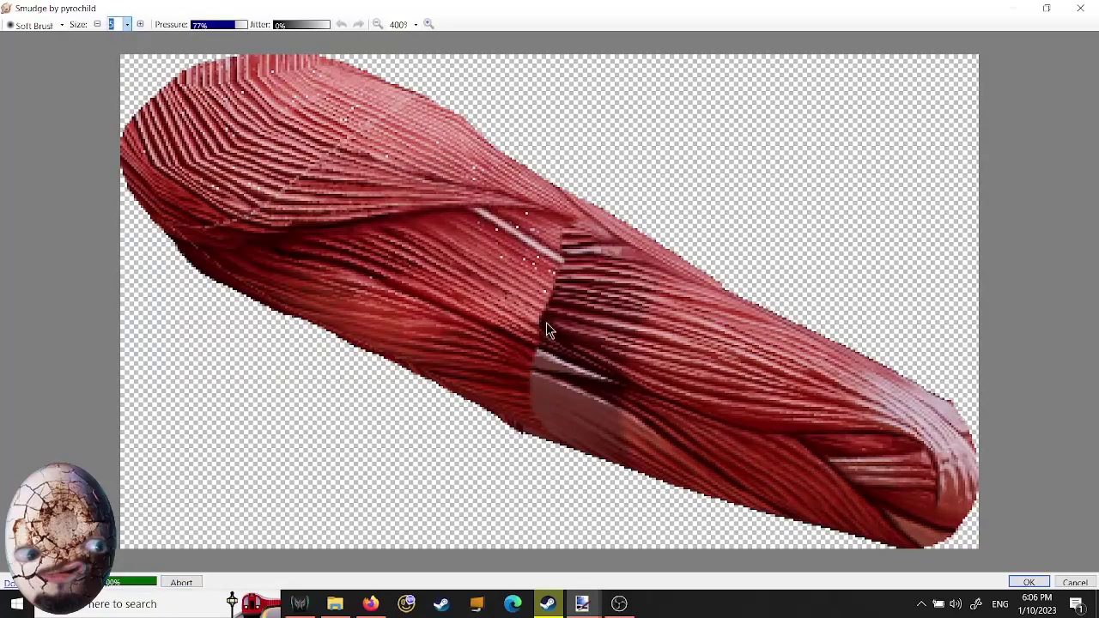
drag(537, 317, 554, 336)
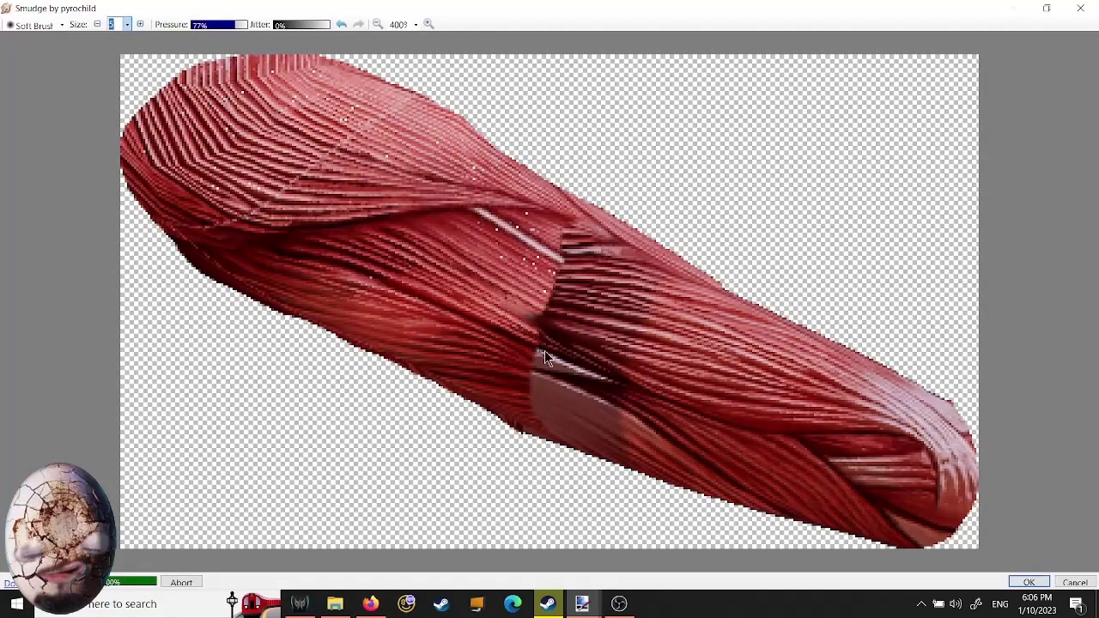
- Set the brush size to 8 and pressure to 95%, and blend the muscle fibres across the central seam
click(127, 25)
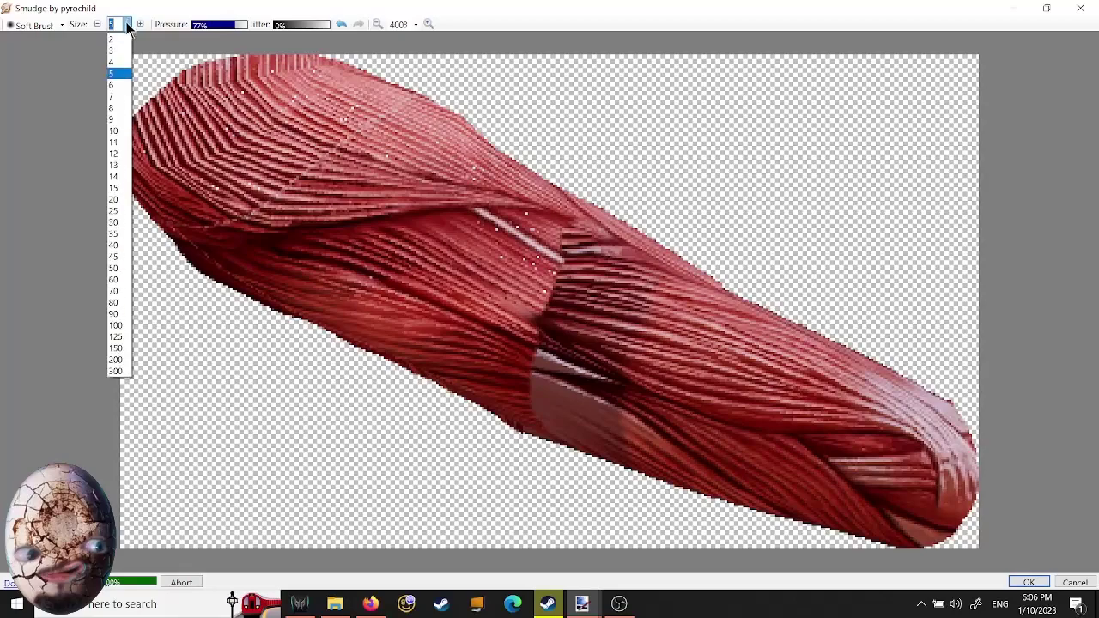
click(117, 108)
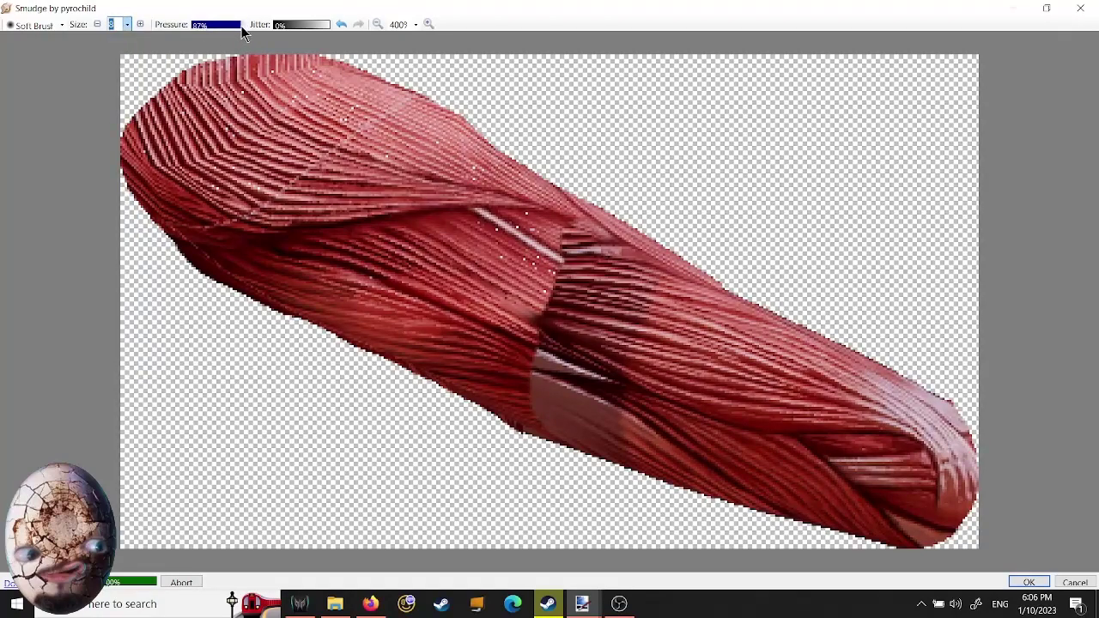
drag(558, 339, 537, 301)
mouse_move(578, 255)
mouse_down()
mouse_move(515, 258)
mouse_move(575, 268)
mouse_move(538, 267)
mouse_move(575, 279)
mouse_move(546, 279)
mouse_move(560, 290)
mouse_move(553, 307)
mouse_move(535, 304)
mouse_move(559, 308)
mouse_move(480, 266)
mouse_move(539, 273)
mouse_move(480, 265)
mouse_up()
mouse_move(603, 243)
mouse_down()
mouse_move(566, 240)
mouse_move(582, 238)
mouse_up()
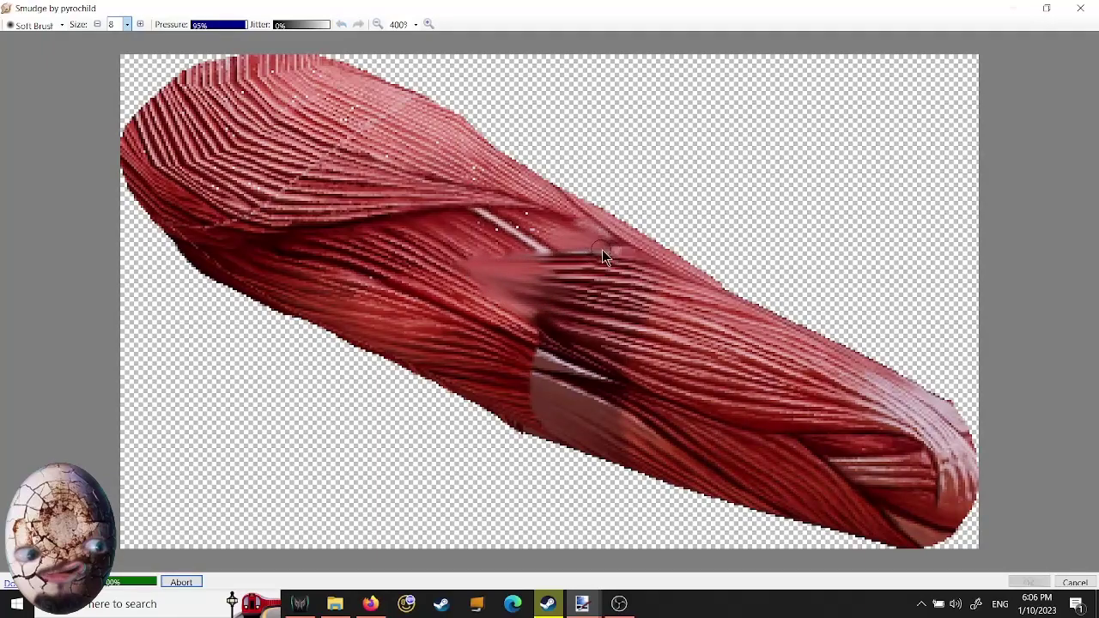
drag(526, 346, 498, 300)
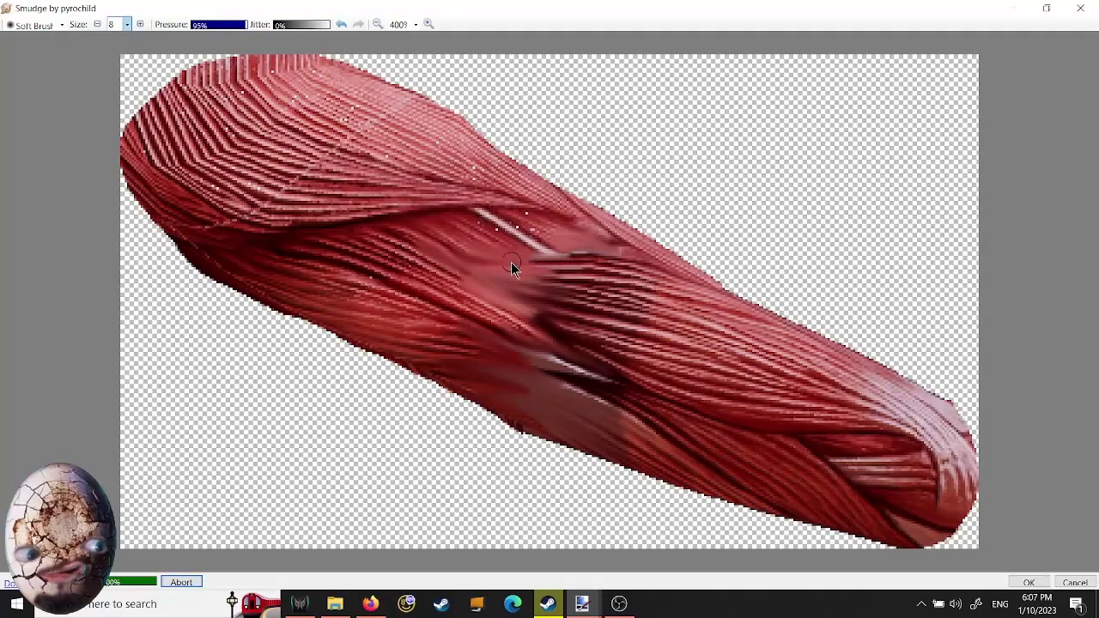
drag(537, 257, 505, 256)
- Smudge the fibres beside the seam and along the arm's lower edge, and apply the Smudge effect
scroll(475, 348, down, 6)
scroll(539, 336, up, 5)
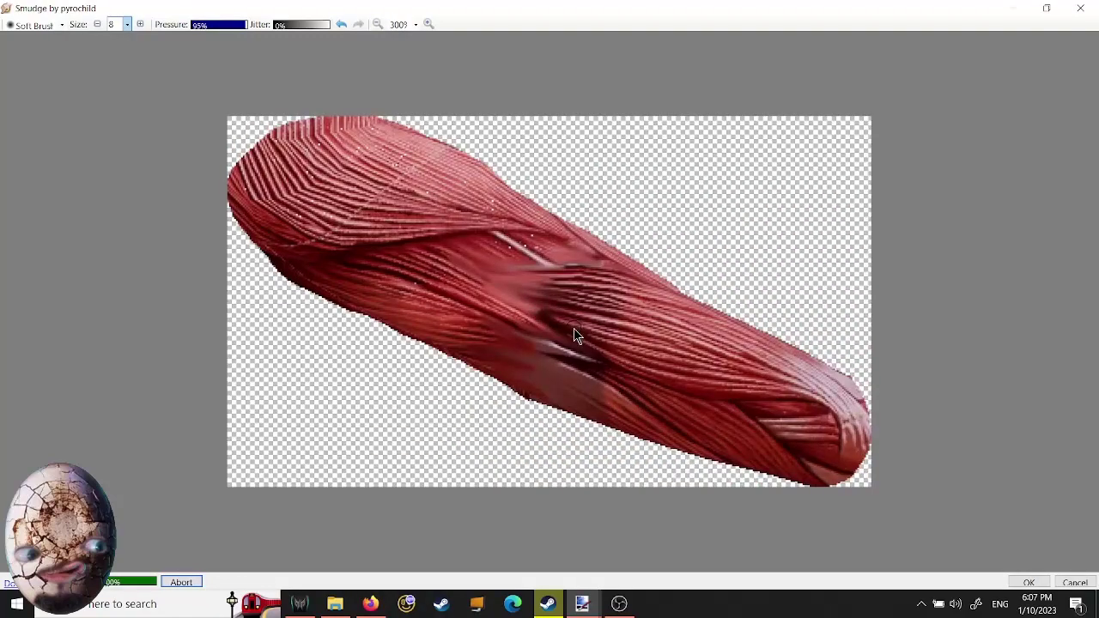
mouse_move(636, 325)
mouse_down()
mouse_move(615, 319)
mouse_move(603, 354)
mouse_up()
drag(593, 396, 609, 418)
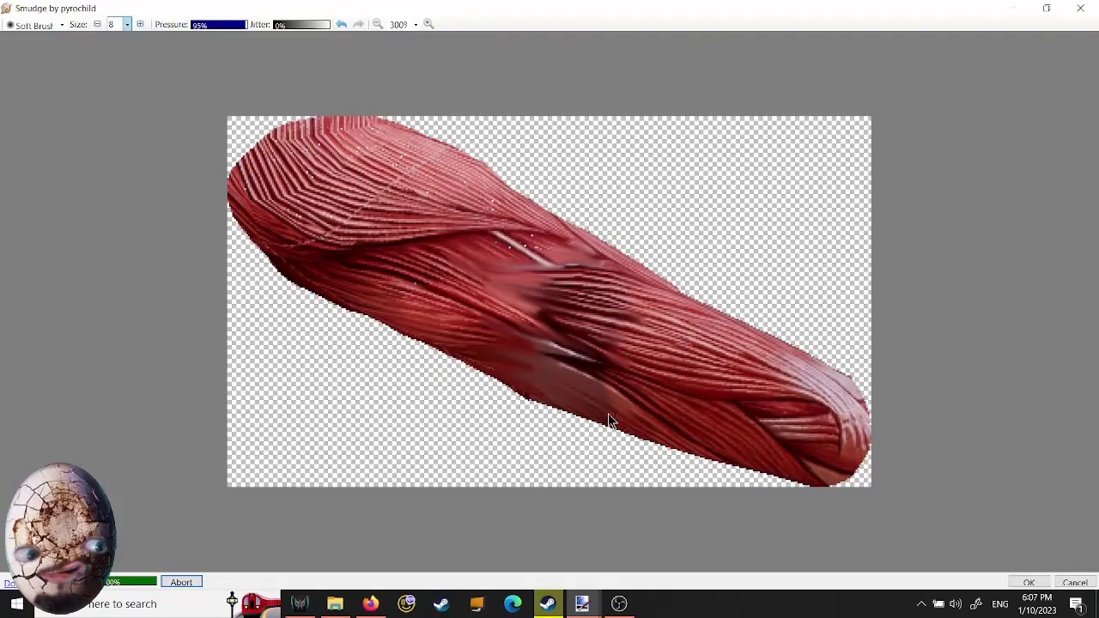
scroll(602, 289, down, 2)
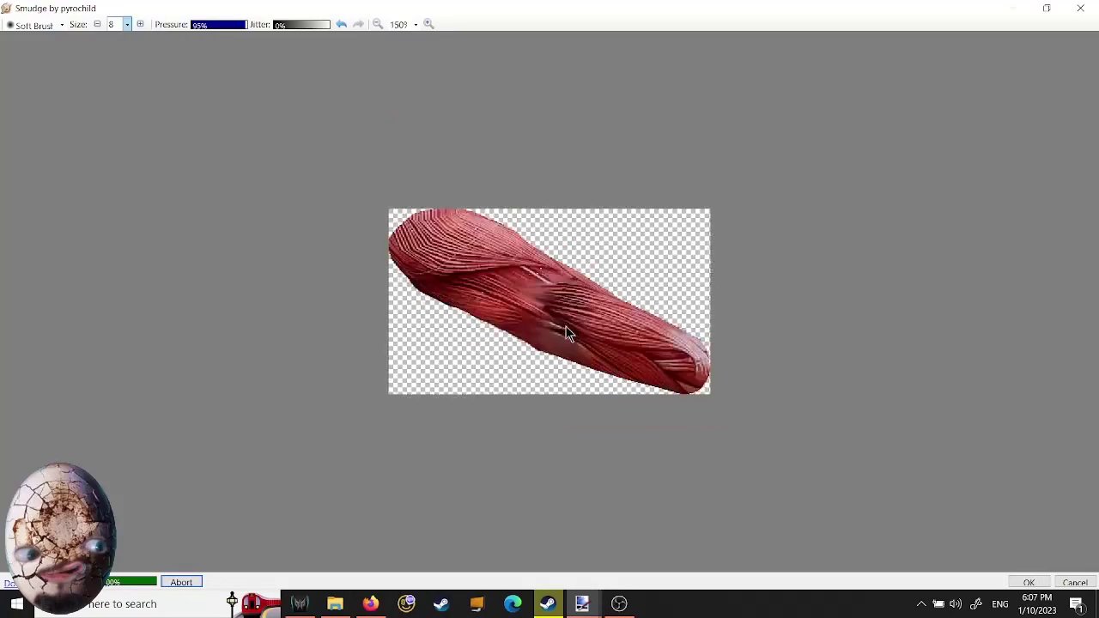
click(1027, 583)
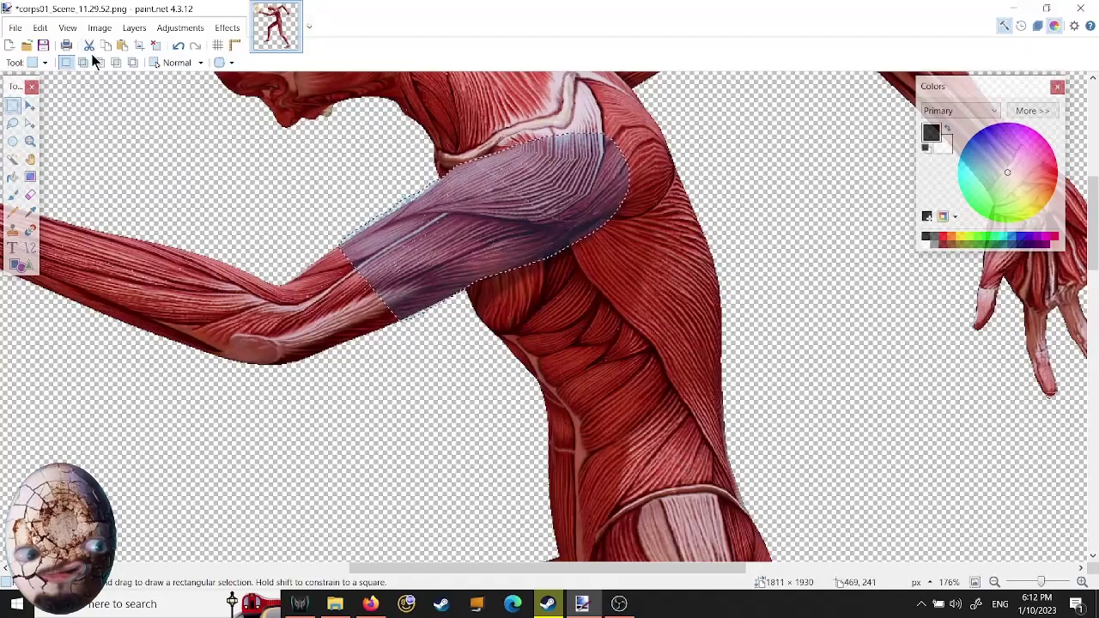
- Deselect the upper-arm area in the full-figure image and show more of the figure
click(39, 27)
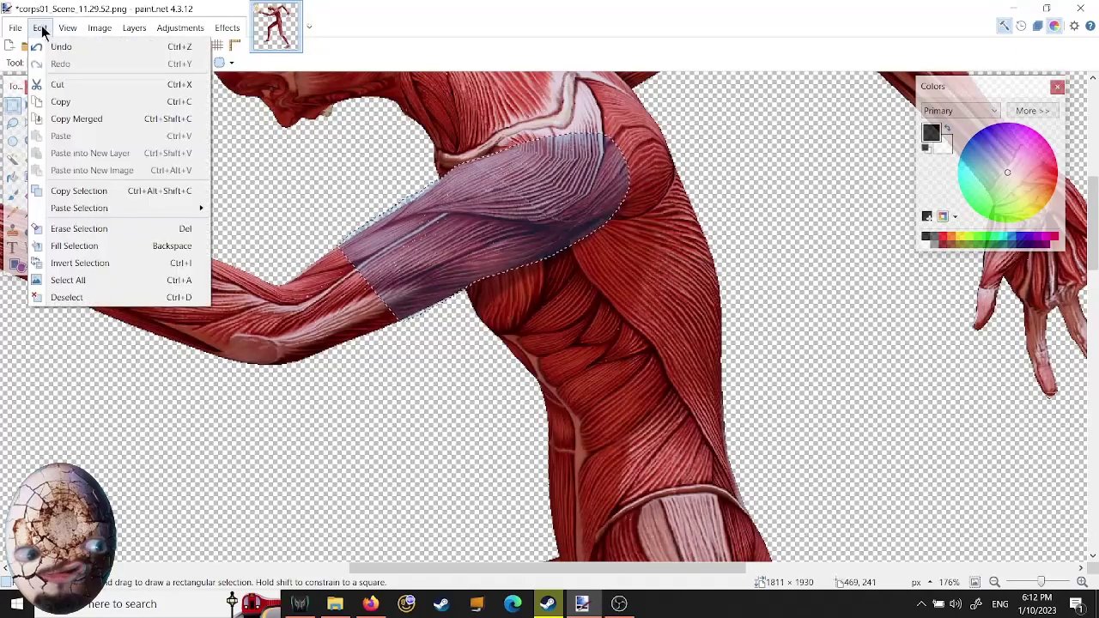
click(76, 299)
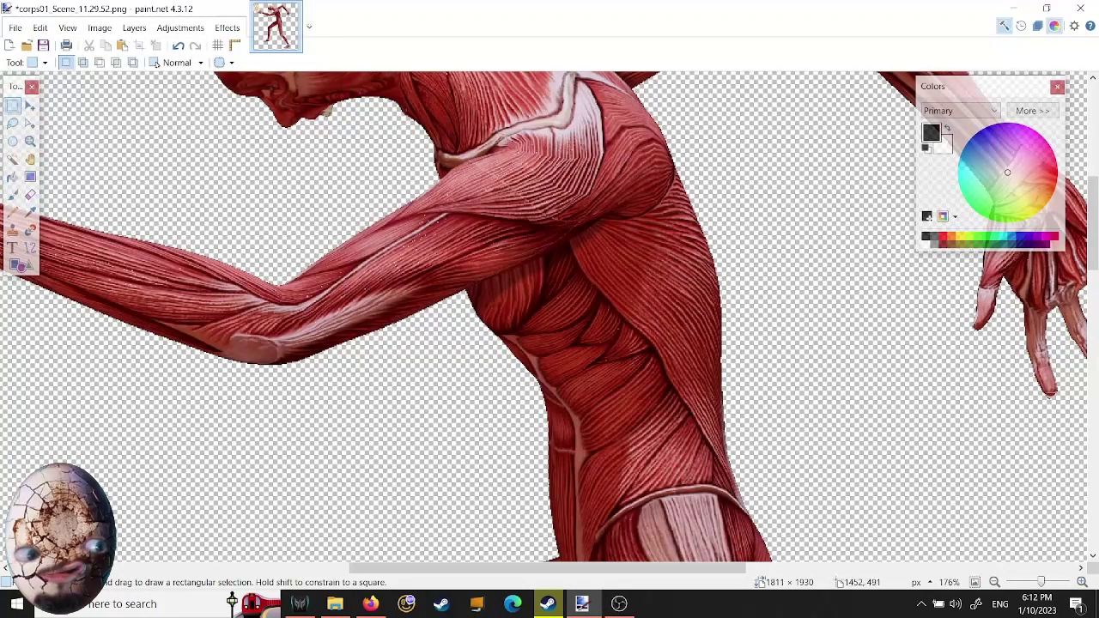
drag(1094, 251, 1095, 271)
scroll(476, 114, down, 5)
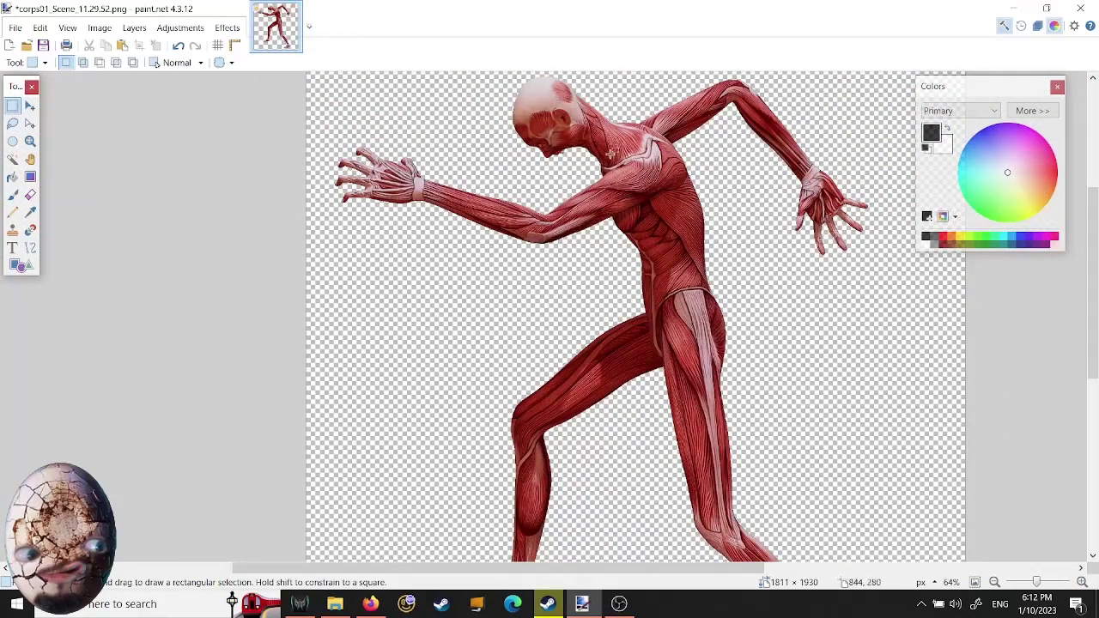
mouse_move(1094, 299)
mouse_down()
mouse_move(1094, 464)
mouse_move(1094, 280)
mouse_up()
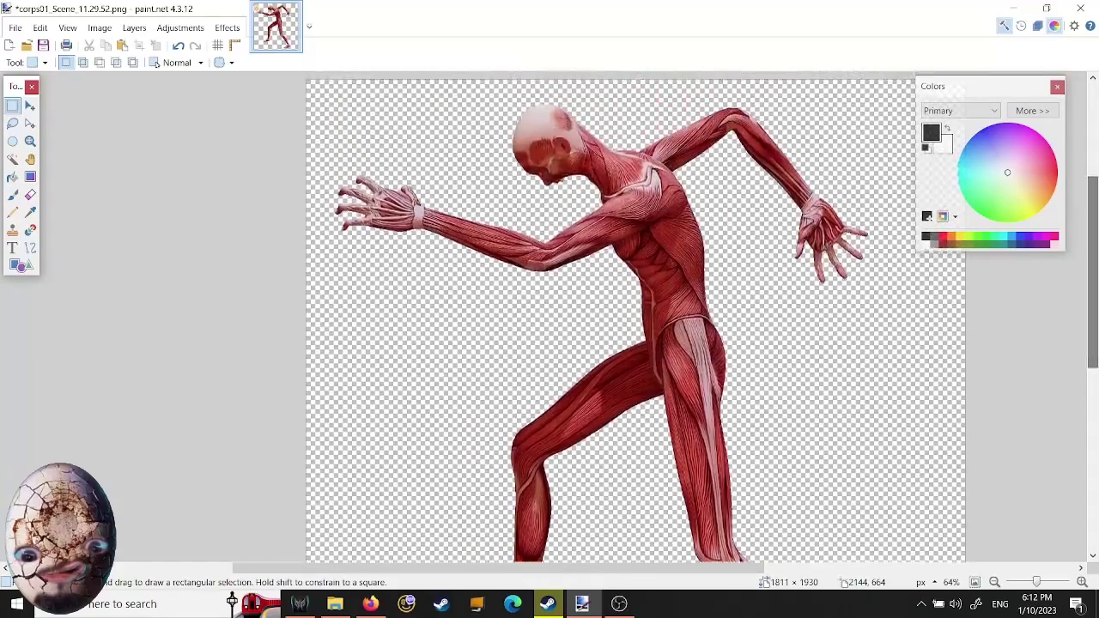
- Switch to Steam, launch Flex - Figure Reference and maximize its window
click(441, 603)
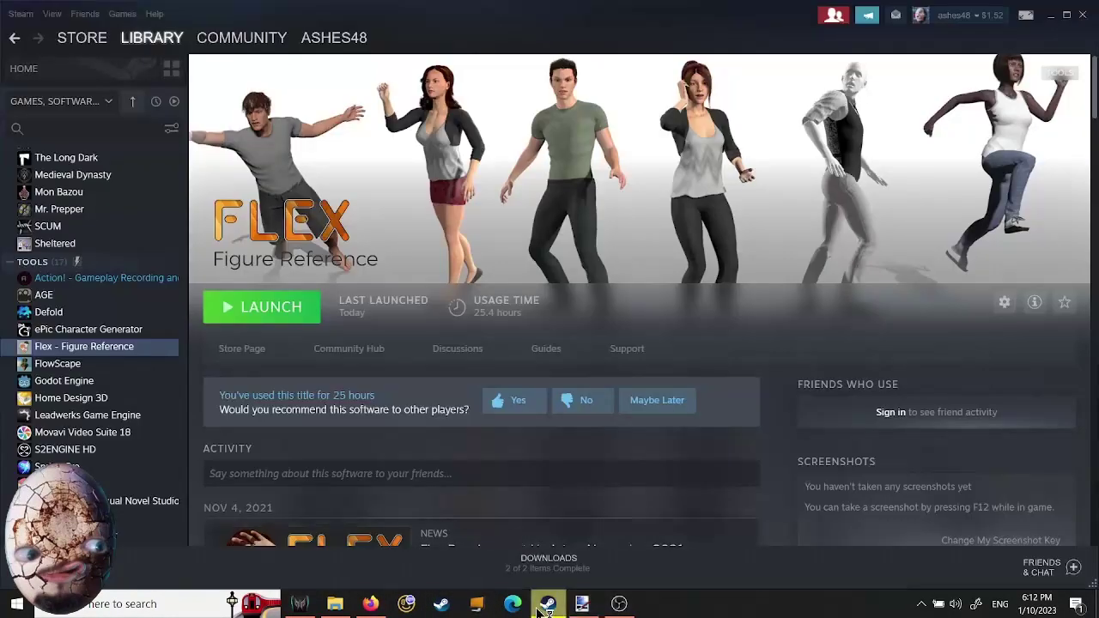
click(268, 314)
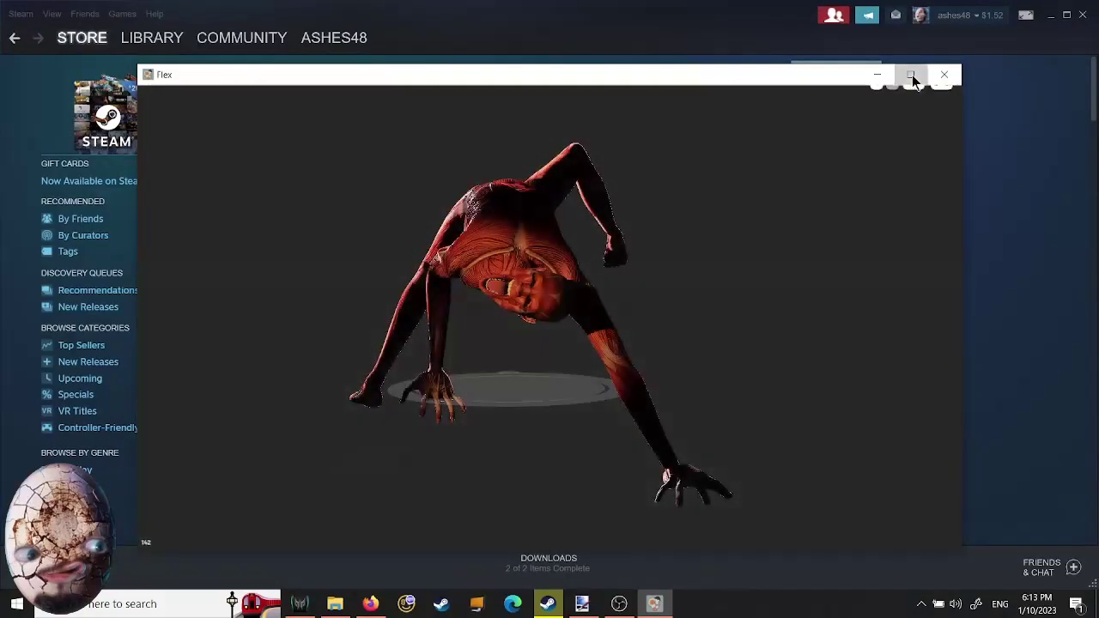
click(913, 74)
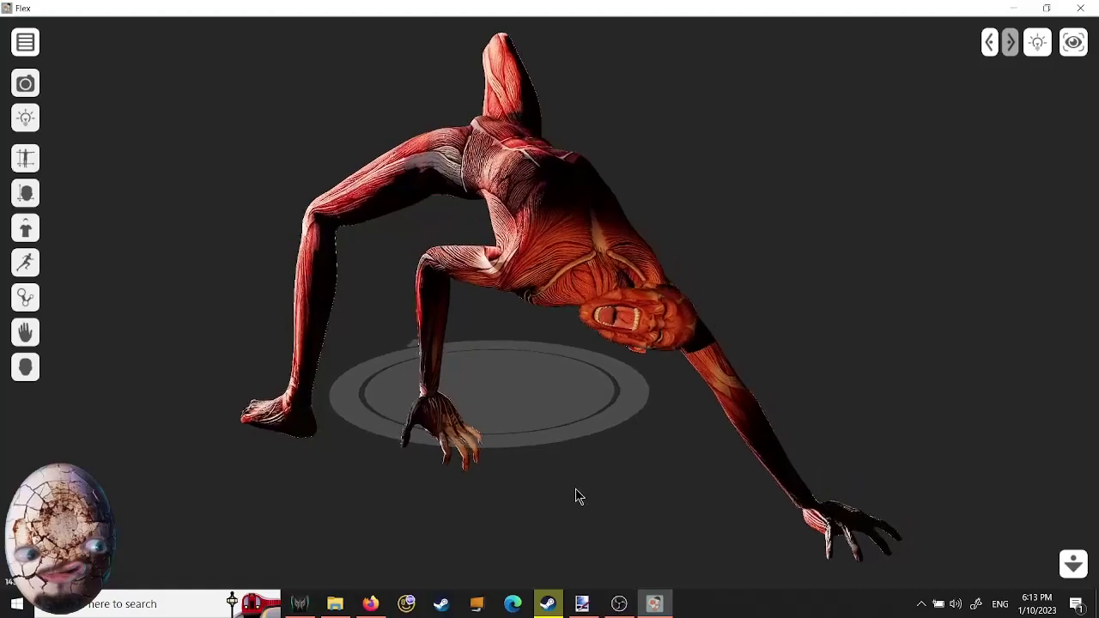
- Raise the Eye Height of the character's face to its maximum
scroll(571, 480, up, 3)
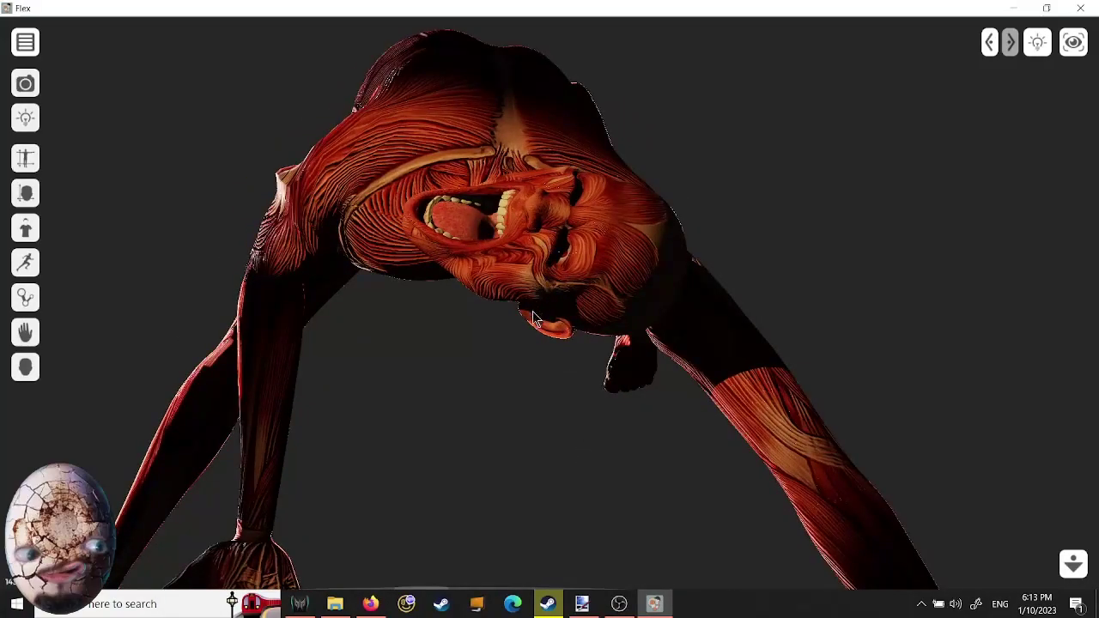
scroll(550, 335, up, 5)
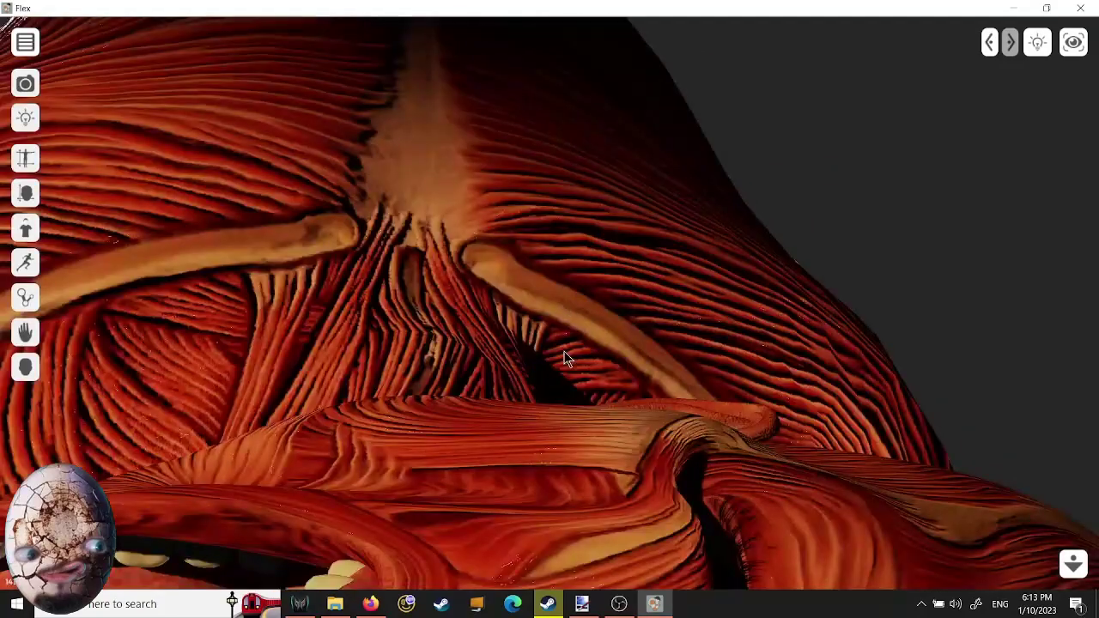
scroll(564, 352, down, 5)
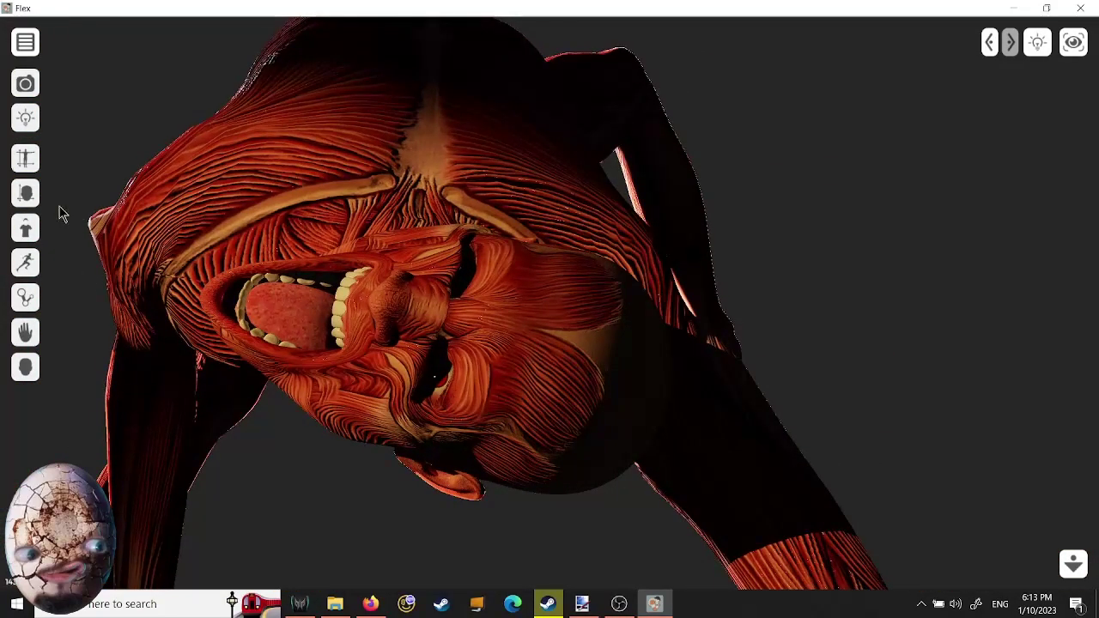
click(25, 193)
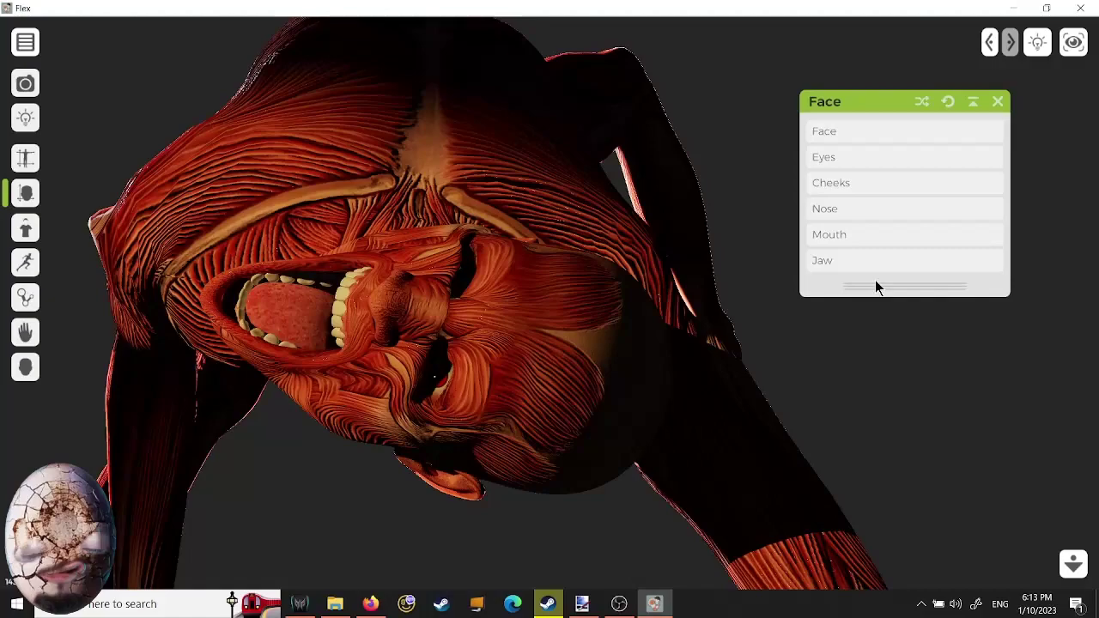
click(874, 157)
drag(912, 207, 1024, 210)
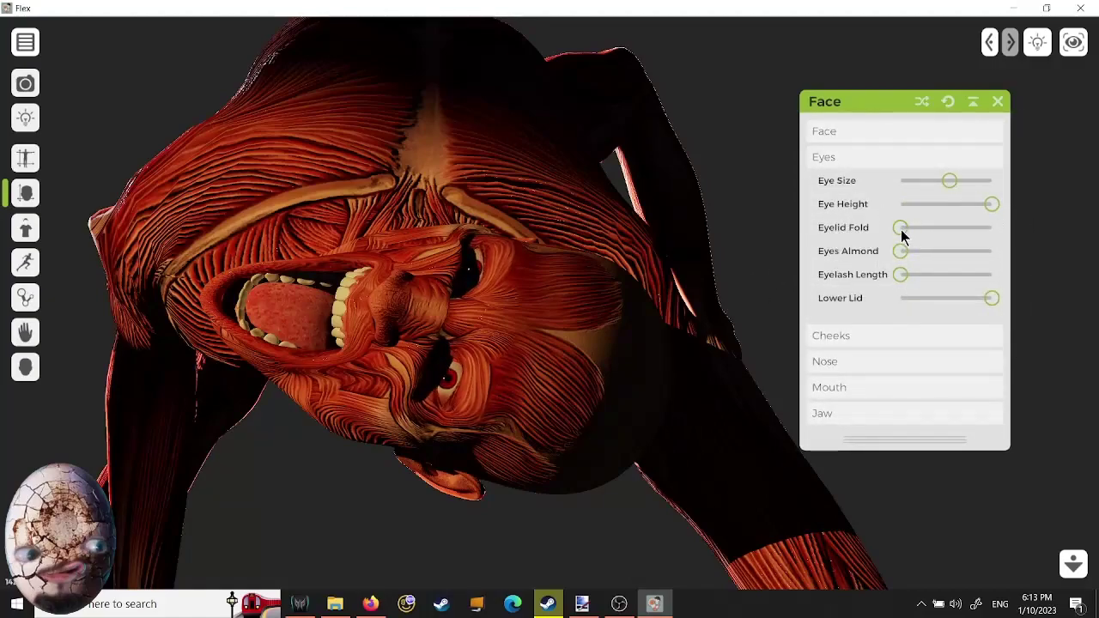
click(842, 132)
click(832, 132)
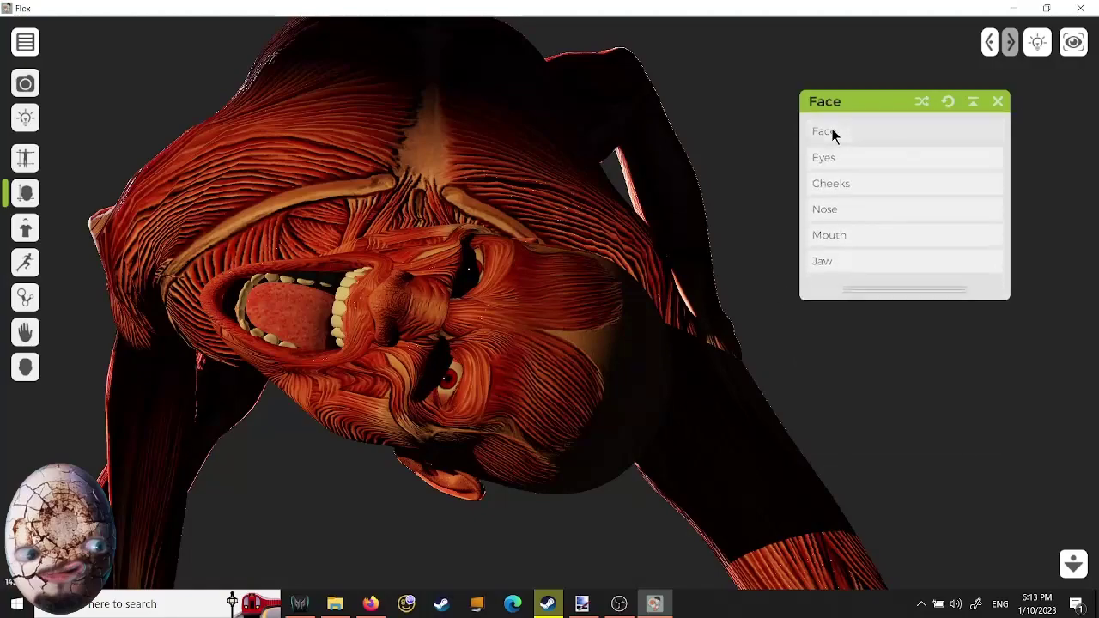
- Push two of the character's cheek settings to their maximum and close the face settings
click(841, 183)
drag(991, 208, 1049, 217)
drag(989, 255, 1070, 260)
click(998, 101)
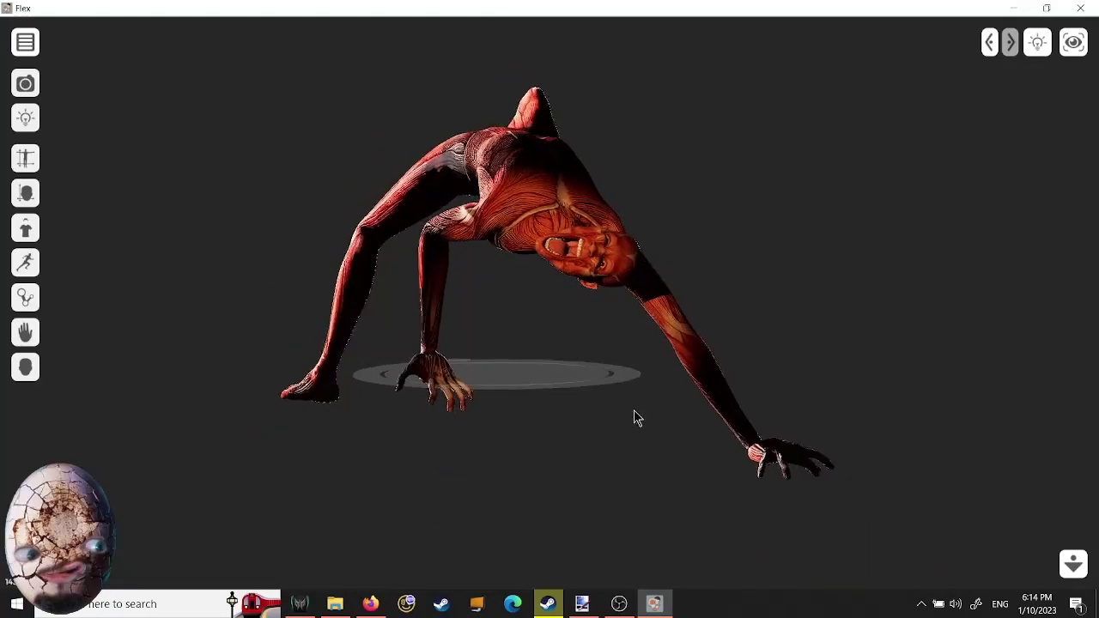
- Check the corps01_Scene outline and quit Flex
click(25, 42)
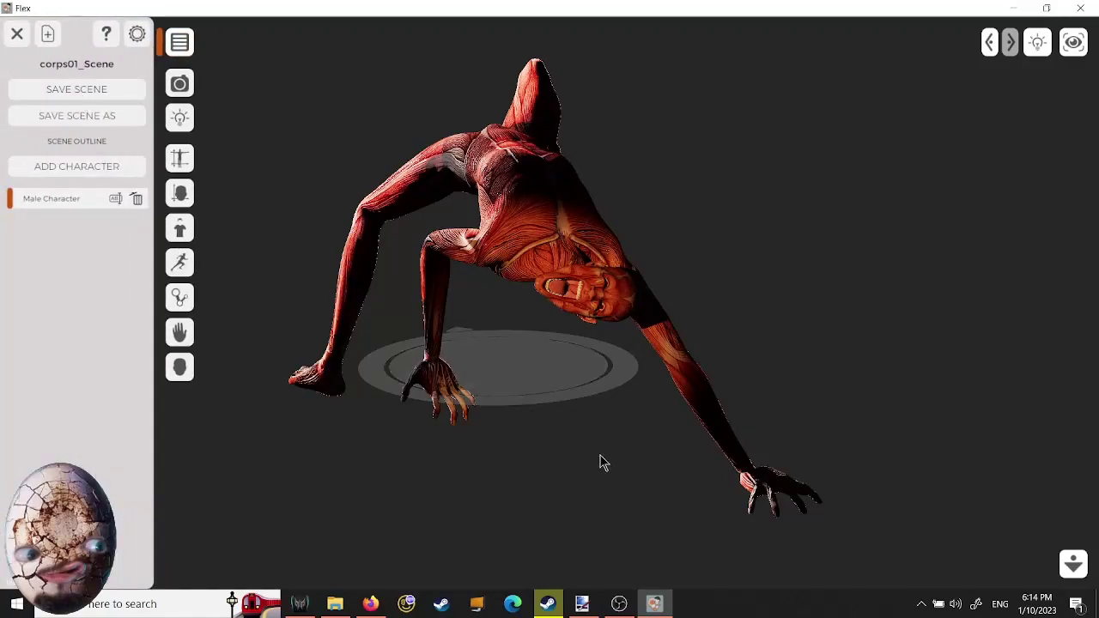
click(179, 42)
key(alt+F4)
- Launch Spriter from Steam and dismiss its Video Help window
click(268, 311)
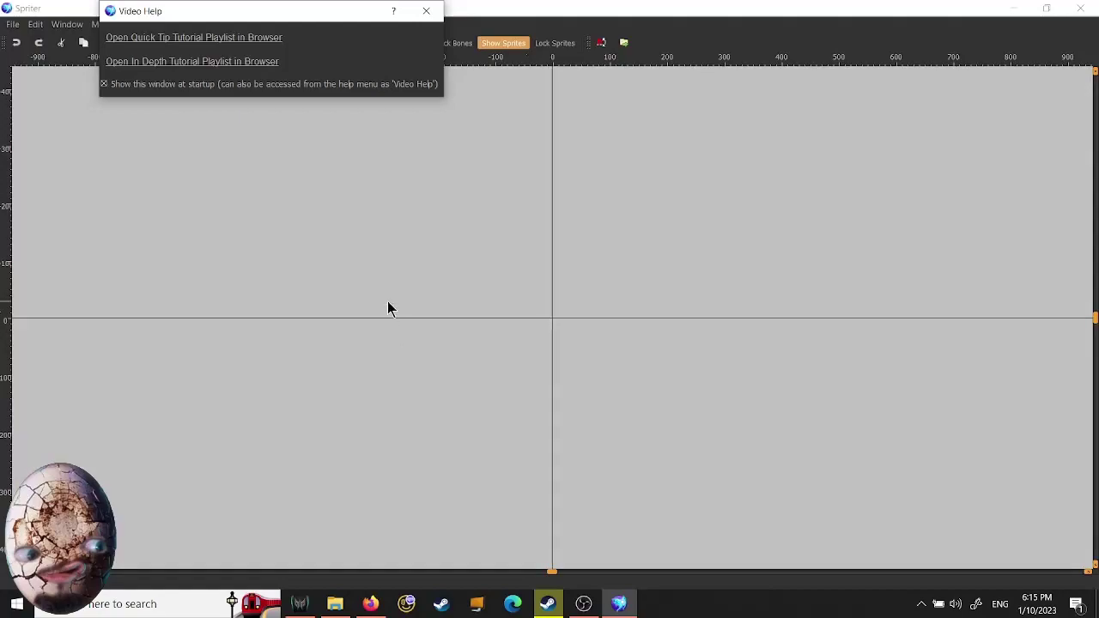
drag(291, 13, 430, 108)
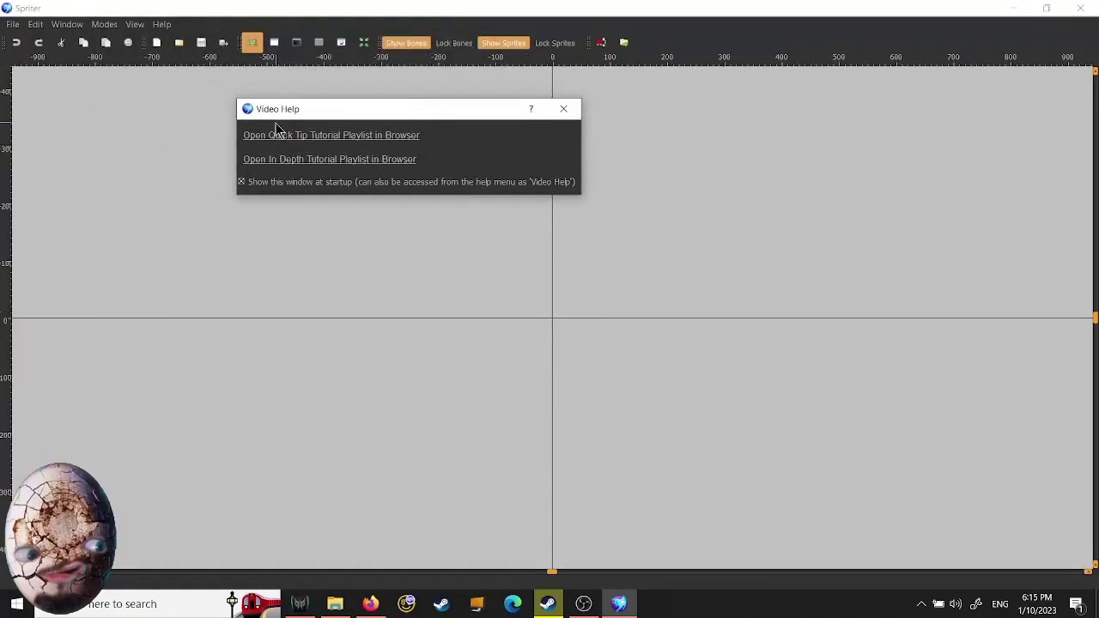
click(562, 107)
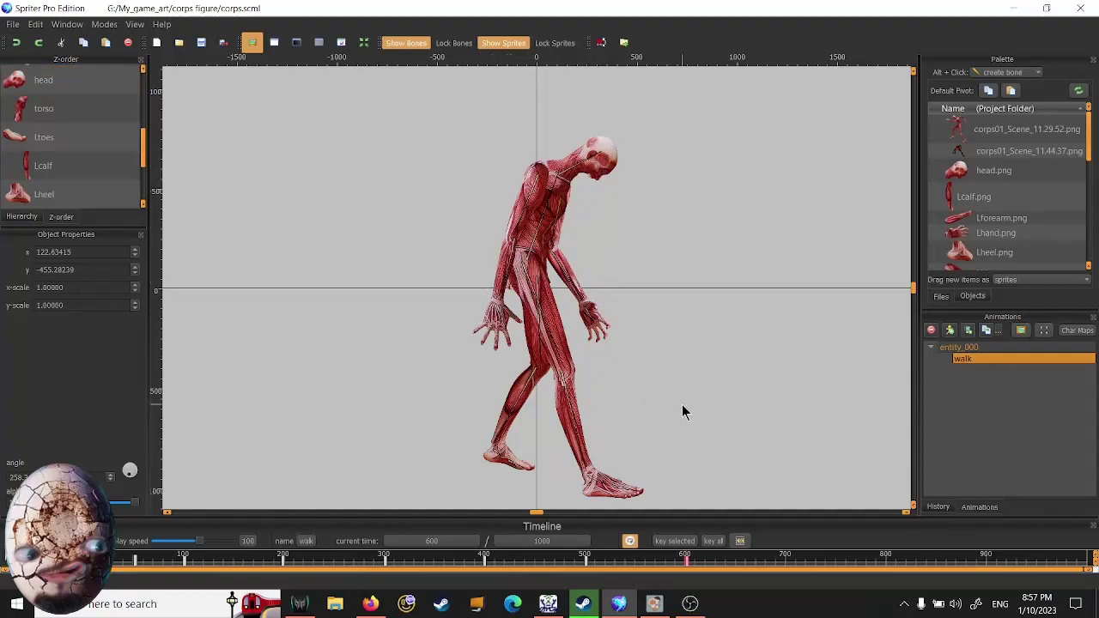
- Inspect the torso and arm sprites of the figure in Spriter's walk animation
click(654, 604)
click(548, 223)
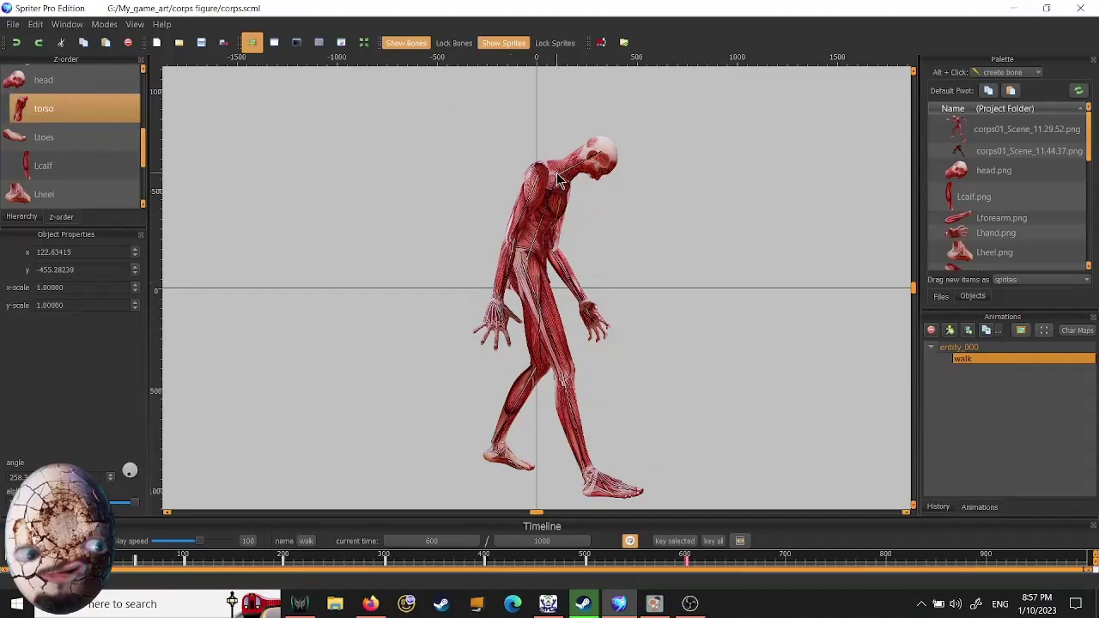
click(508, 307)
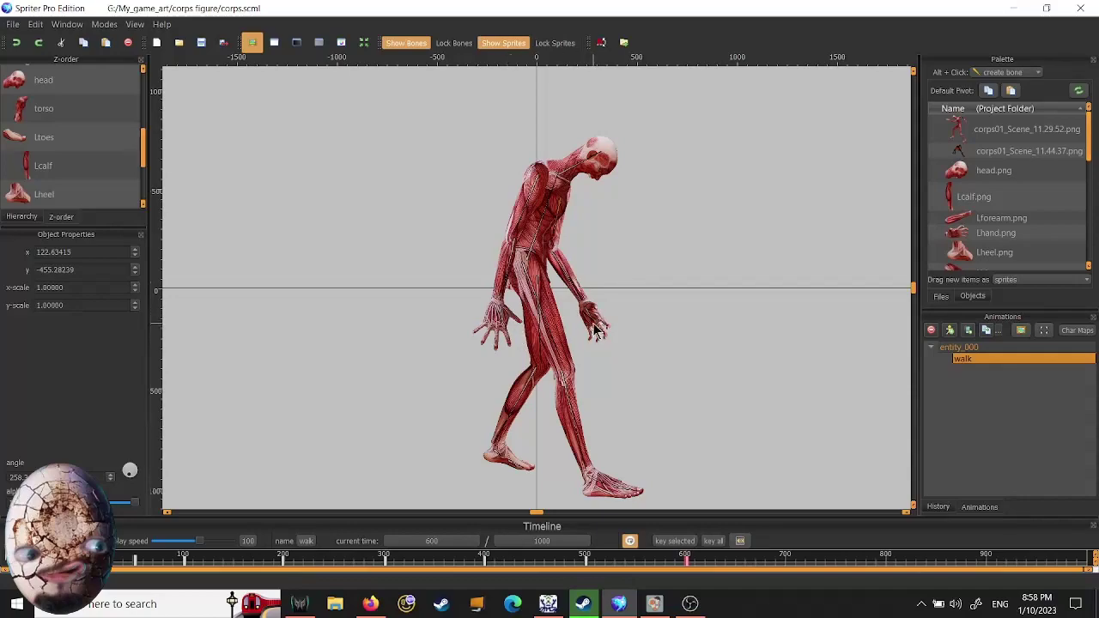
- Adjust the front hand's angle at time 600, and advance the Spriter timeline to 700 and Flex's sad walk reference to frame 70
drag(594, 323, 597, 325)
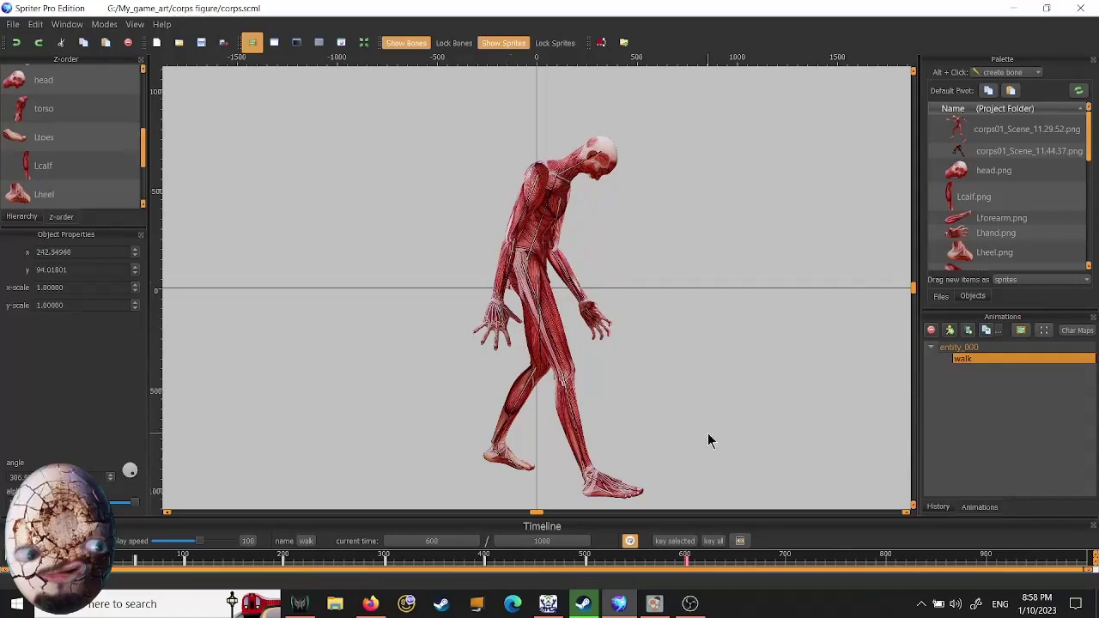
click(788, 568)
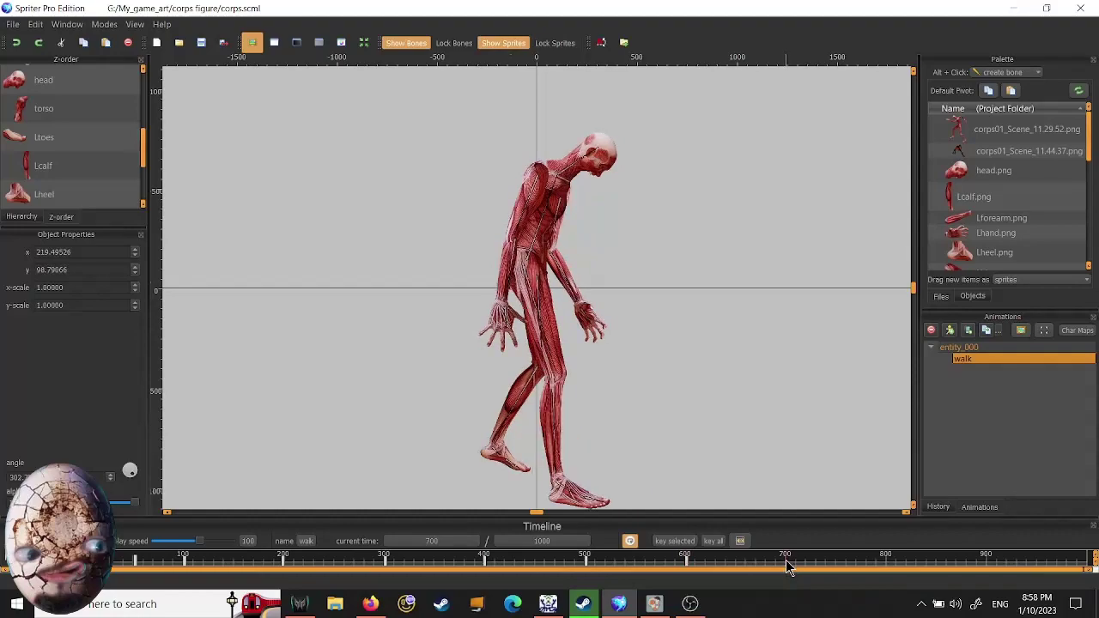
click(655, 604)
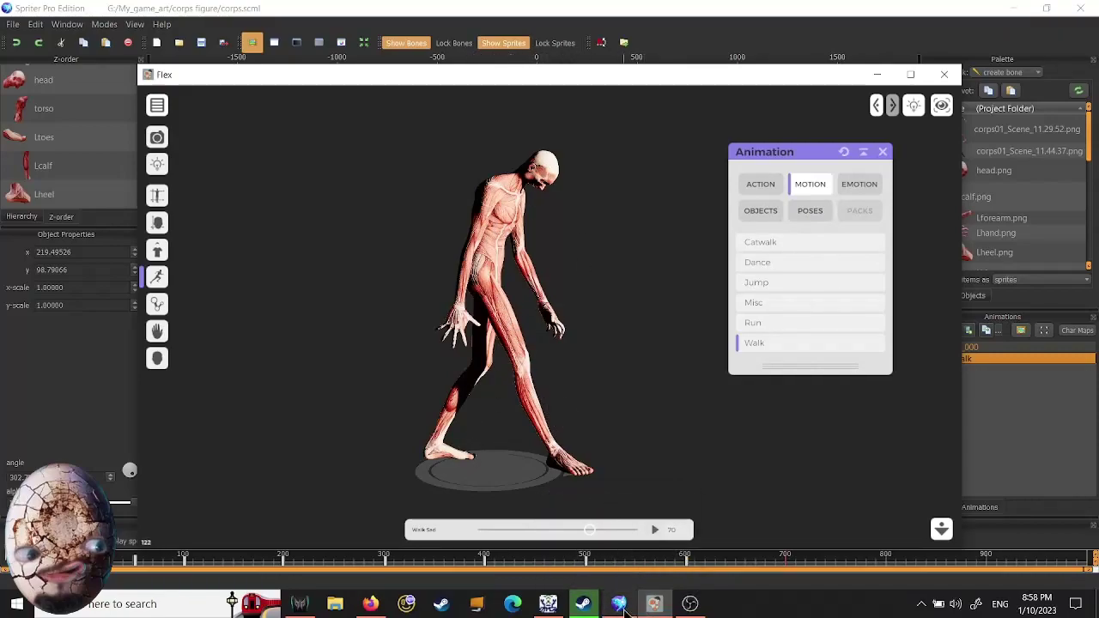
click(584, 530)
key(alt+Tab)
key(alt+Tab)
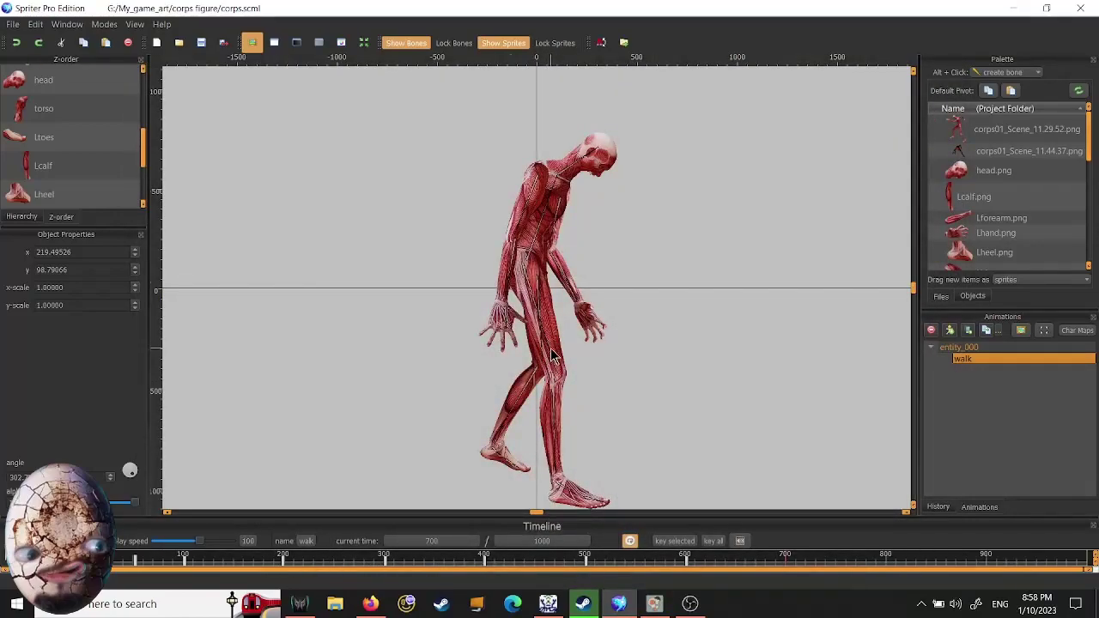
- Pose the front leg at time 700 by swinging the thigh and calf forward and tilting the foot onto its heel
drag(554, 368, 566, 360)
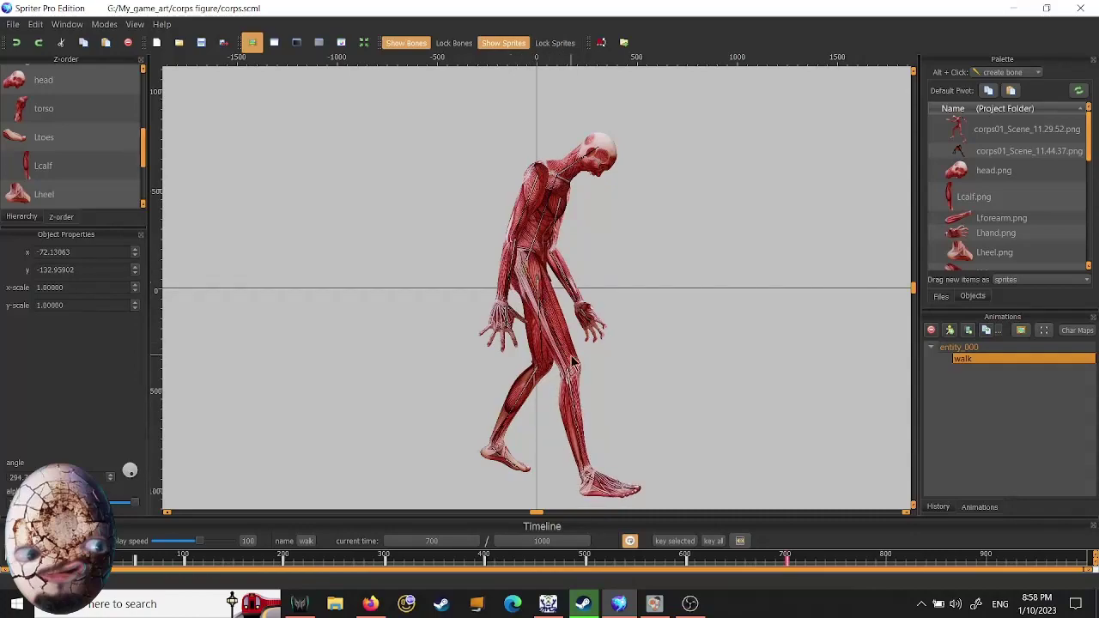
mouse_move(654, 606)
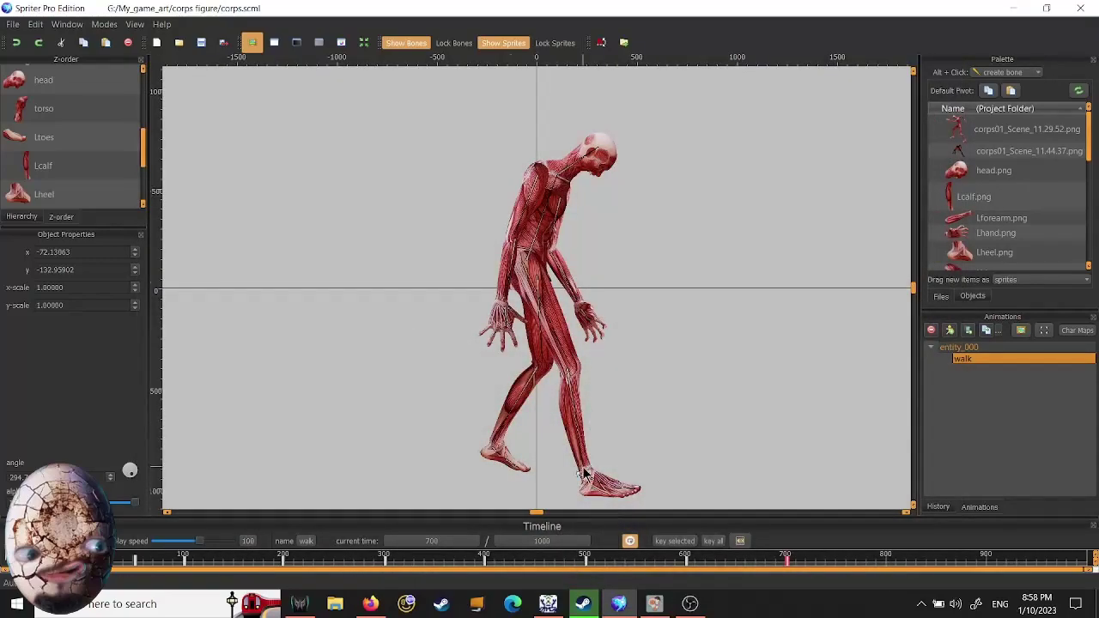
drag(581, 469, 603, 466)
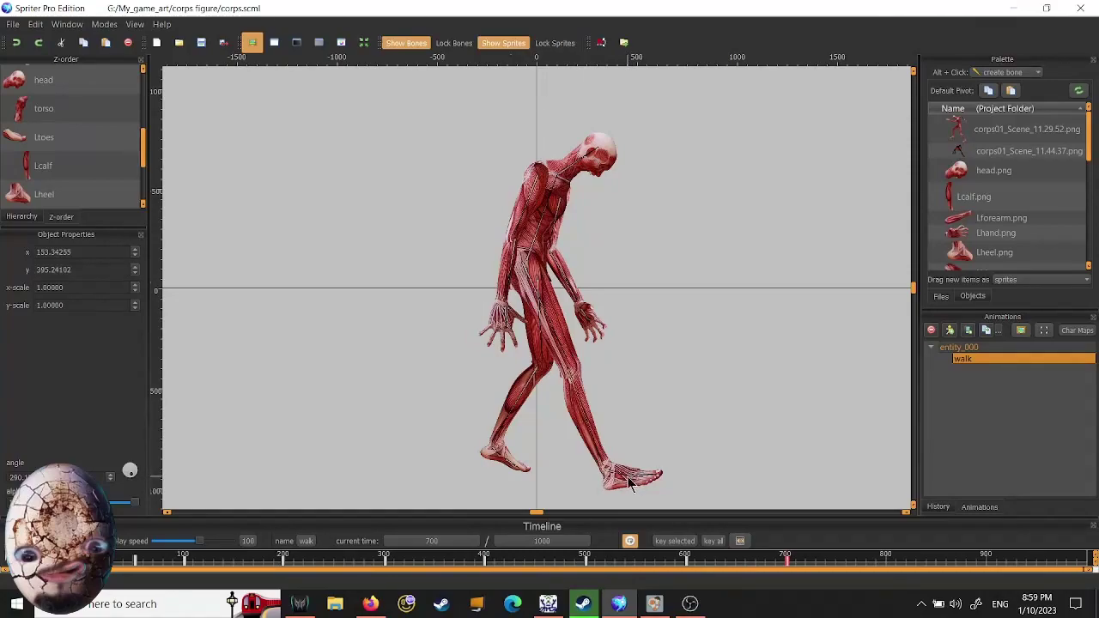
drag(628, 483, 626, 487)
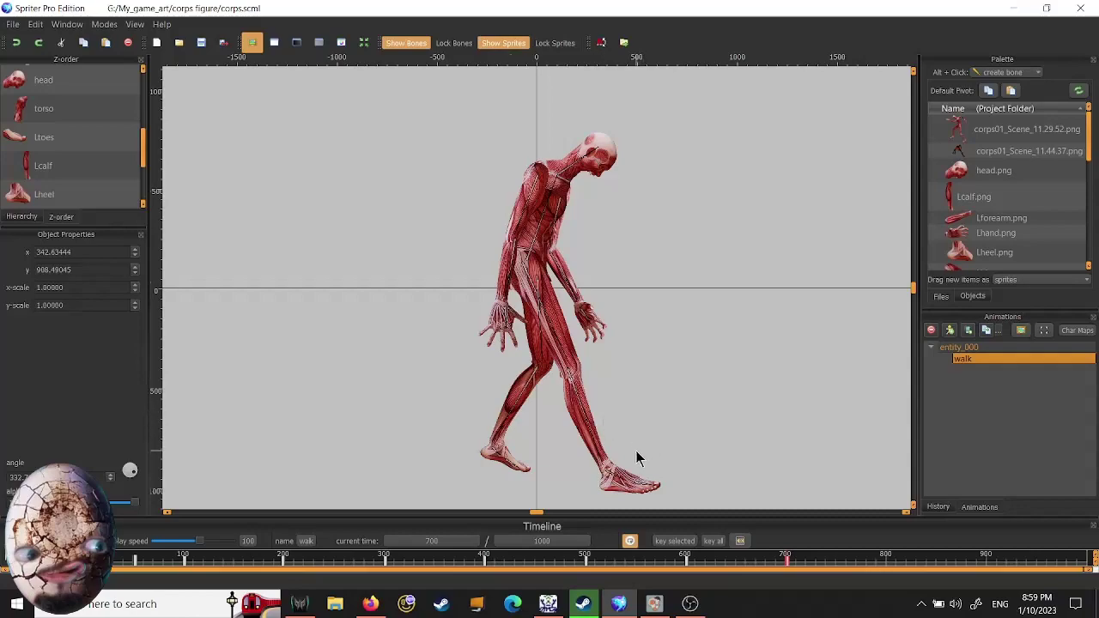
- Swing the rear thigh further back at time 700 and rotate the calf, comparing the pose with the Flex reference
mouse_move(655, 608)
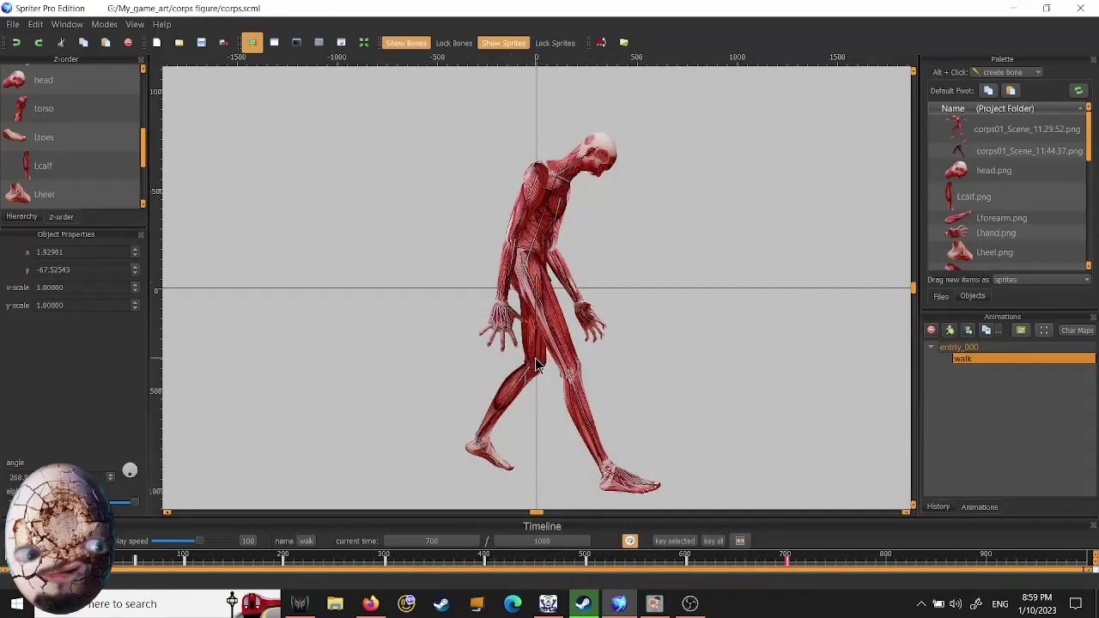
click(654, 604)
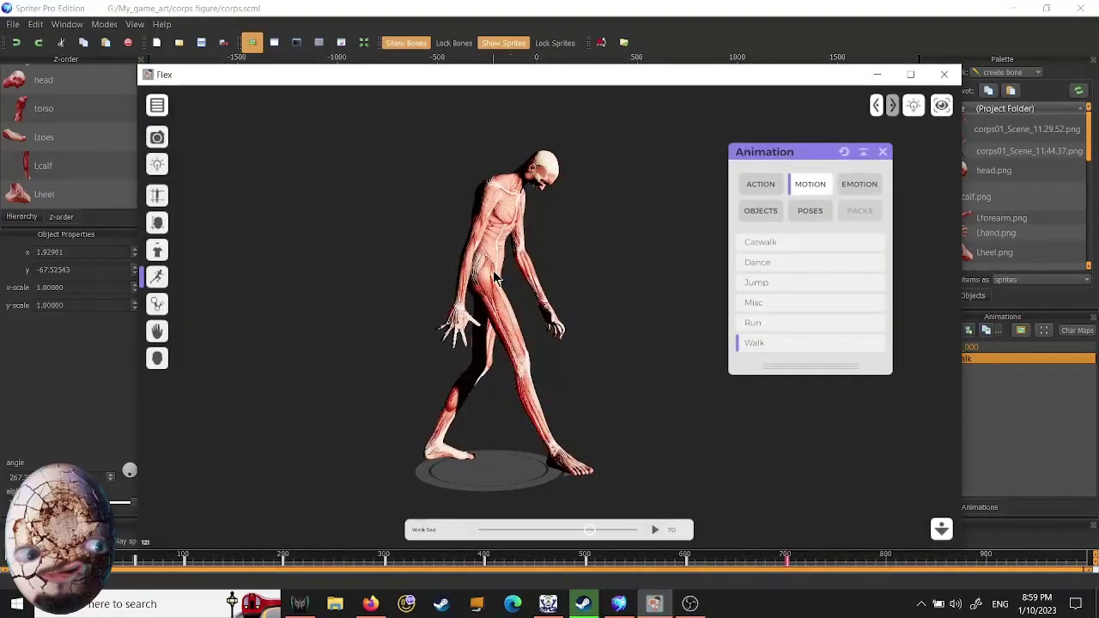
click(619, 605)
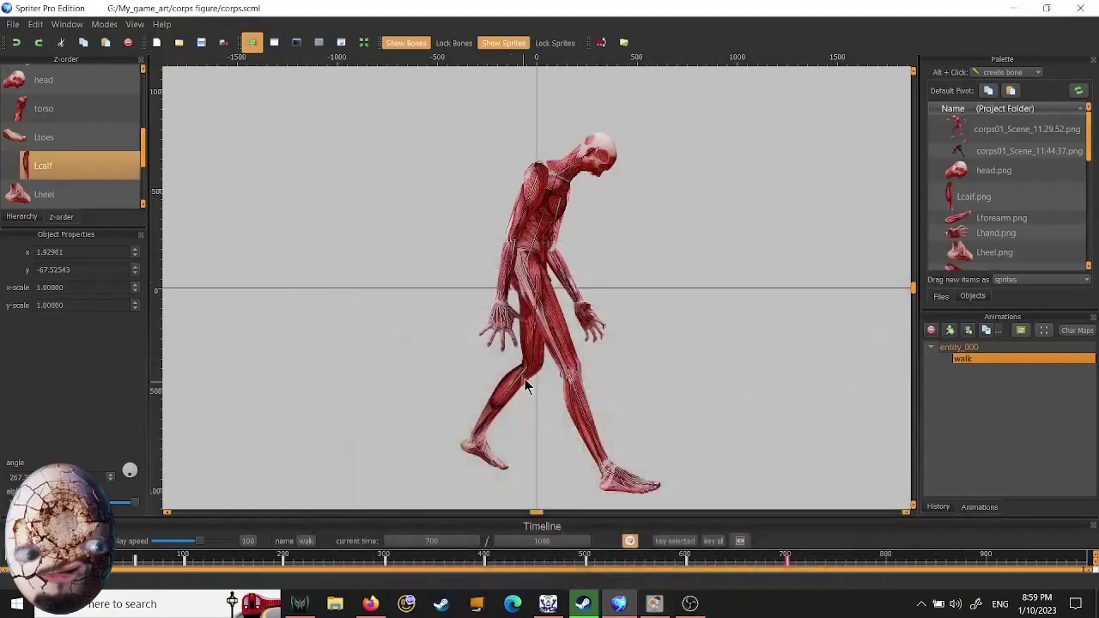
drag(532, 368, 528, 362)
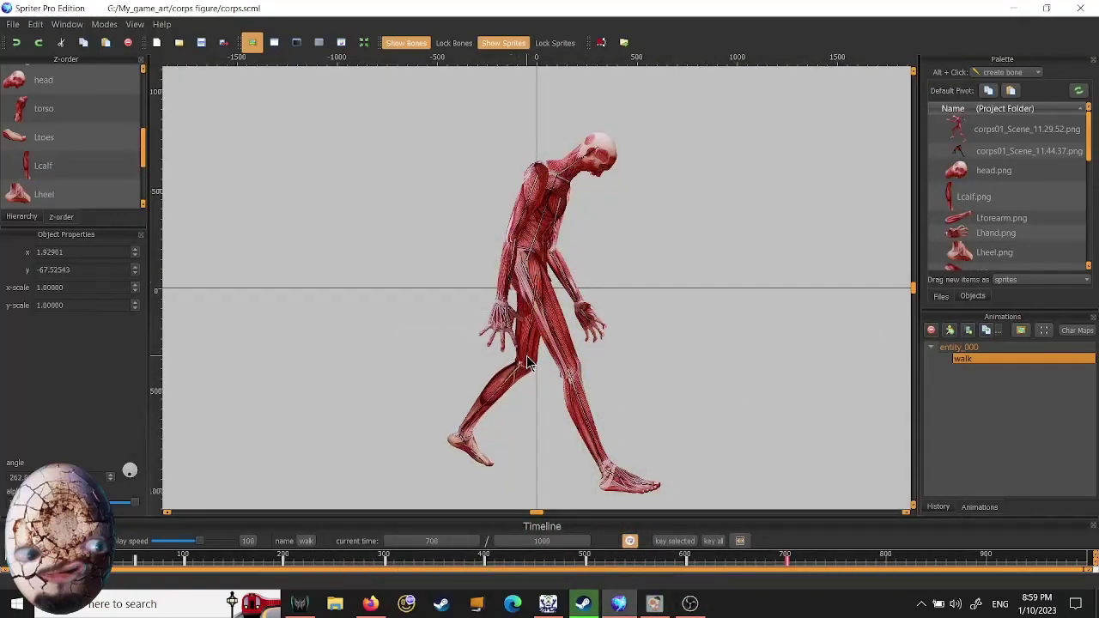
click(654, 604)
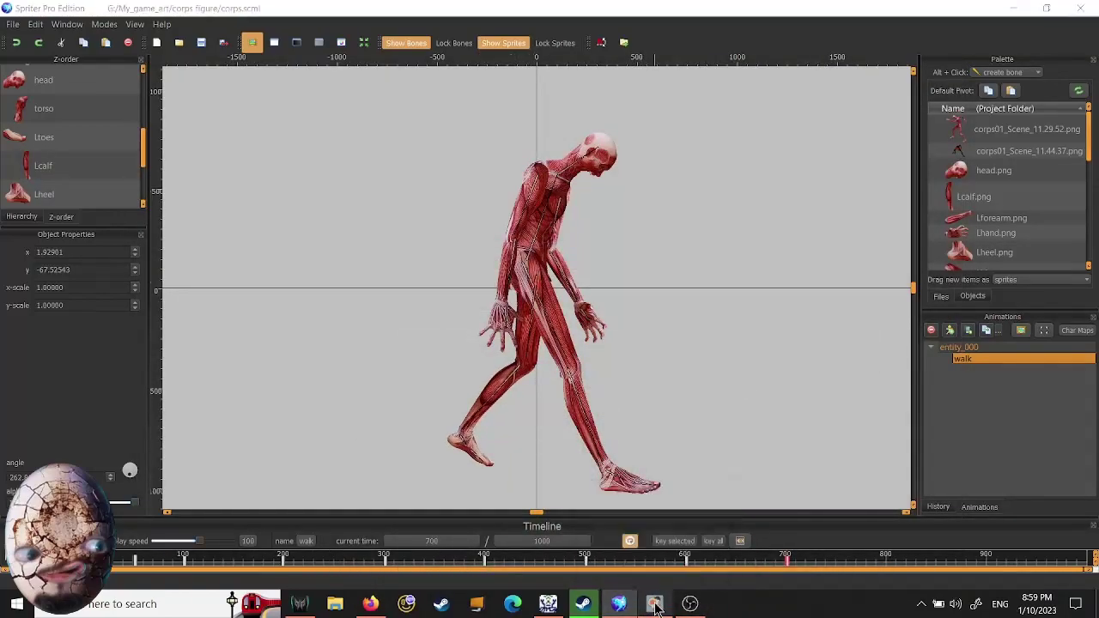
click(654, 605)
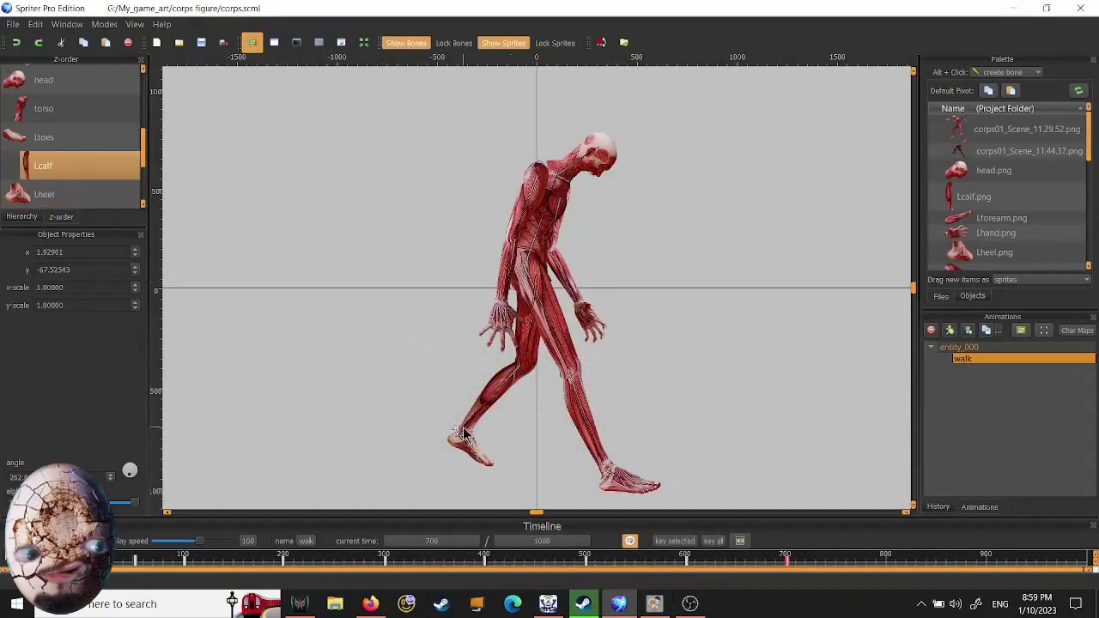
drag(464, 433, 475, 439)
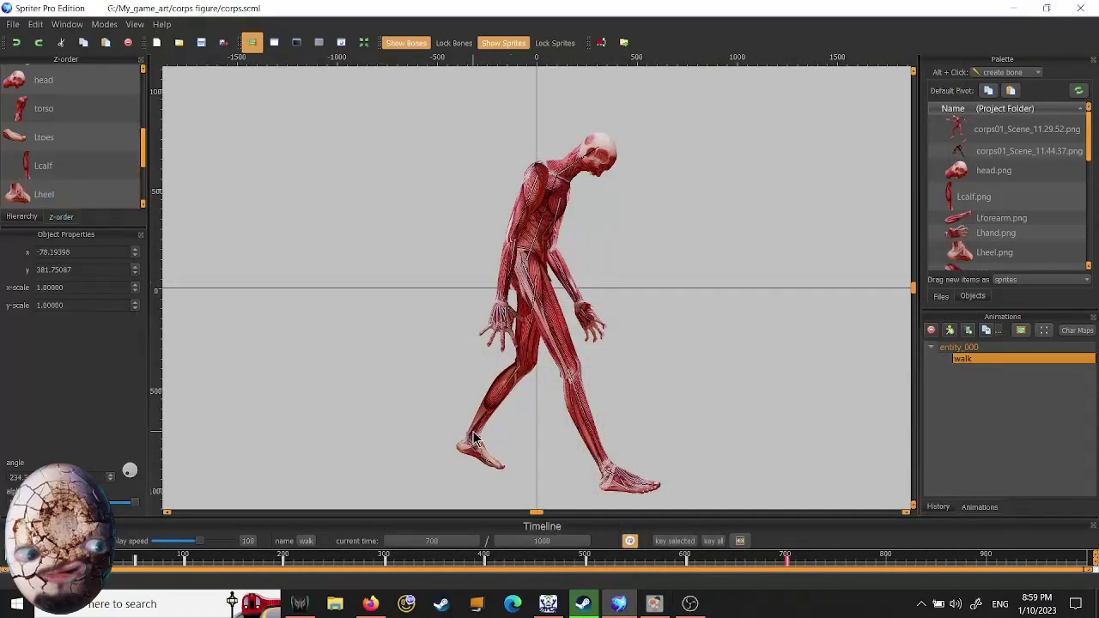
click(654, 605)
click(654, 604)
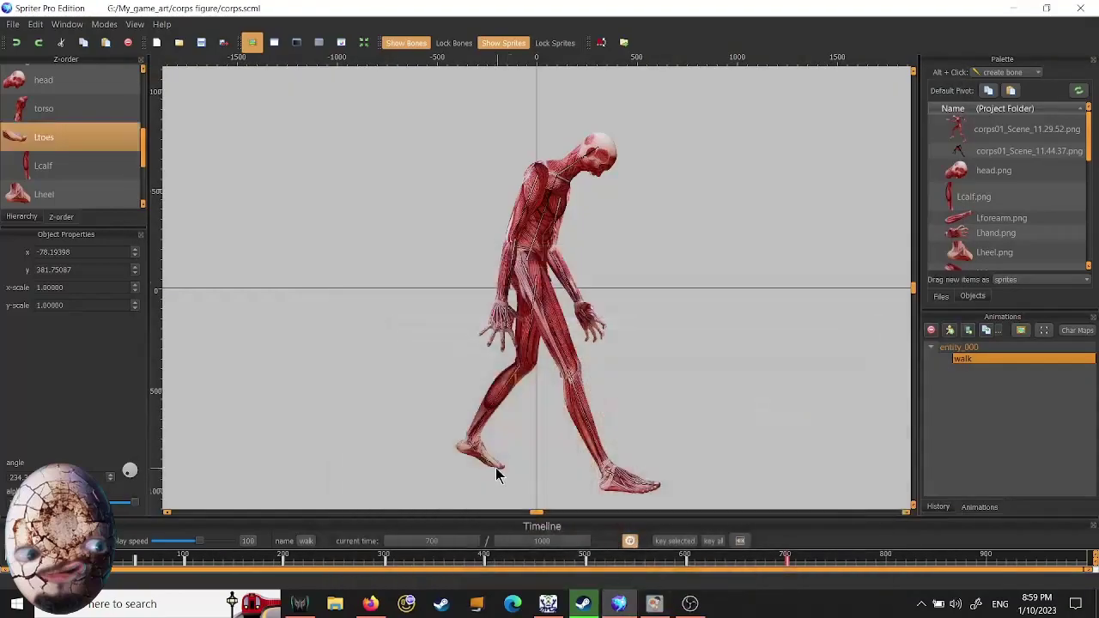
- Rotate the rear foot flatter at time 700, adjusting its toes and heel, and compare it with the Flex reference
click(481, 459)
click(468, 456)
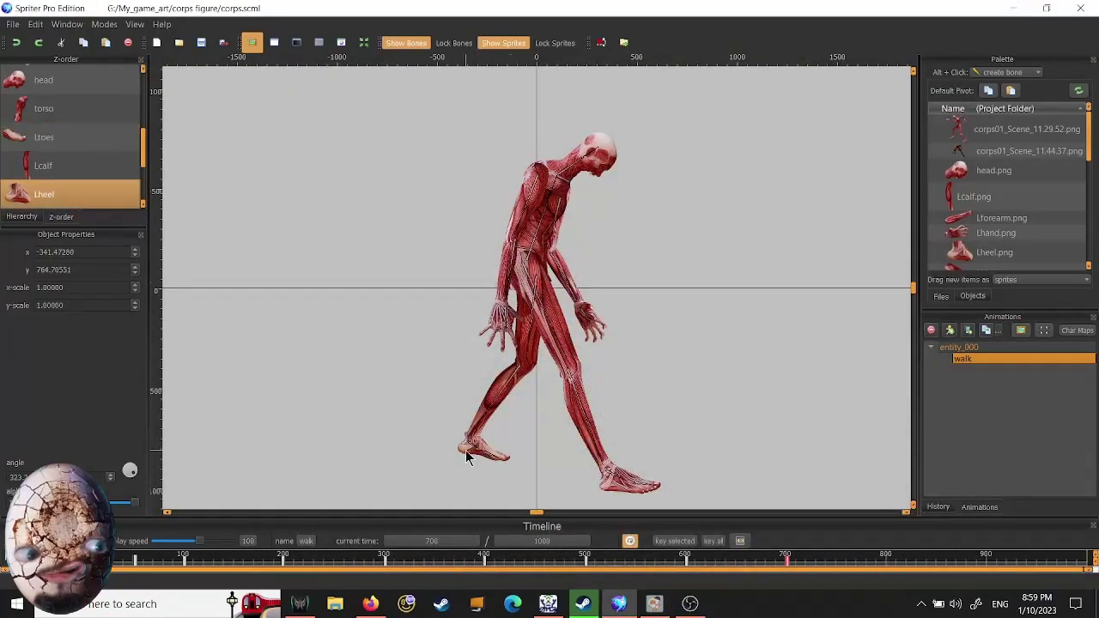
drag(468, 457, 470, 457)
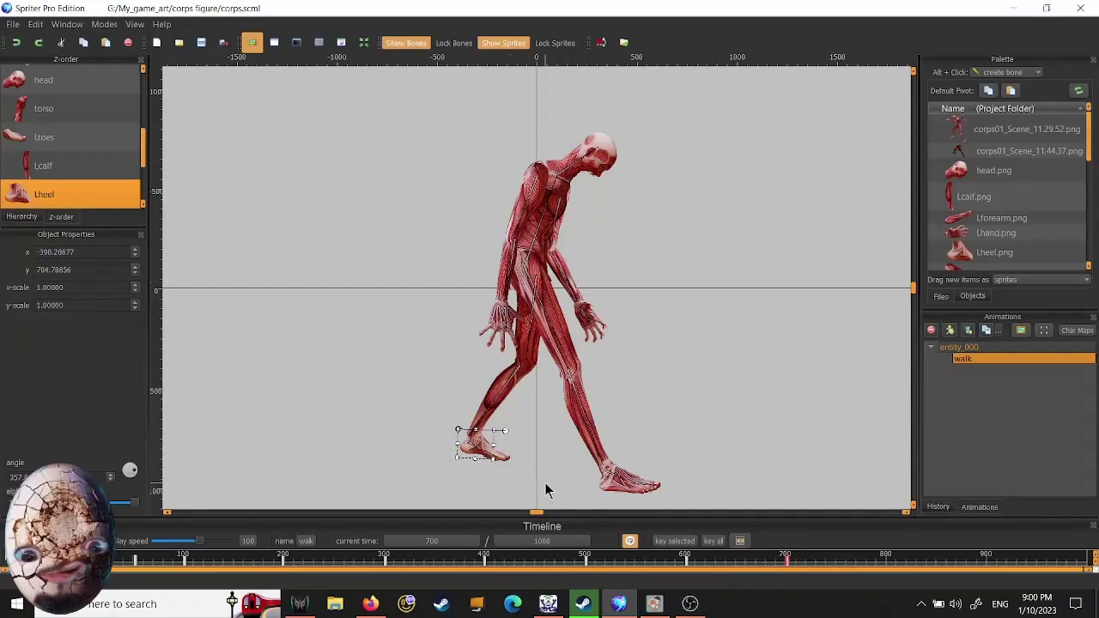
click(654, 603)
click(654, 604)
click(654, 603)
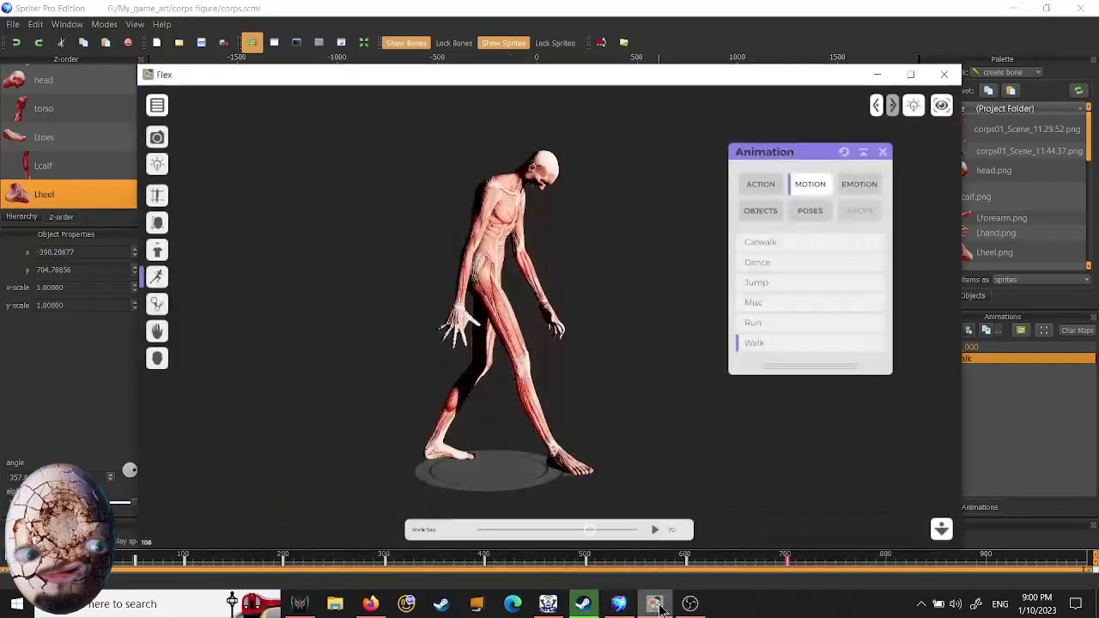
click(655, 604)
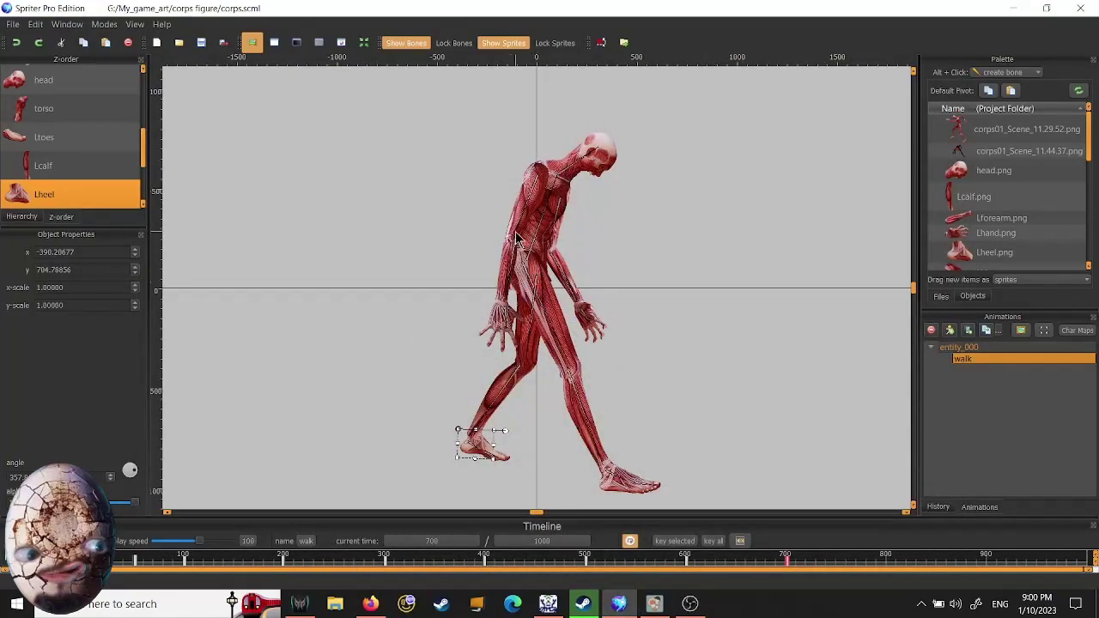
- Rotate the near arm's upper arm and forearm backward at time 700 to match the Flex reference
click(516, 239)
click(654, 604)
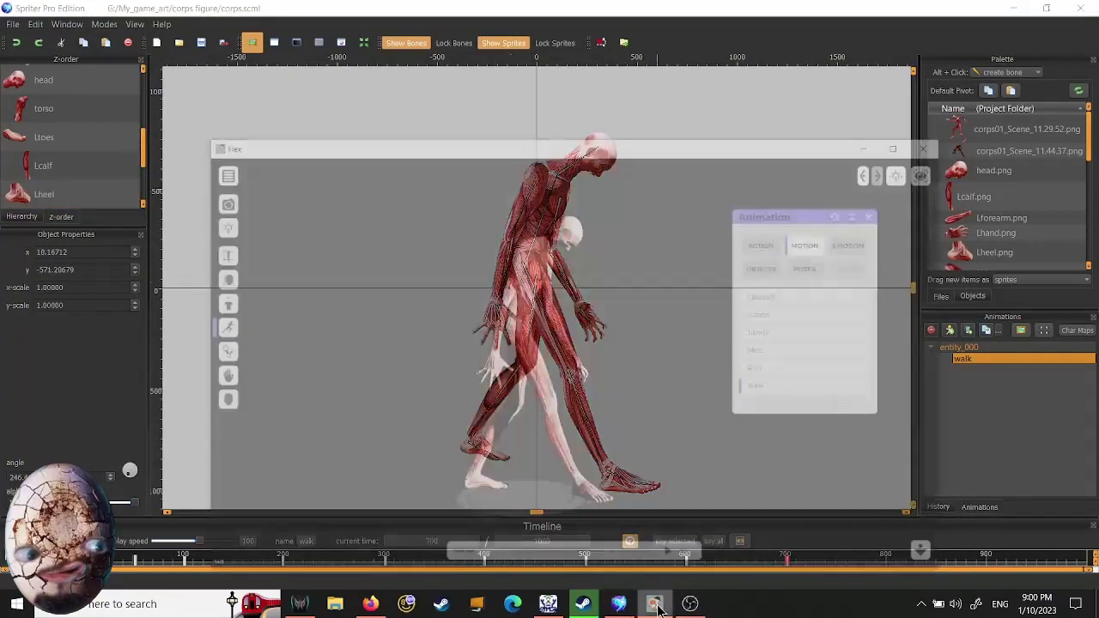
click(654, 604)
click(501, 297)
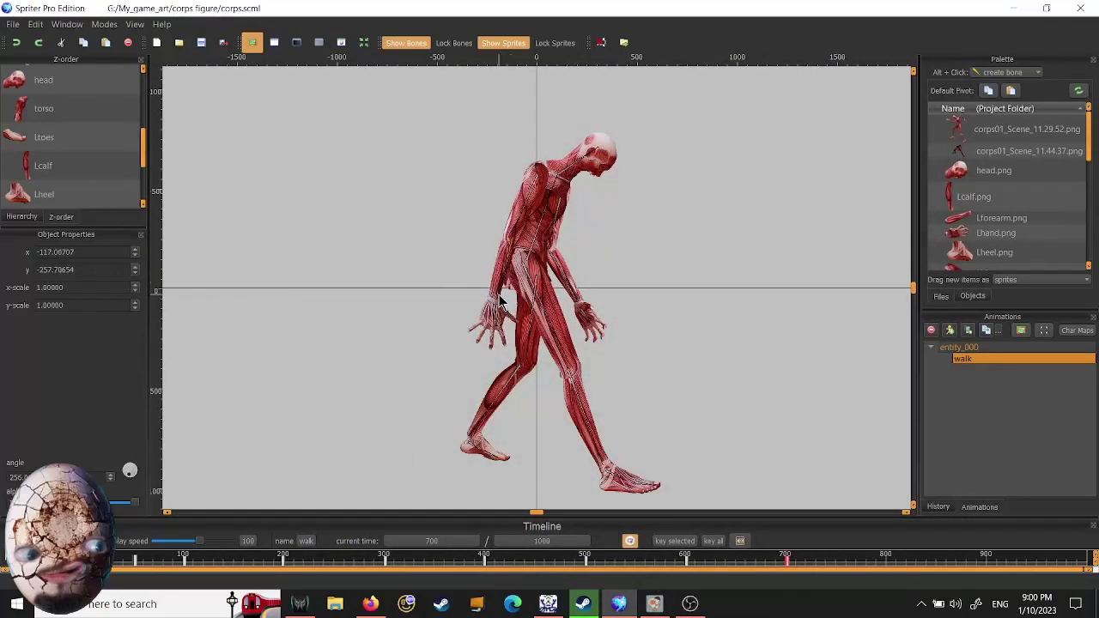
click(652, 592)
click(652, 593)
click(655, 604)
click(654, 604)
- Repose the far arm at time 700 by rotating its upper arm and forearm, and compare it with the Flex reference
drag(553, 248, 595, 322)
click(654, 604)
click(655, 604)
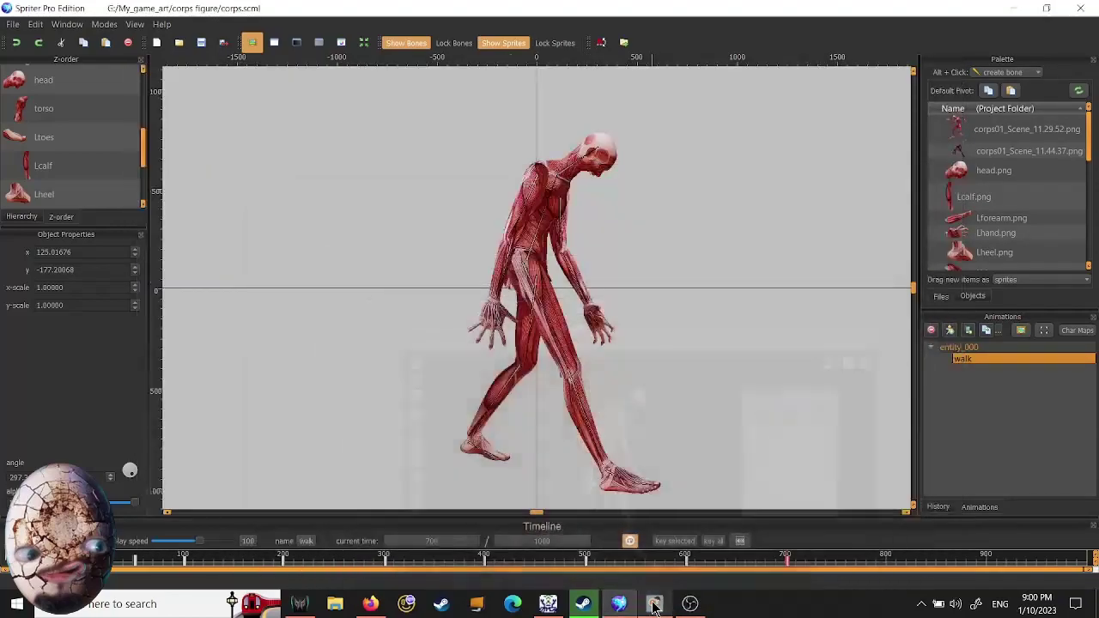
click(655, 604)
click(655, 604)
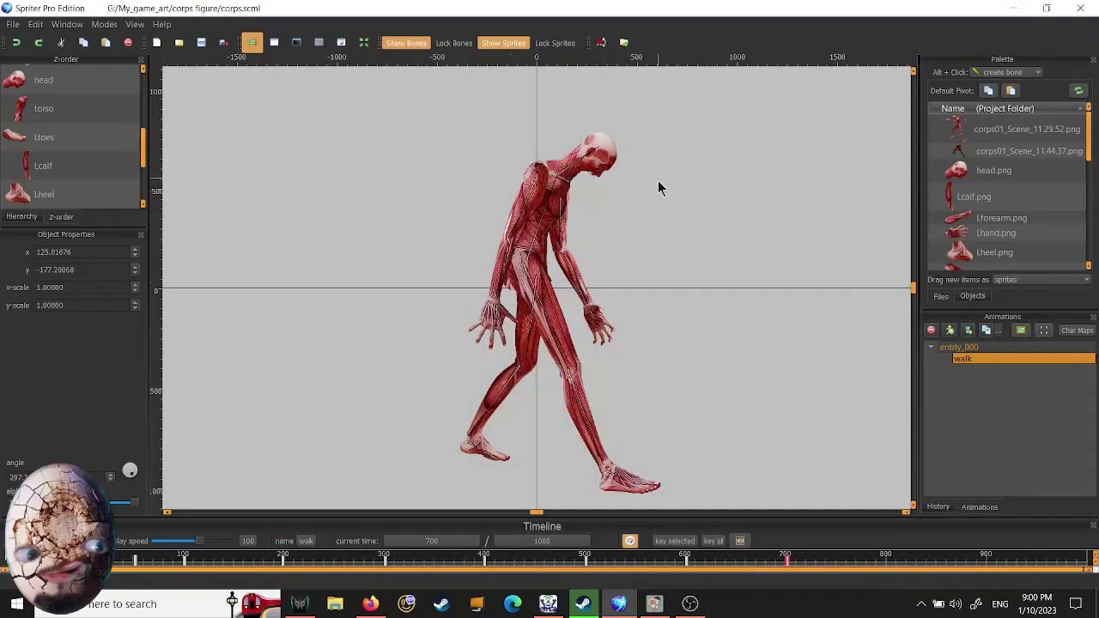
- Tilt the head back slightly at time 700 and preview the walk animation
click(607, 160)
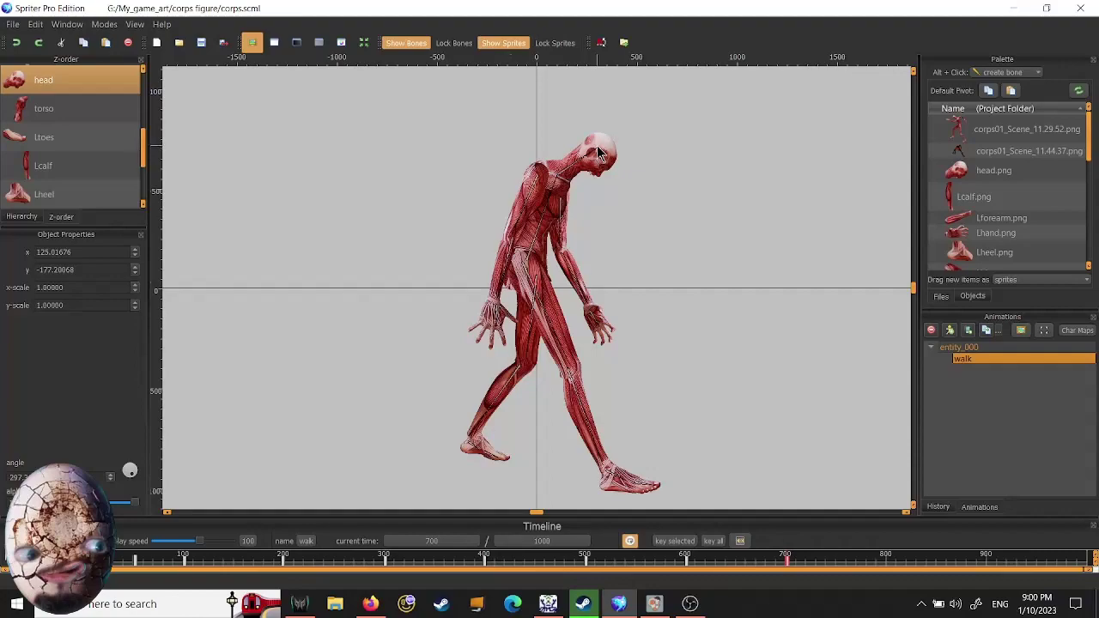
drag(600, 152, 596, 149)
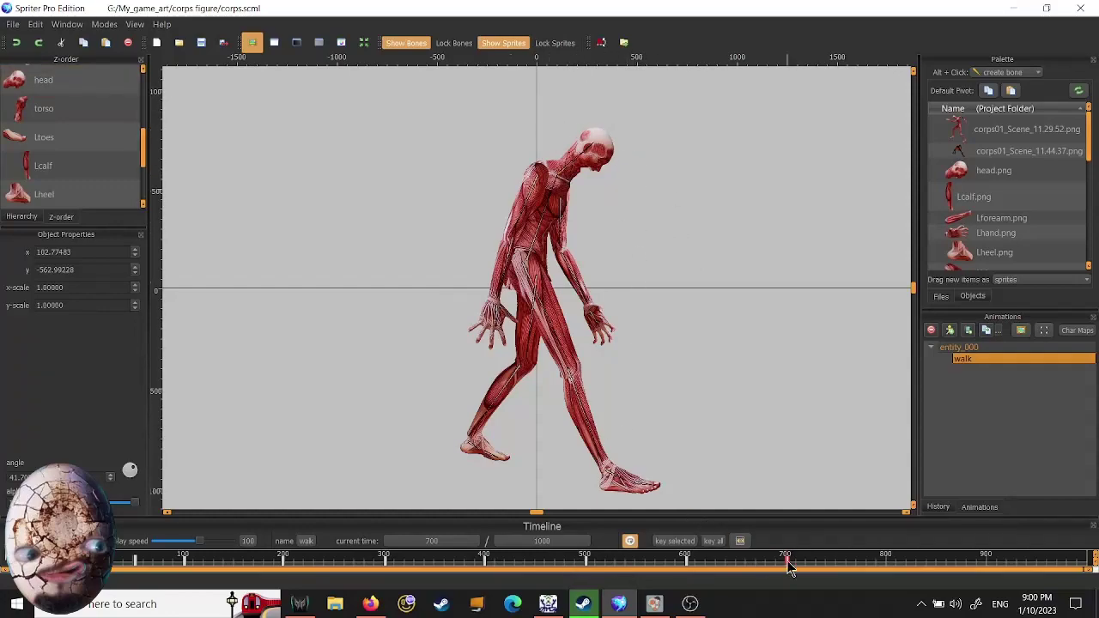
drag(773, 567, 1056, 577)
right_click(1056, 577)
key(space)
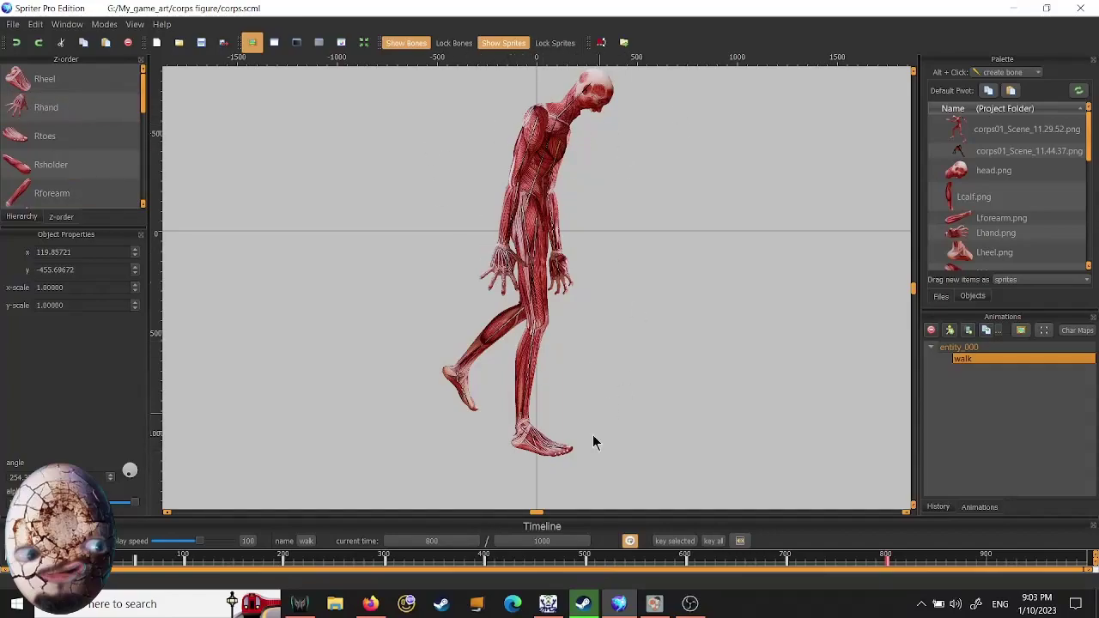
- Rotate the near upper arm and forearm forward at time 800 so the arm hangs down, checking the pose against Flex
click(653, 603)
click(648, 606)
click(528, 156)
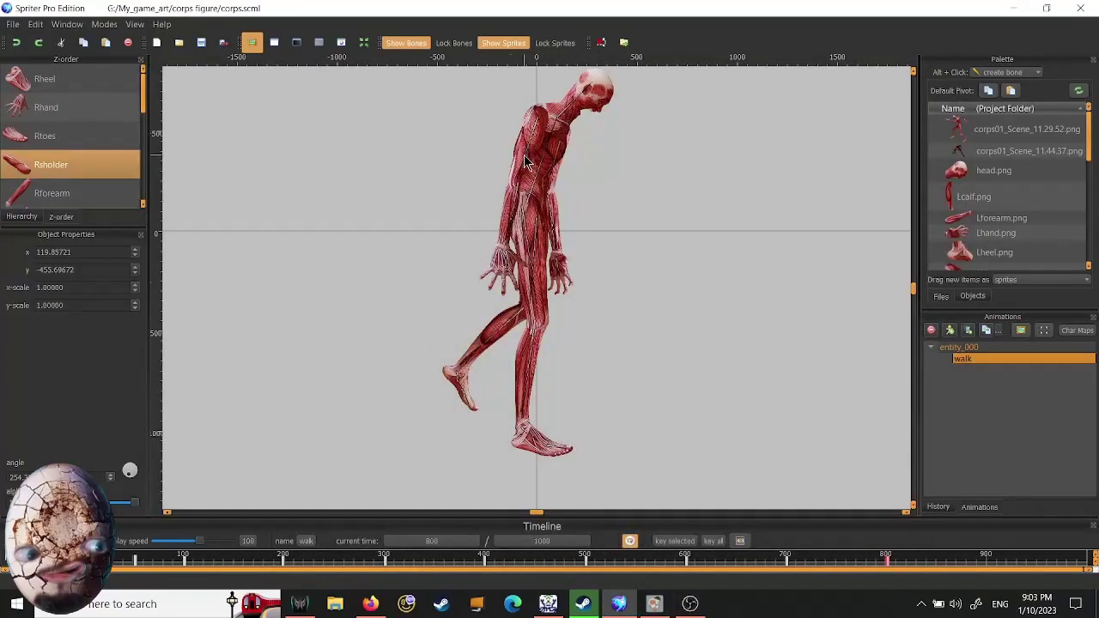
click(518, 266)
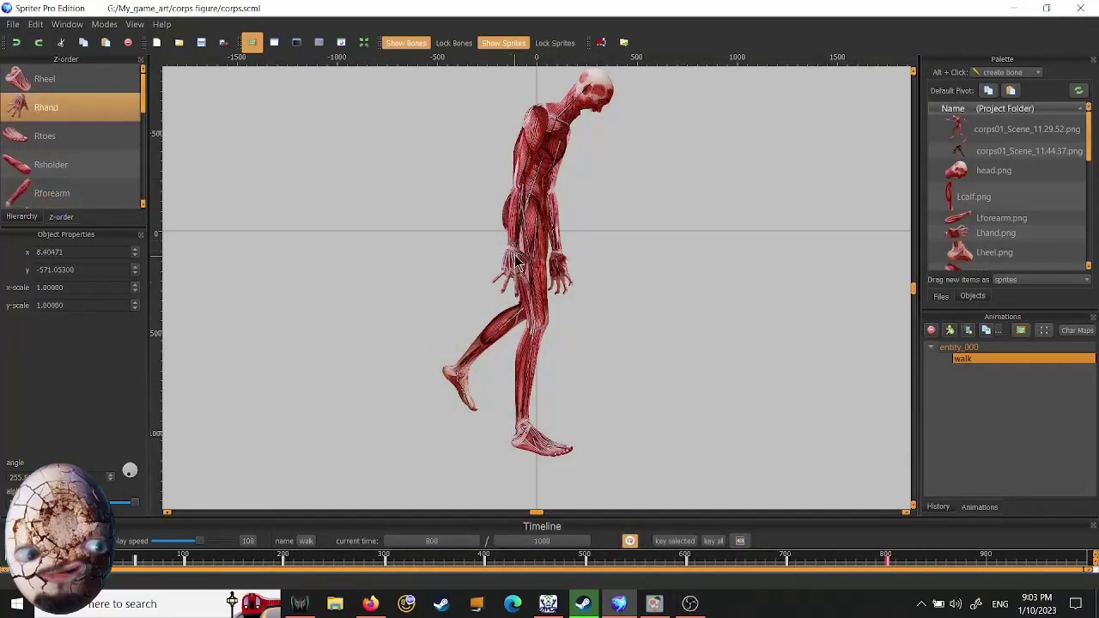
click(516, 250)
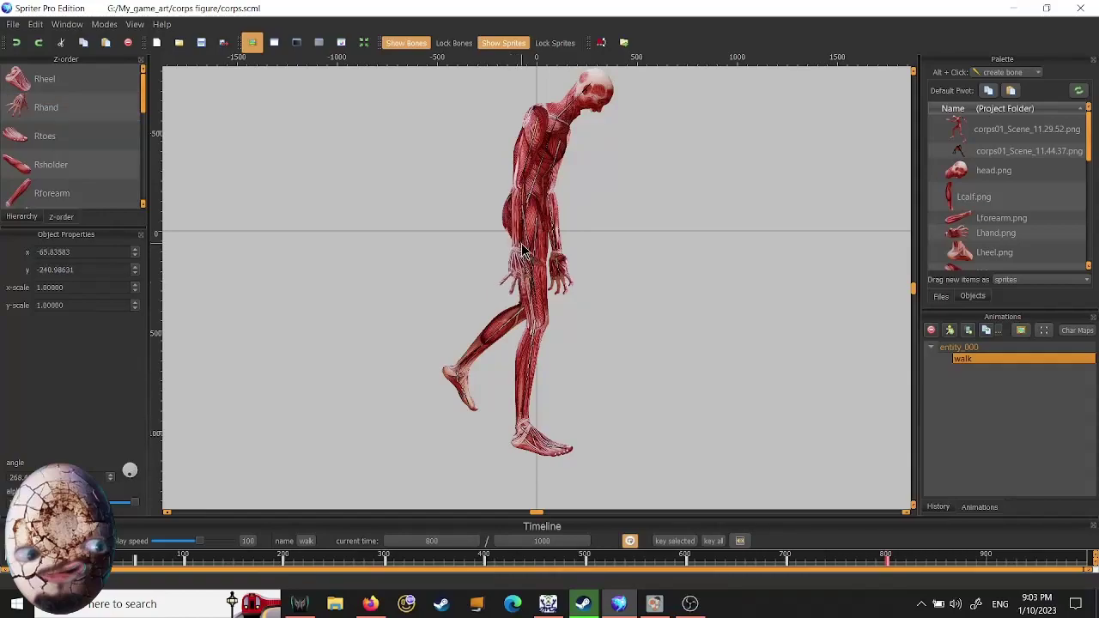
click(653, 604)
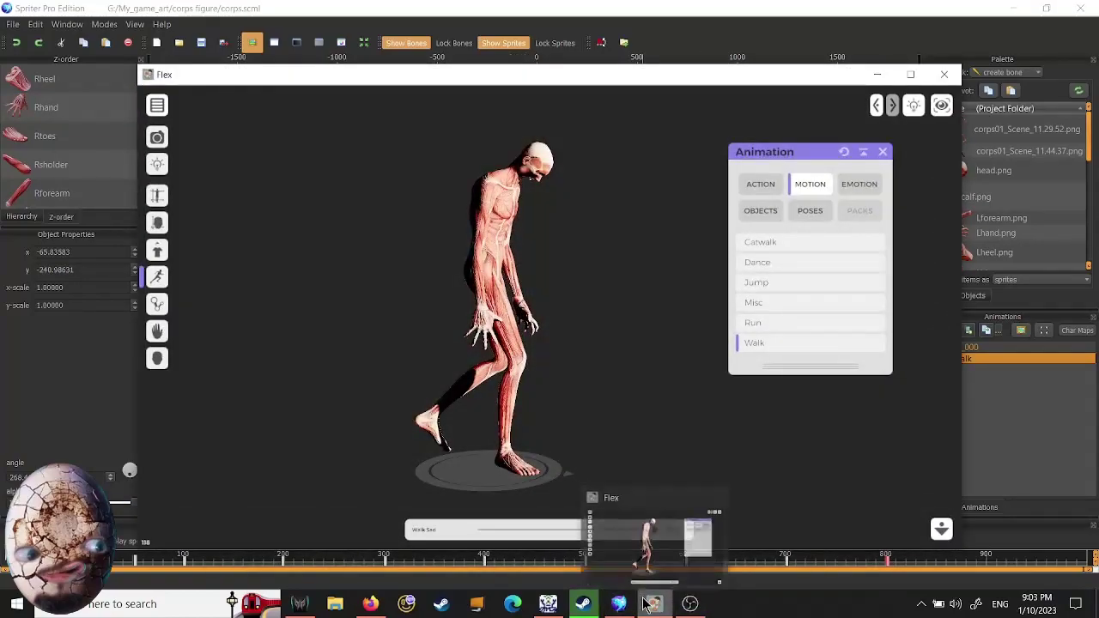
click(650, 607)
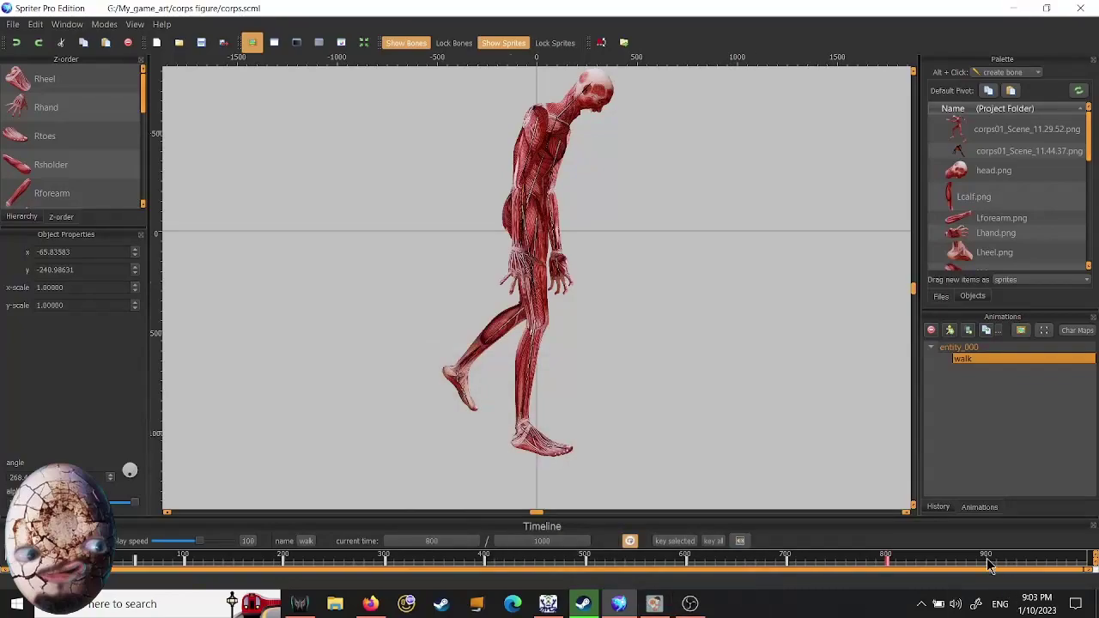
- Move the walk timeline to 900, compare the figure with the Flex reference and scrub through the animation
click(989, 567)
click(653, 604)
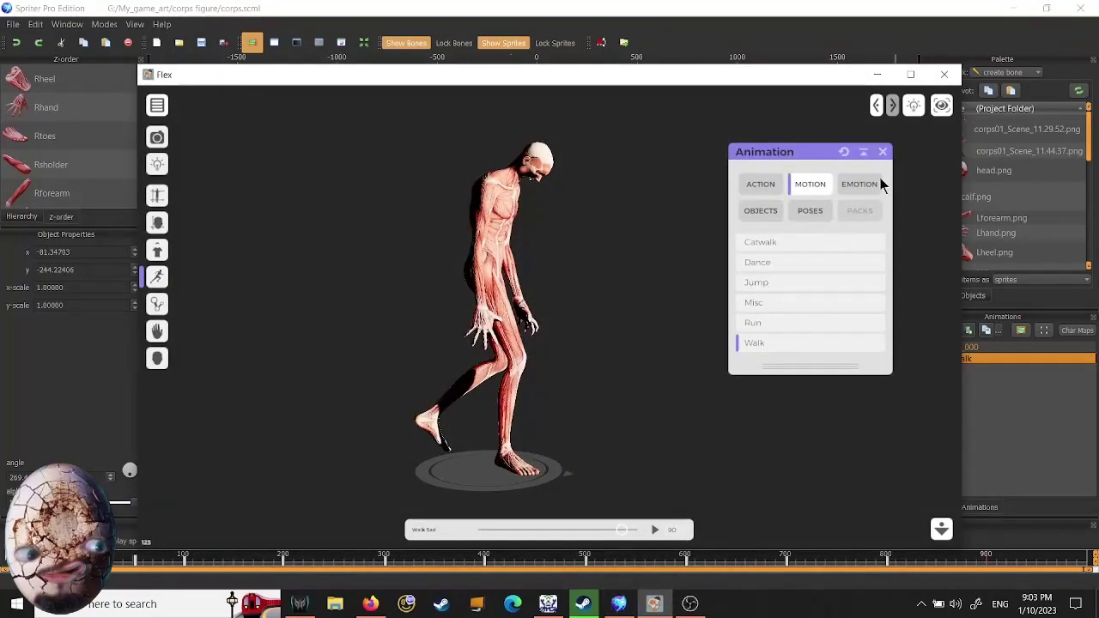
click(653, 605)
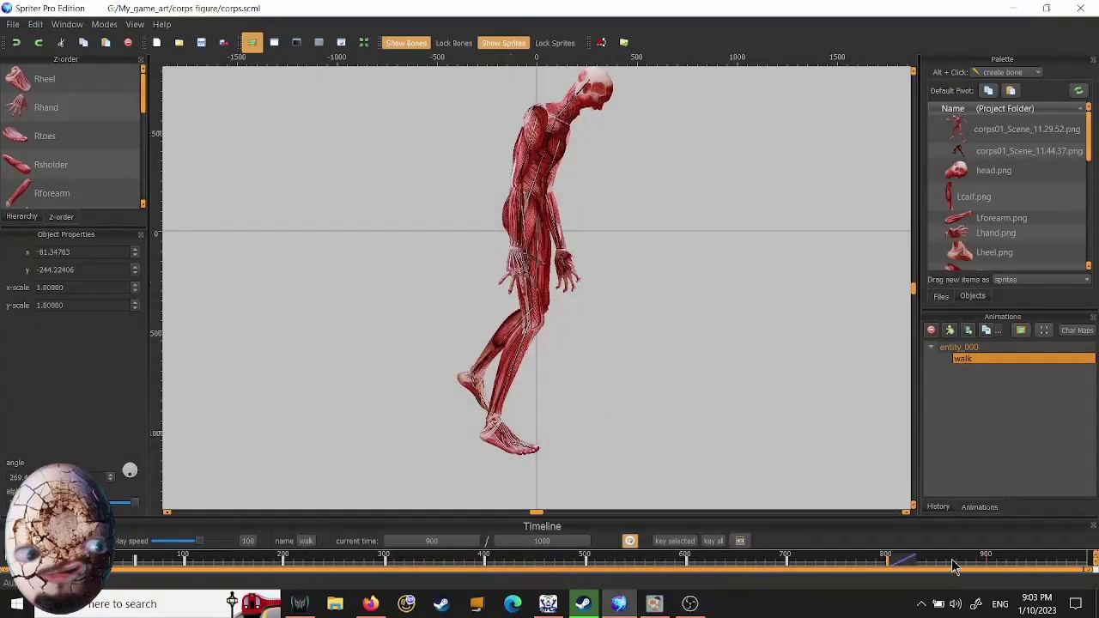
drag(365, 569, 988, 565)
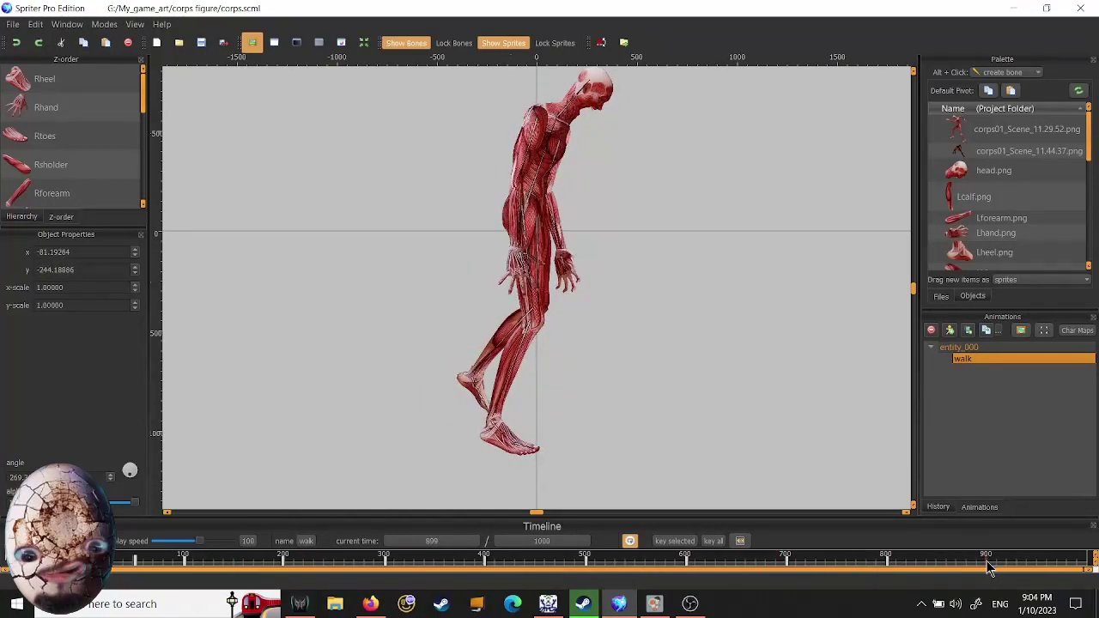
- Compare the figure at time 900 with the Flex reference, close Flex and move the walk timeline to 800
click(654, 603)
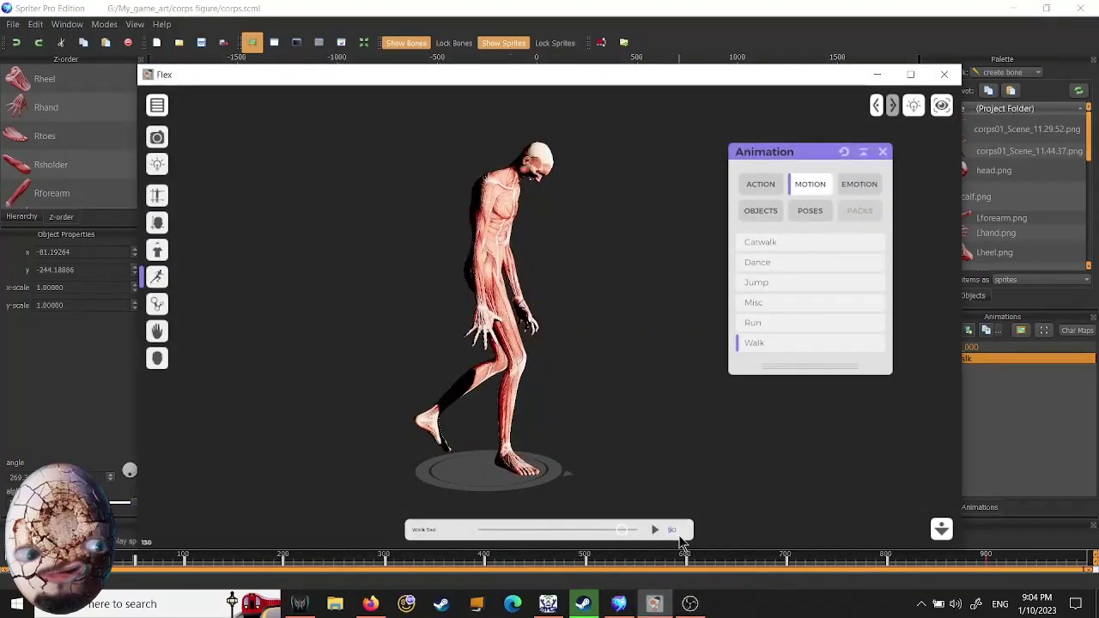
click(945, 74)
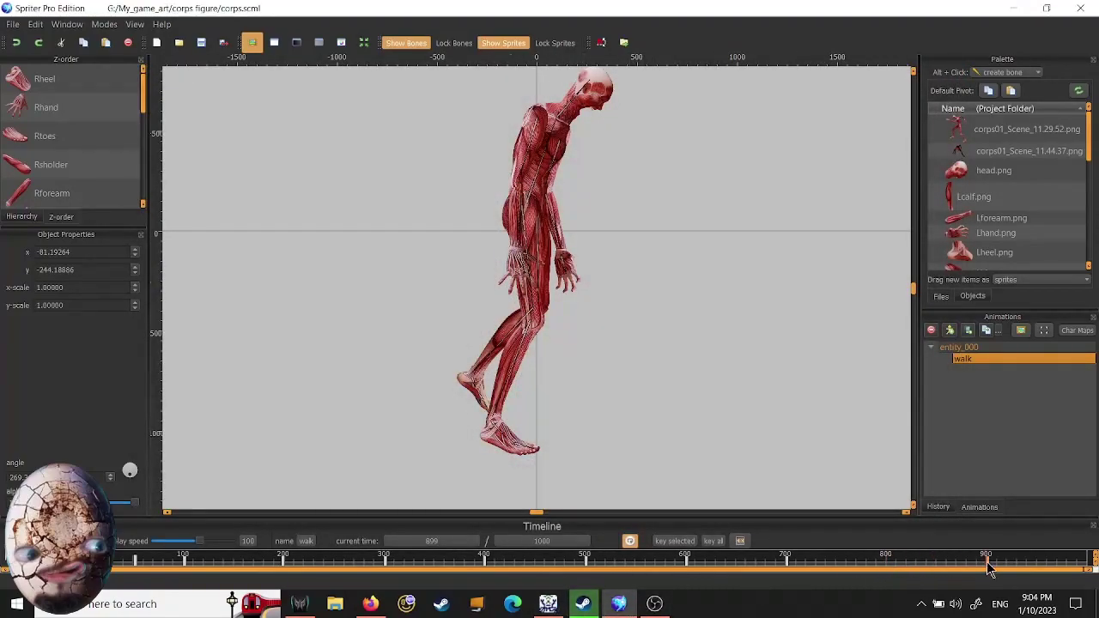
click(917, 569)
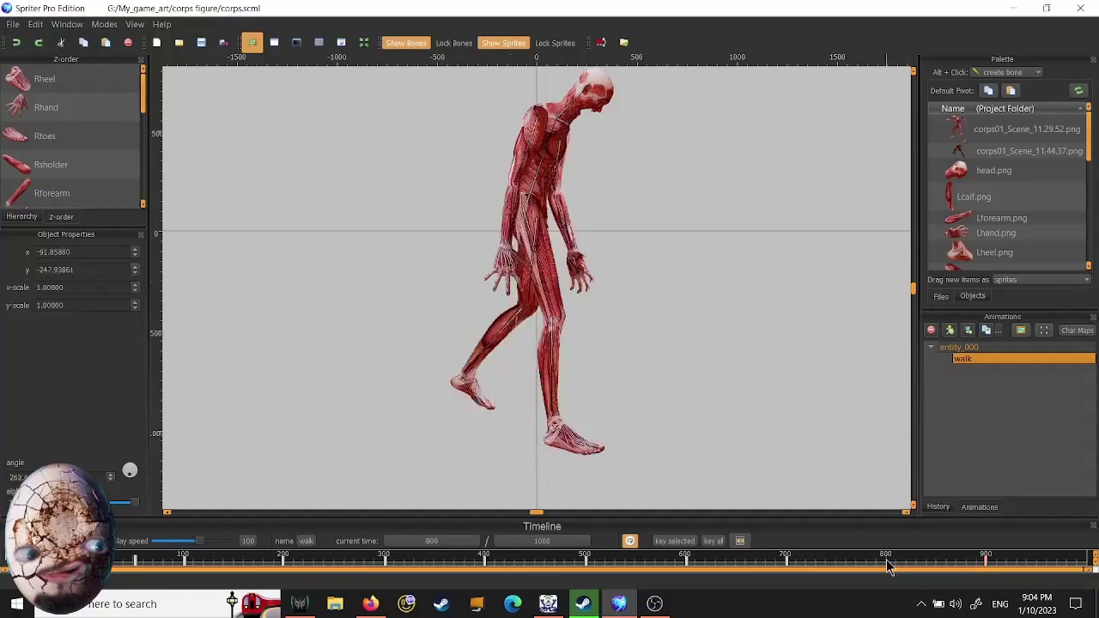
- Relaunch Flex from the Steam library and set its Walk Sad motion to frame 80
click(583, 604)
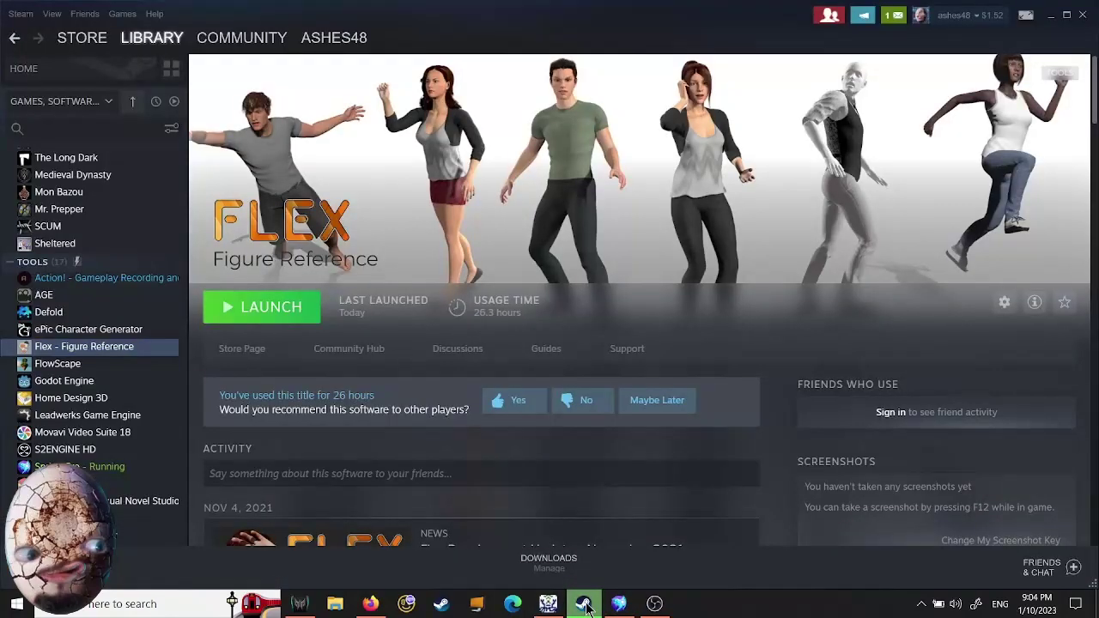
click(273, 307)
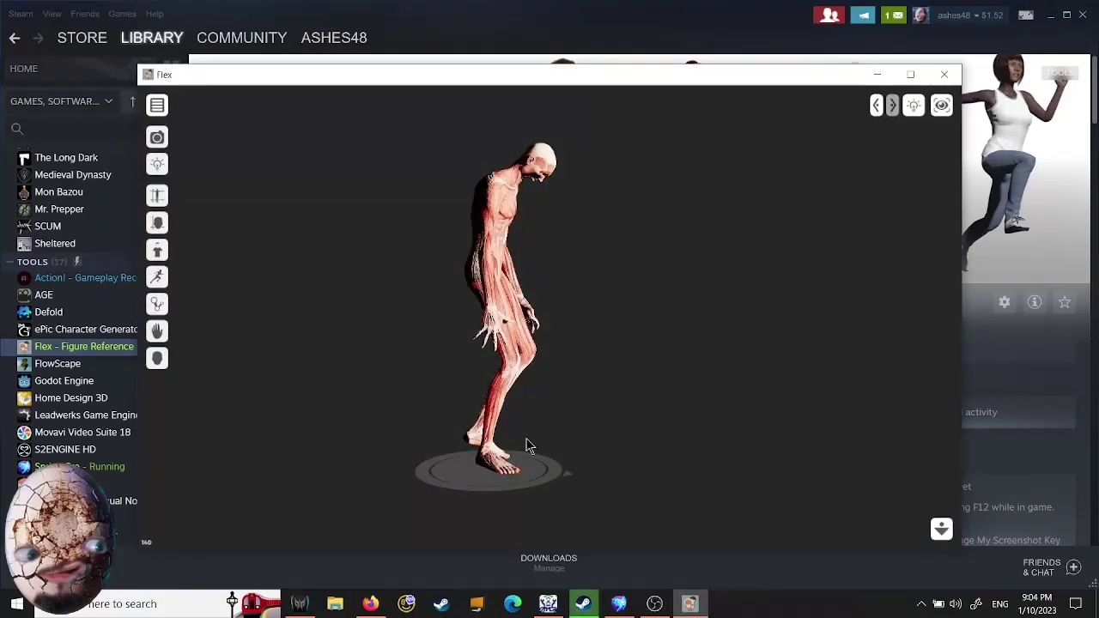
click(157, 277)
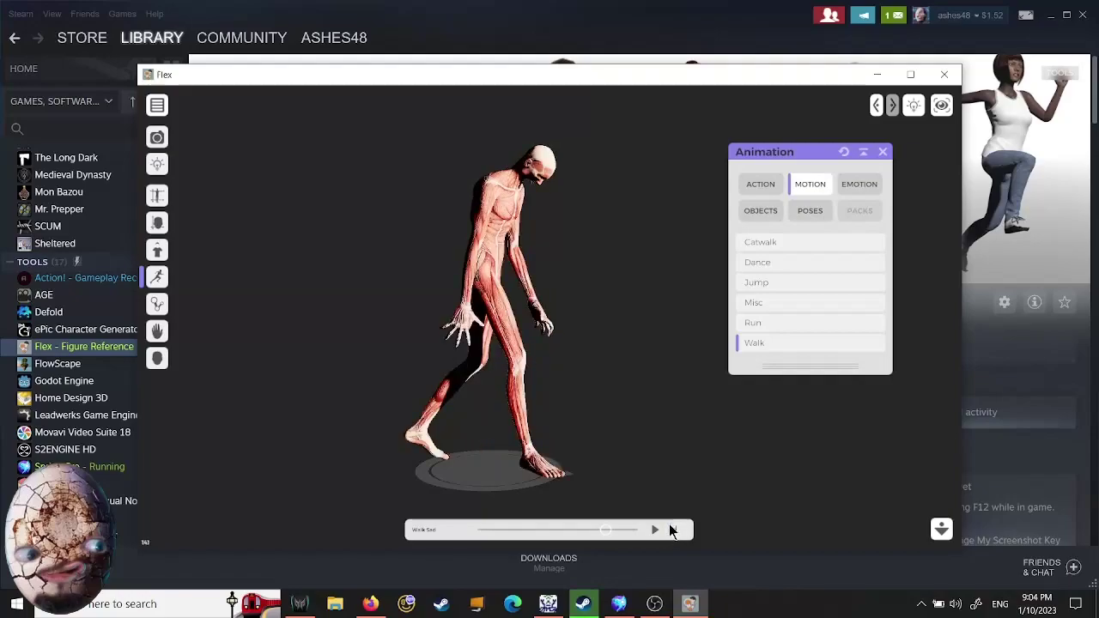
- Compare the Spriter figure at time 800 with the Flex sad walk pose by alternating between both programs
click(618, 605)
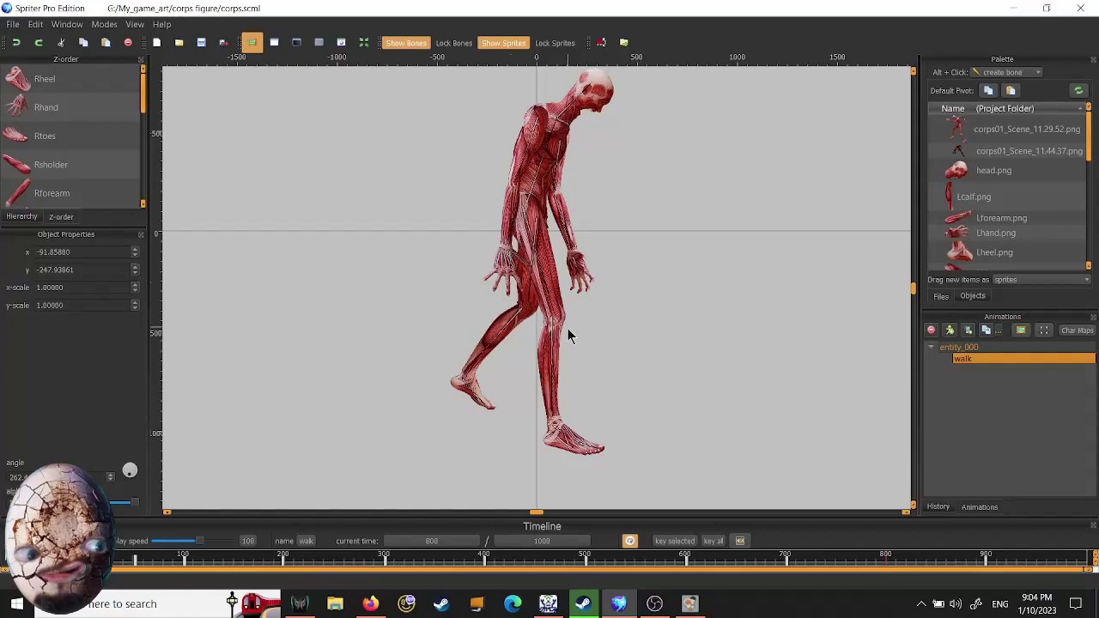
click(690, 605)
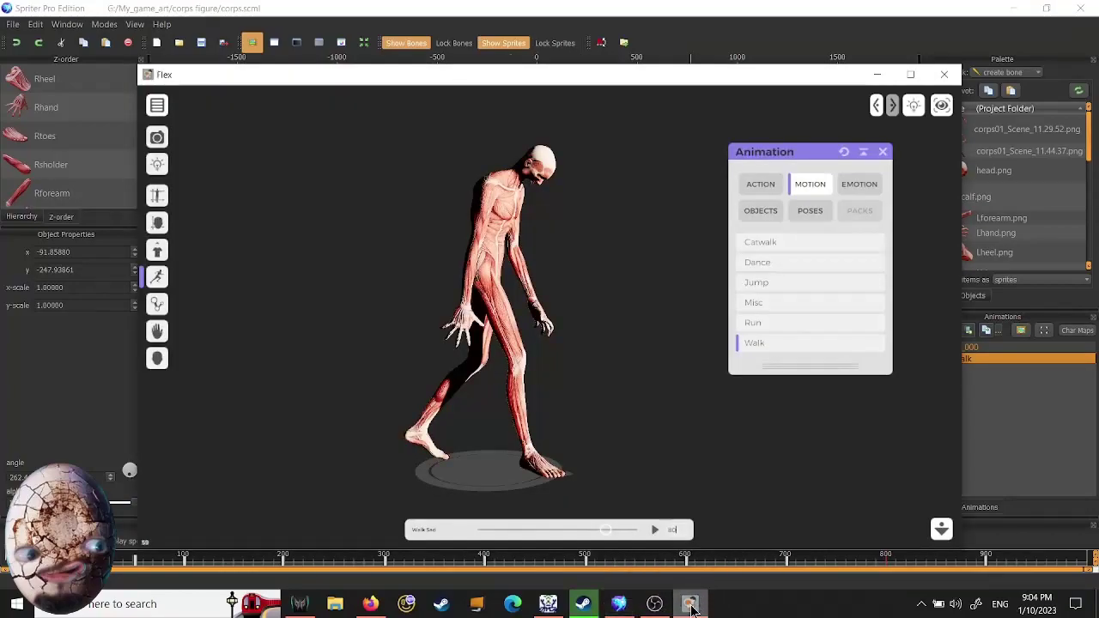
click(691, 606)
click(690, 606)
click(690, 605)
click(690, 605)
click(690, 605)
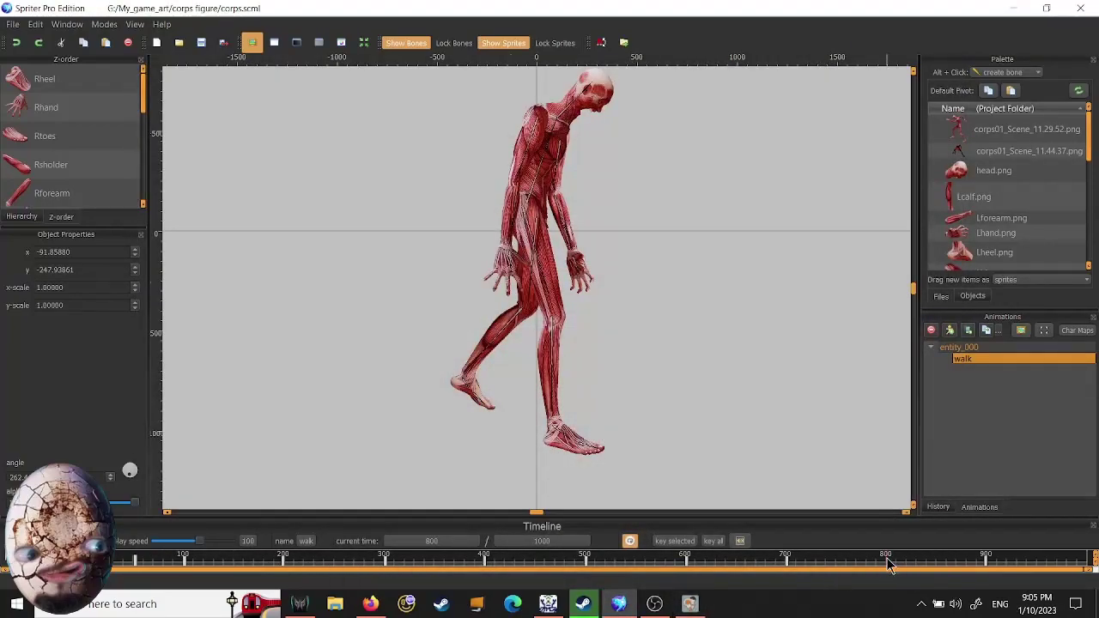
- Rotate the near foot's toes downward at time 600 and preview the walk animation
drag(926, 567, 975, 562)
drag(1051, 562, 687, 547)
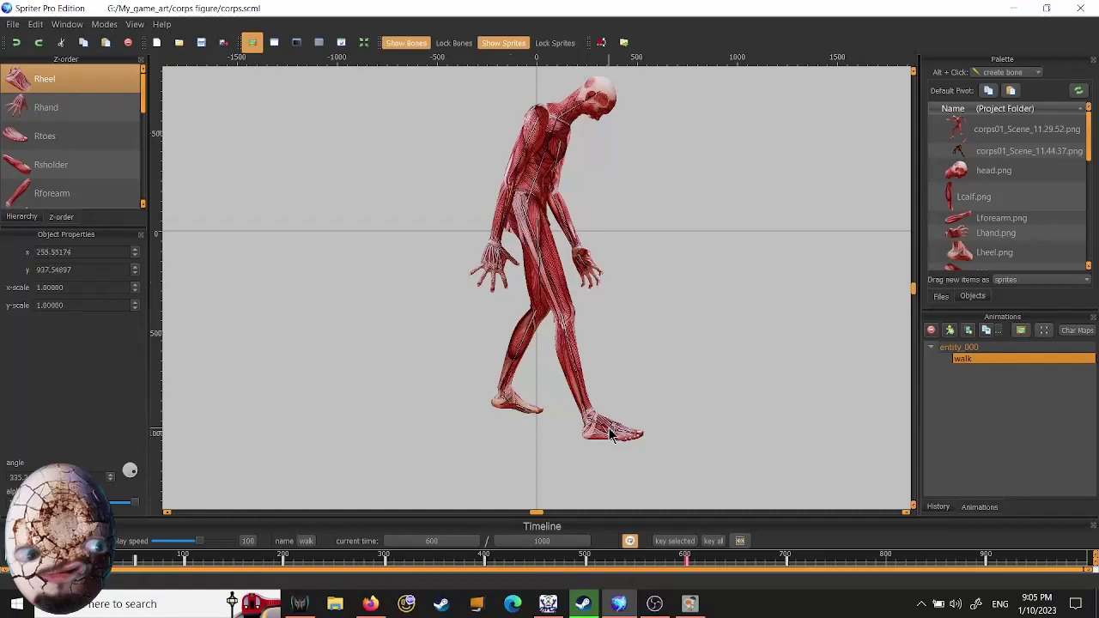
drag(611, 435, 605, 443)
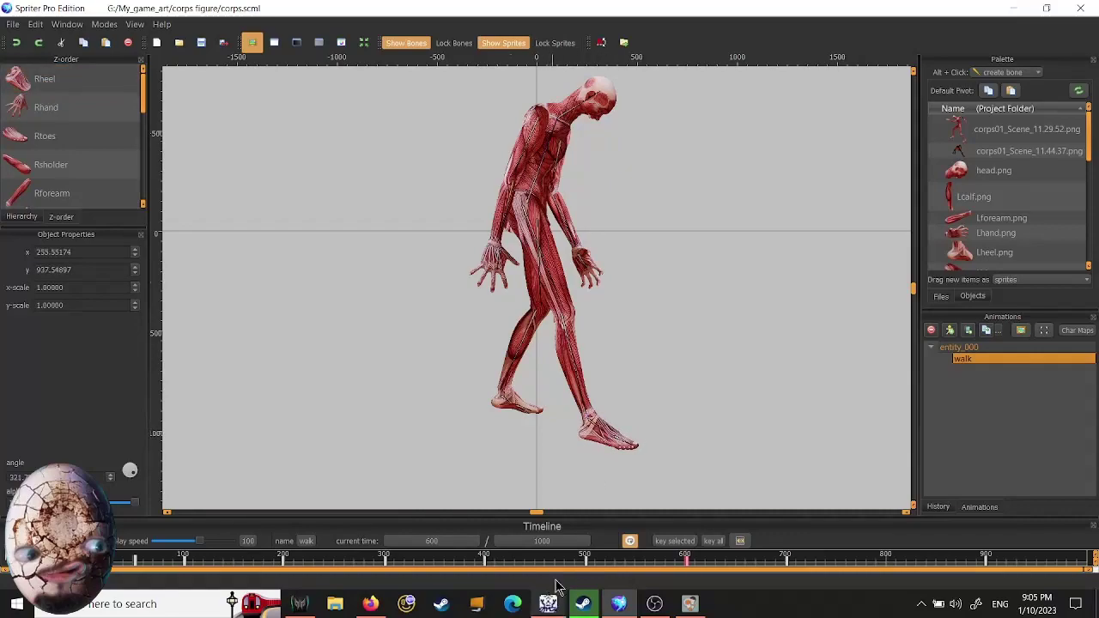
drag(679, 560, 392, 540)
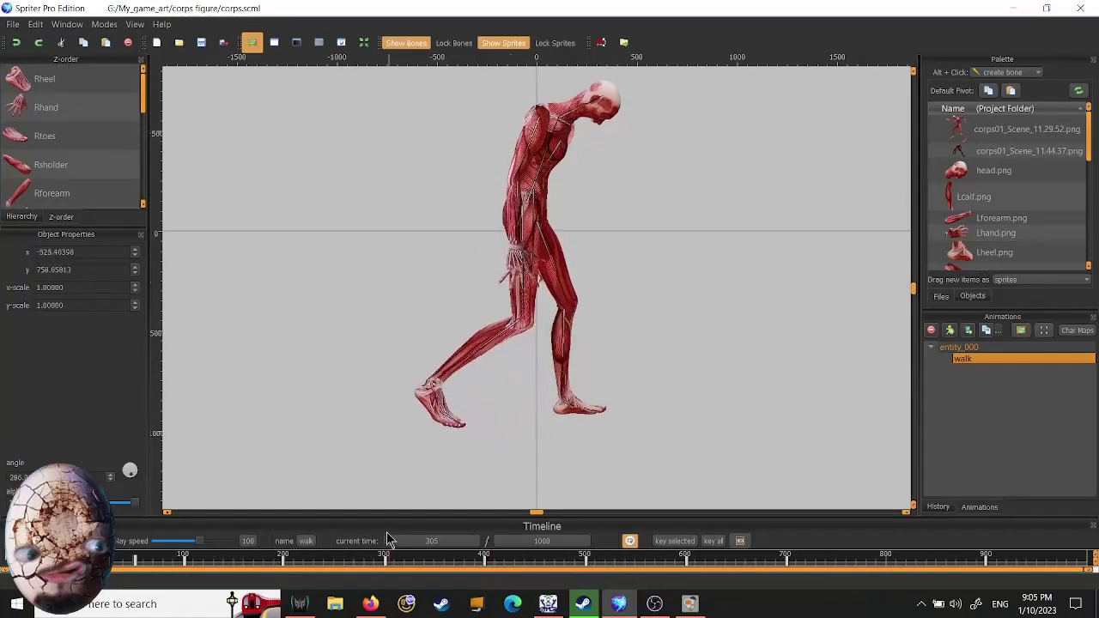
click(18, 567)
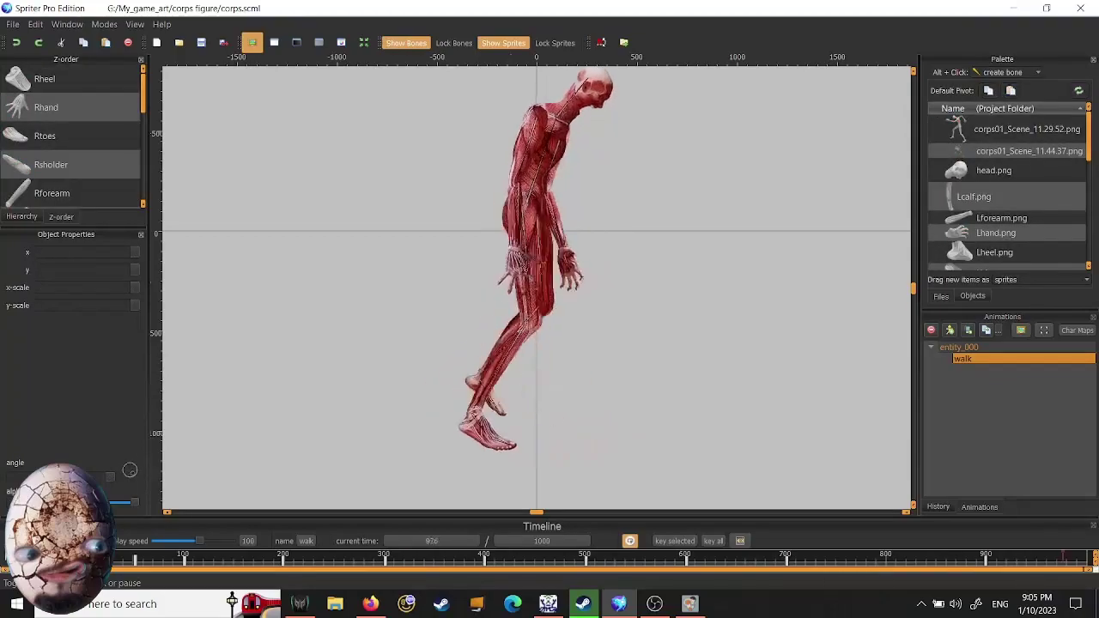
click(17, 566)
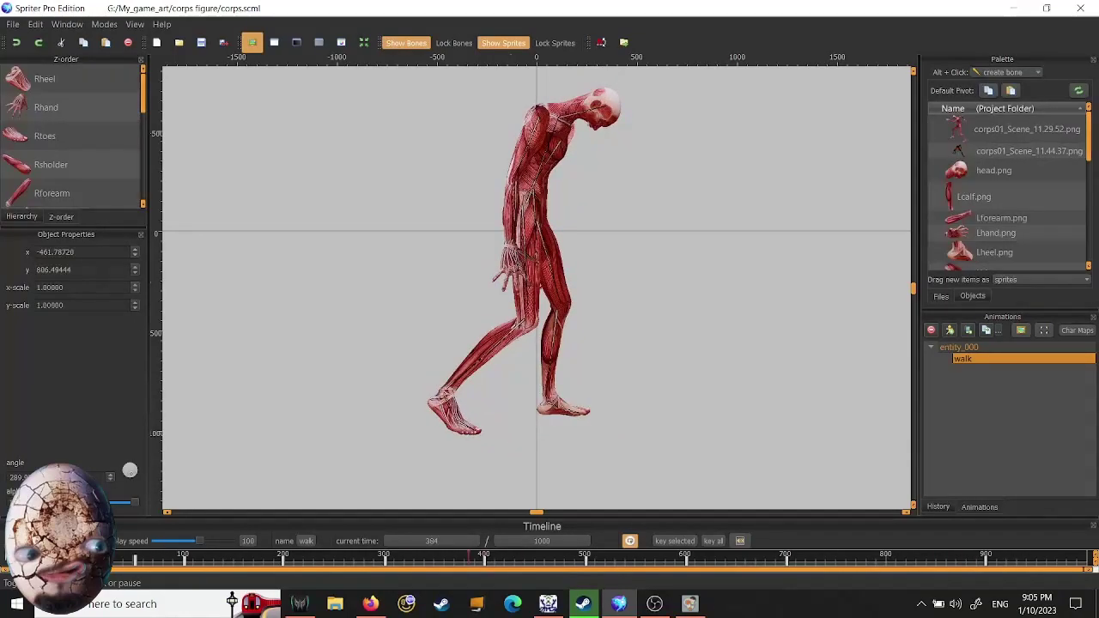
- Tilt the head back slightly just before time 400, check the walk playback and save the project
click(606, 110)
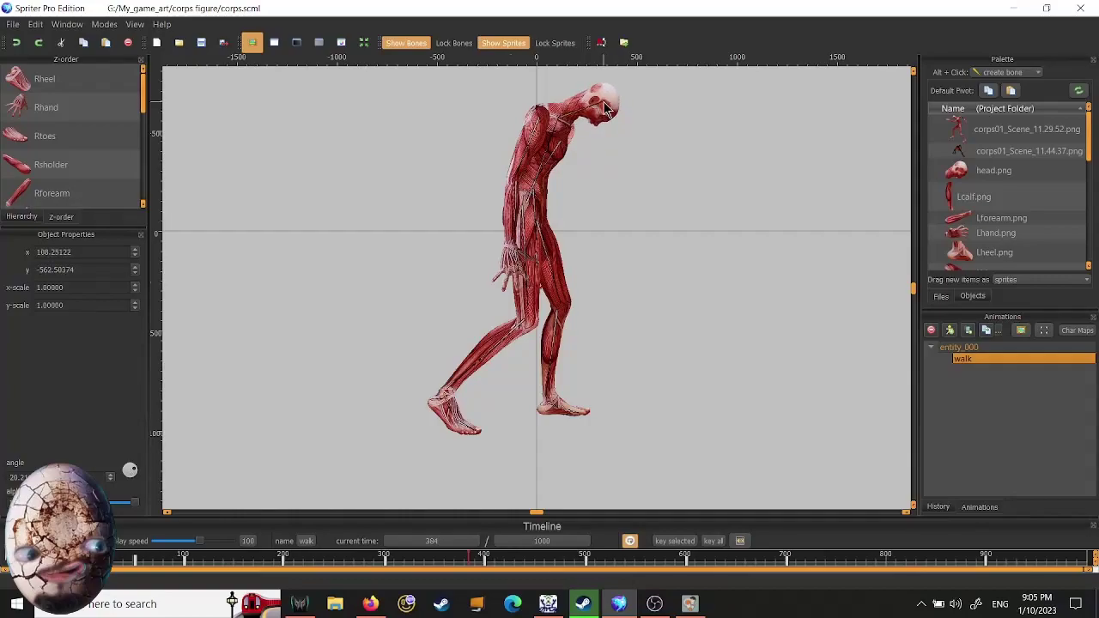
click(17, 566)
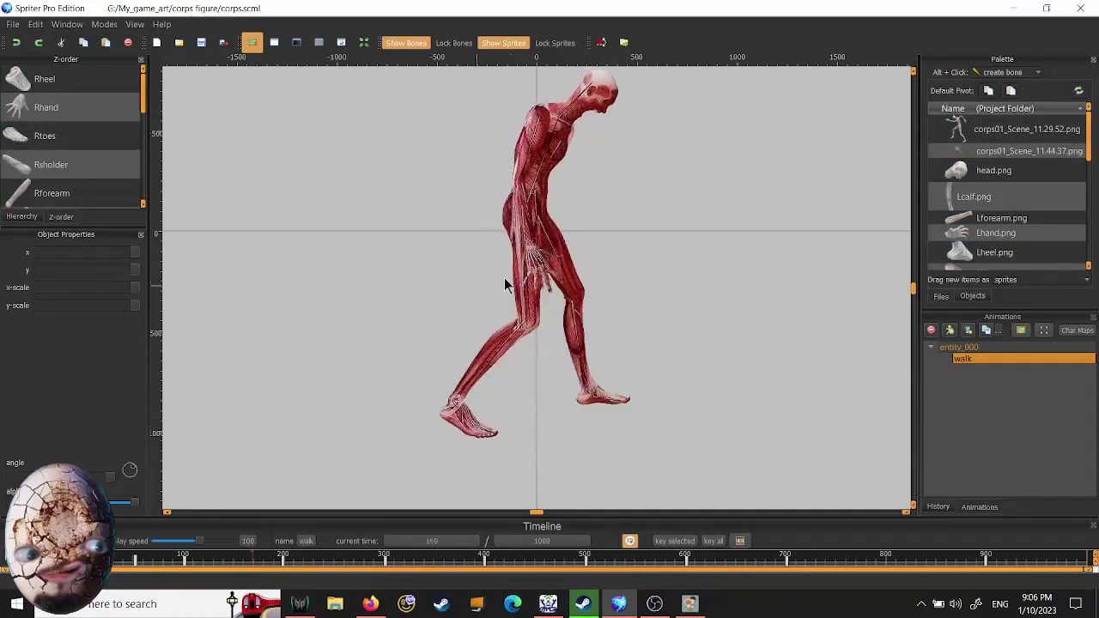
click(914, 296)
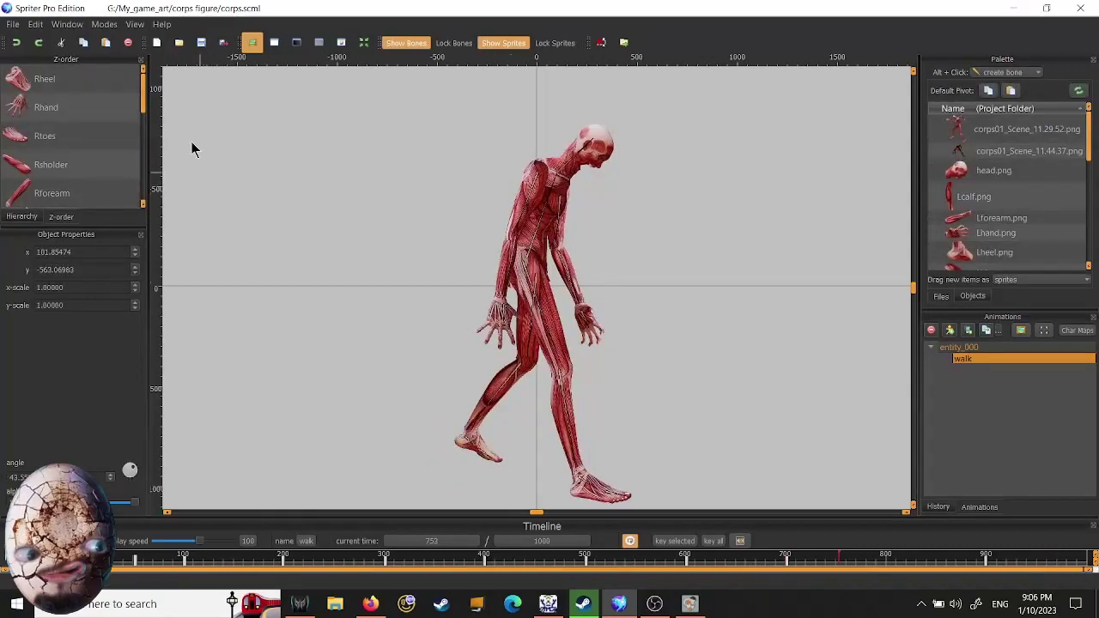
click(13, 24)
click(36, 86)
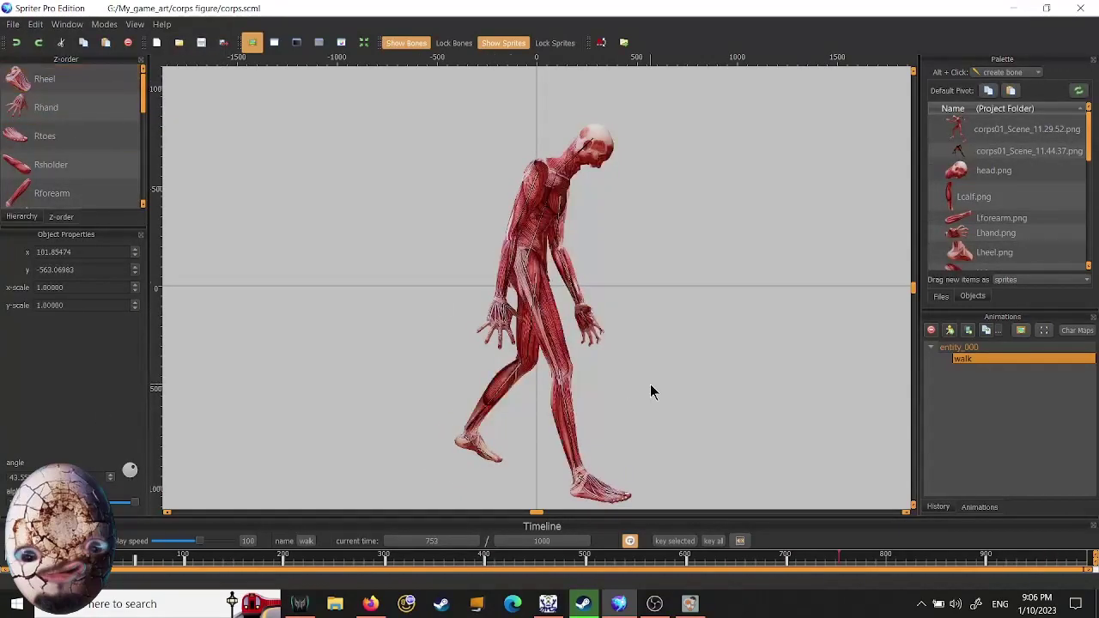
- Tilt the head back slightly at time 250 and scrub through the surrounding frames
drag(120, 567, 337, 576)
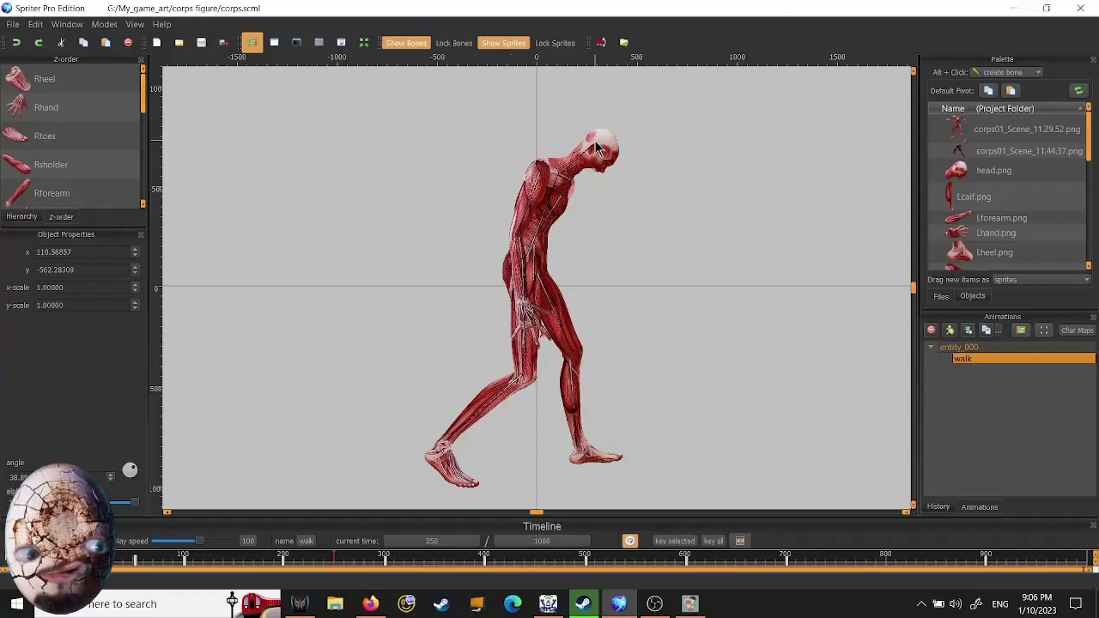
drag(598, 148, 595, 142)
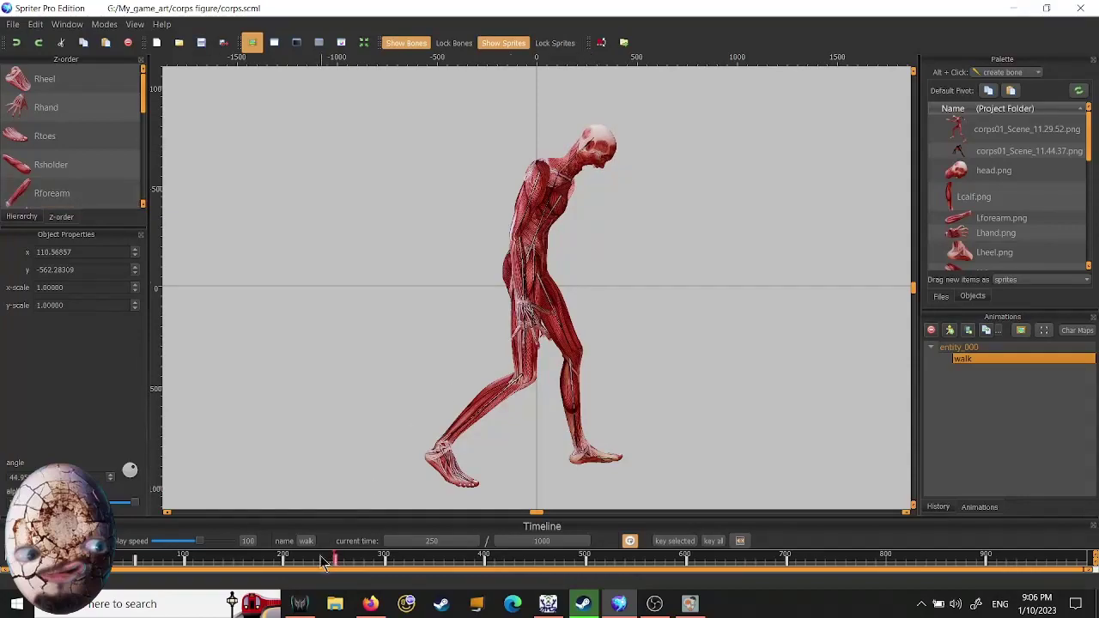
drag(262, 567, 412, 571)
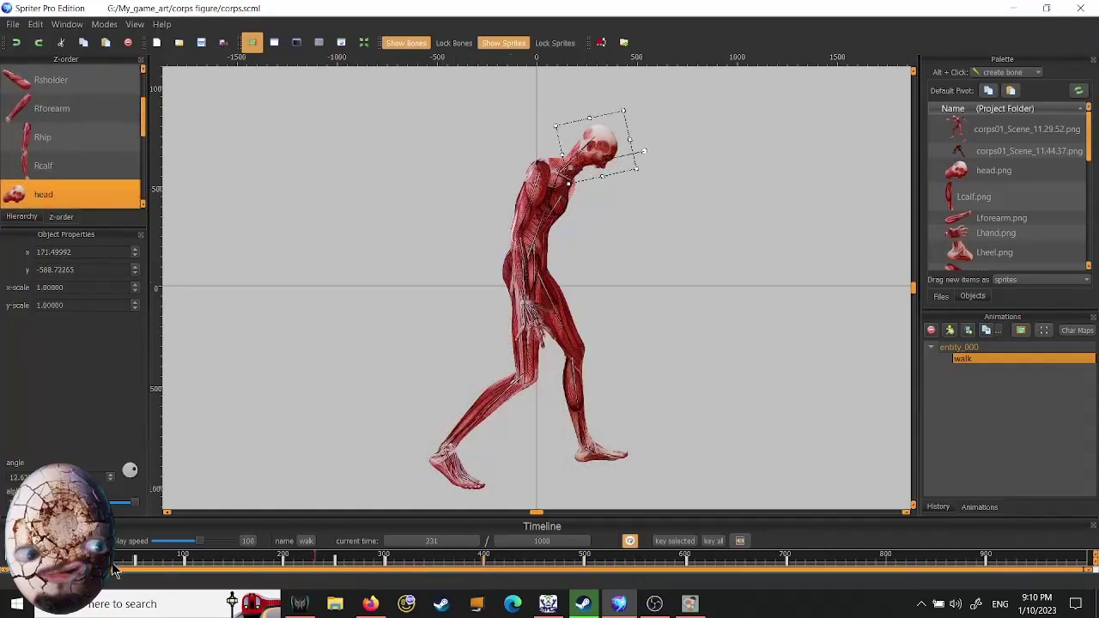
- Preview the walk animation with nothing selected and save the project
key(space)
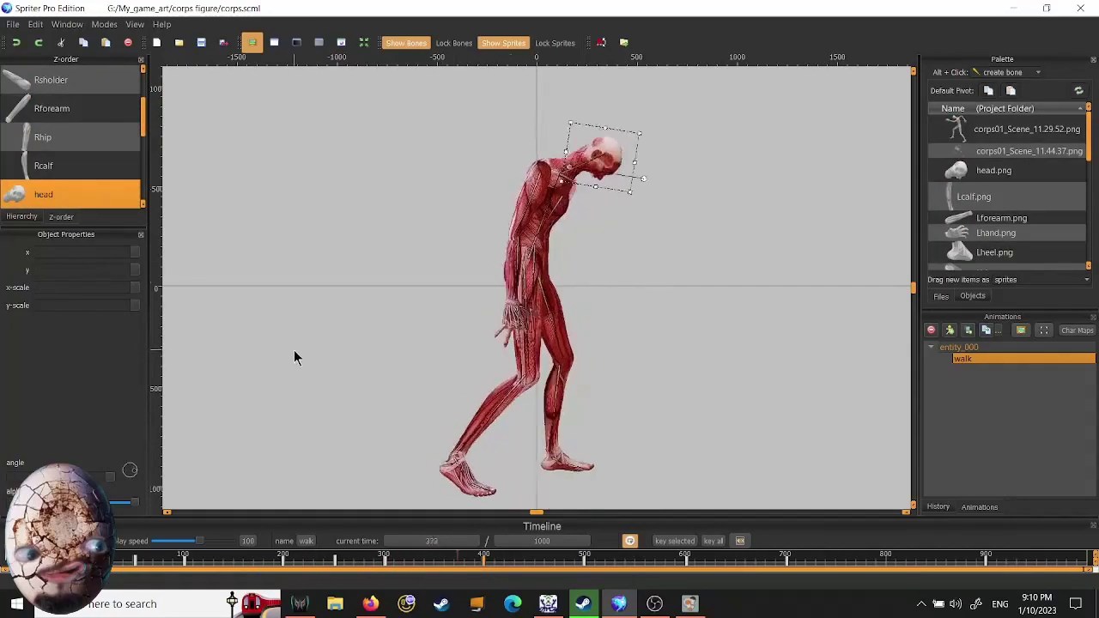
click(292, 369)
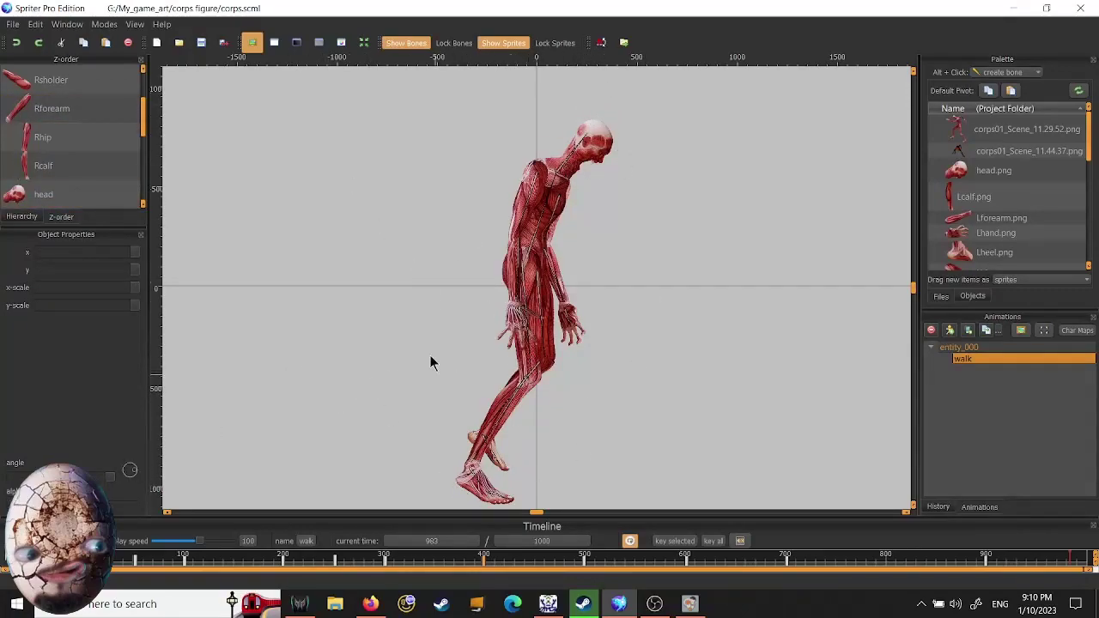
click(13, 24)
click(39, 82)
- Examine the spritesheet packing options for the project images and close them without generating a sheet
click(13, 24)
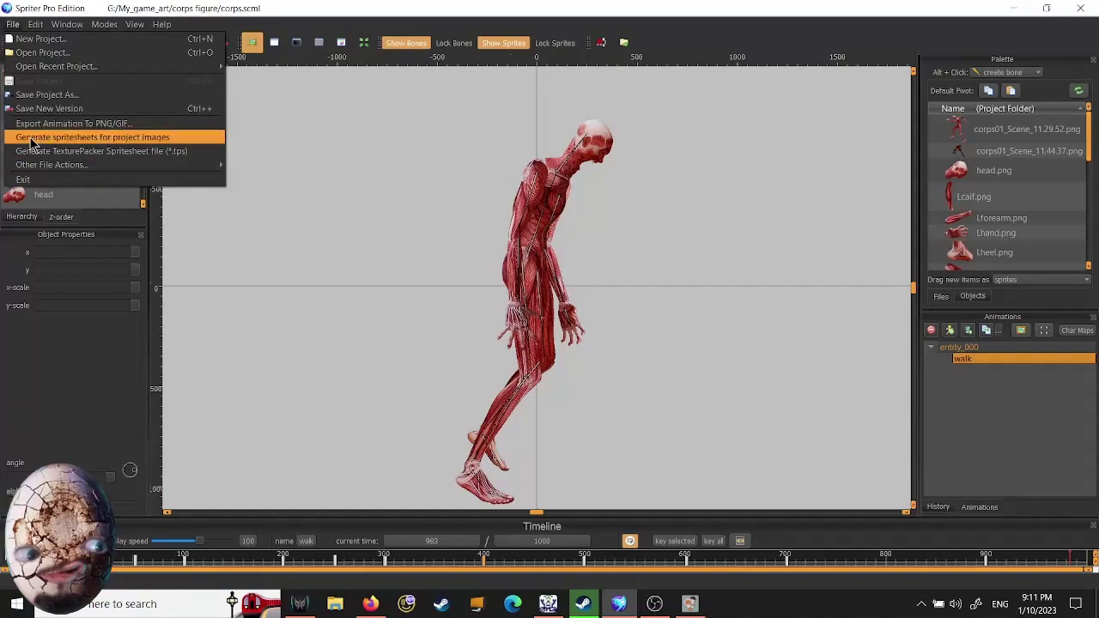
click(123, 136)
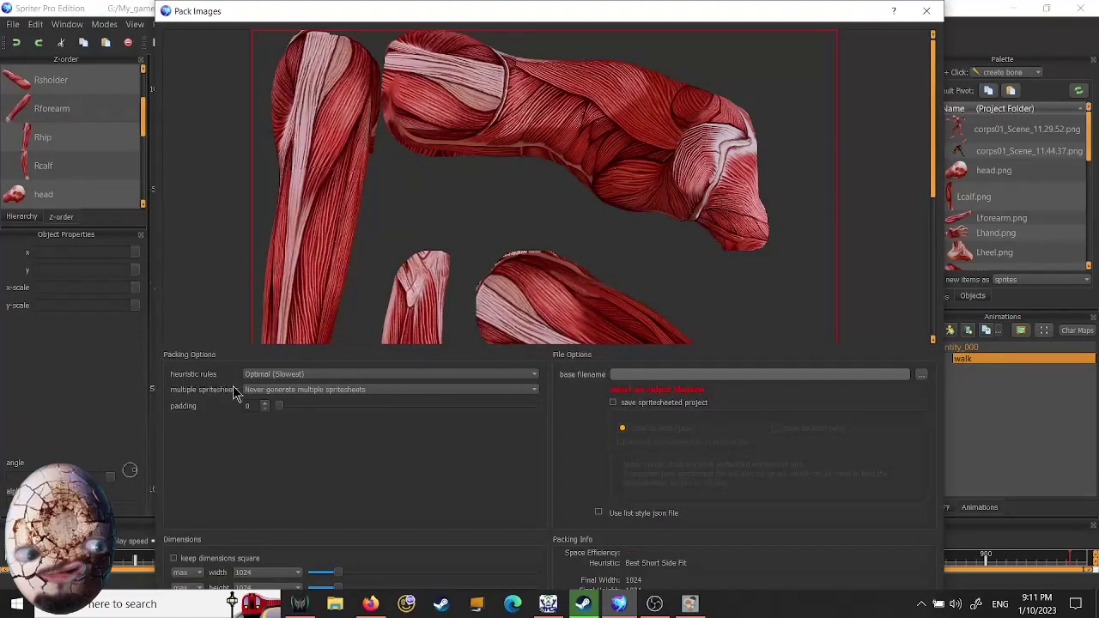
mouse_move(933, 121)
mouse_down()
mouse_move(942, 274)
mouse_move(956, 105)
mouse_move(949, 313)
mouse_move(949, 98)
mouse_move(940, 283)
mouse_move(933, 107)
mouse_up()
click(97, 199)
drag(861, 19, 834, 49)
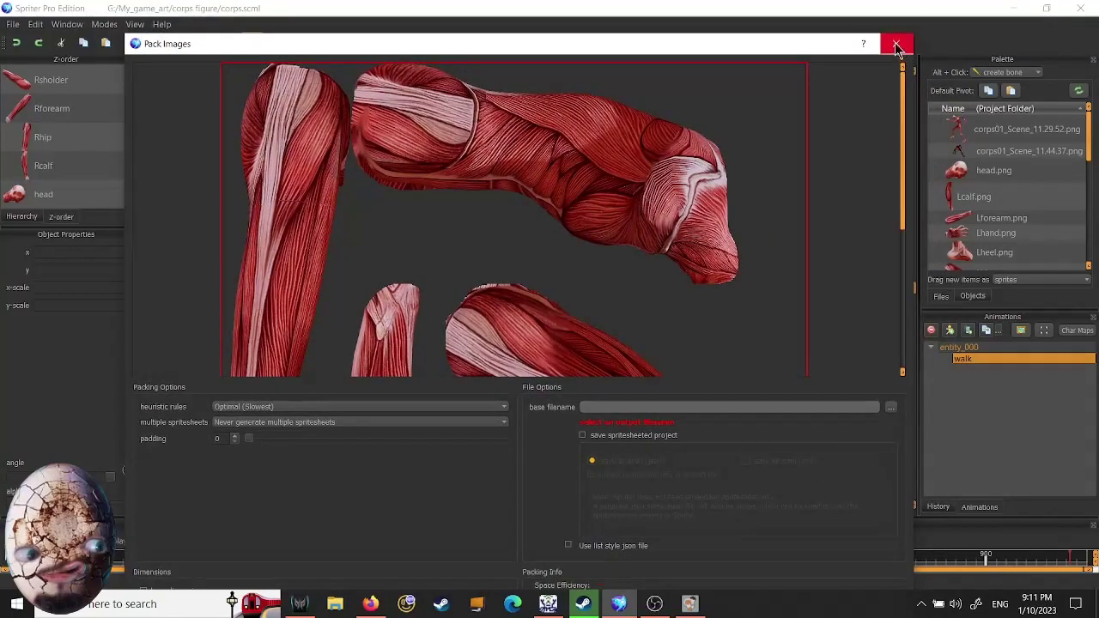
click(898, 43)
- Export the walk animation as an animated GIF of 30 images, named 1, in the corps figure folder
click(13, 24)
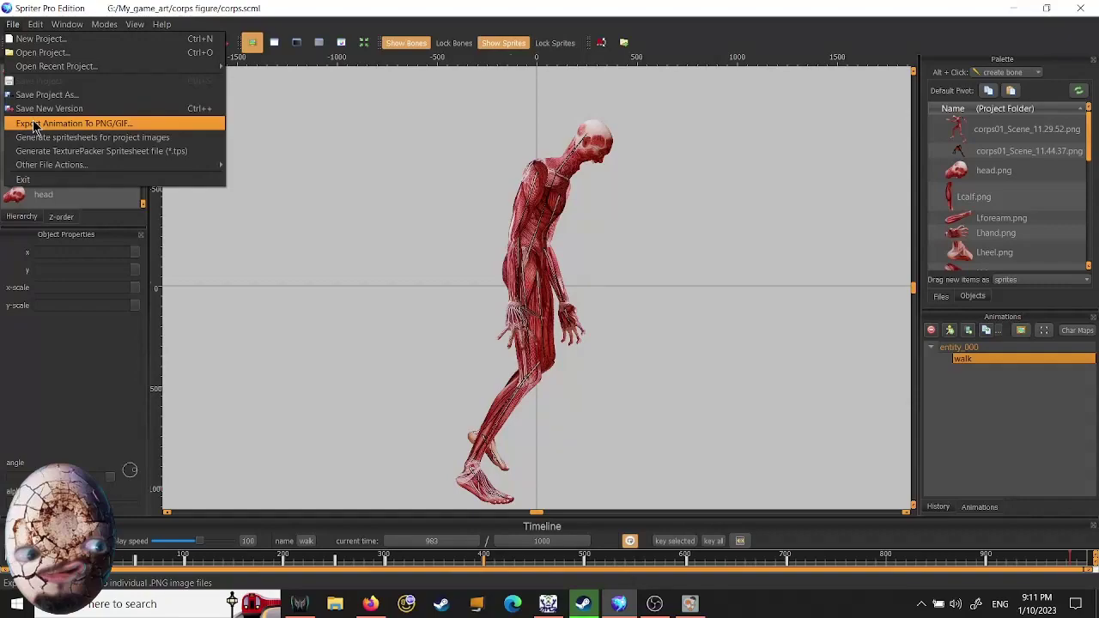
click(108, 129)
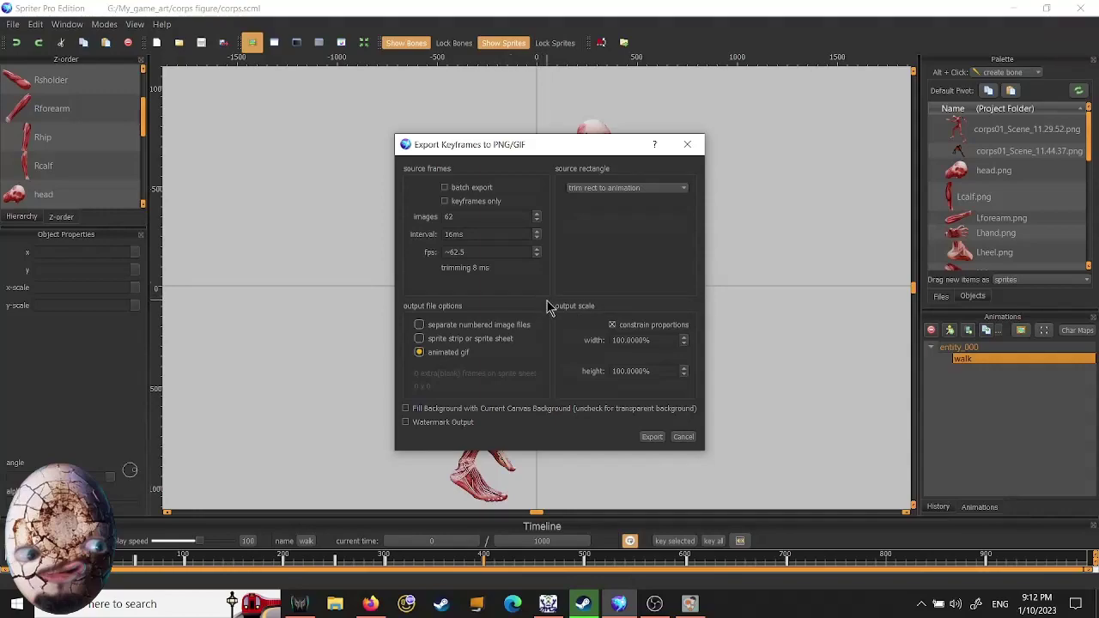
double_click(455, 216)
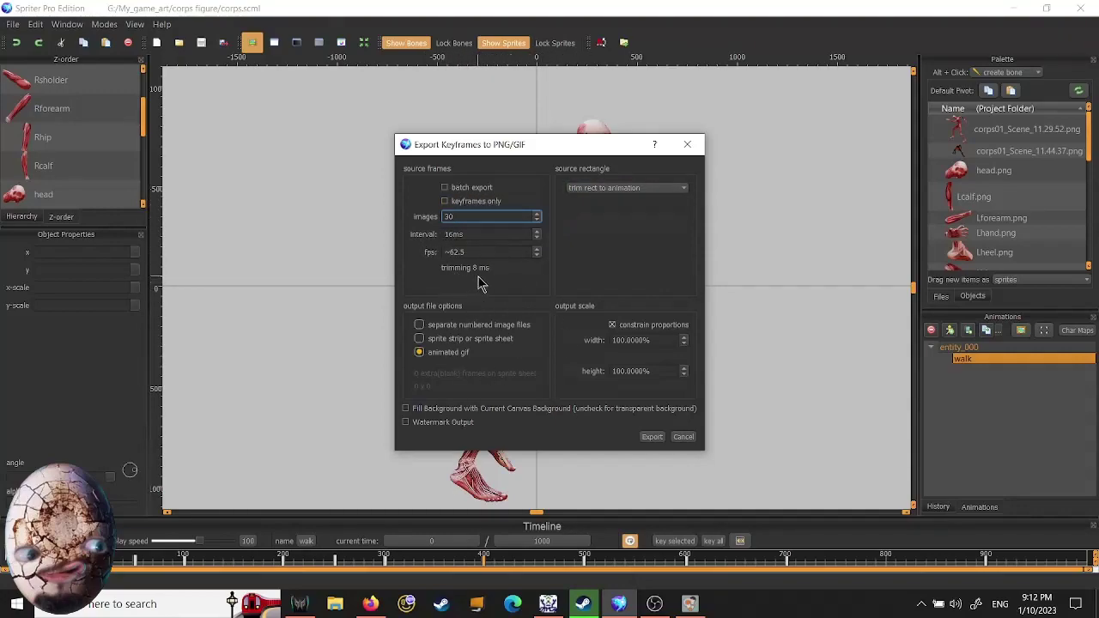
click(455, 251)
click(468, 234)
click(466, 217)
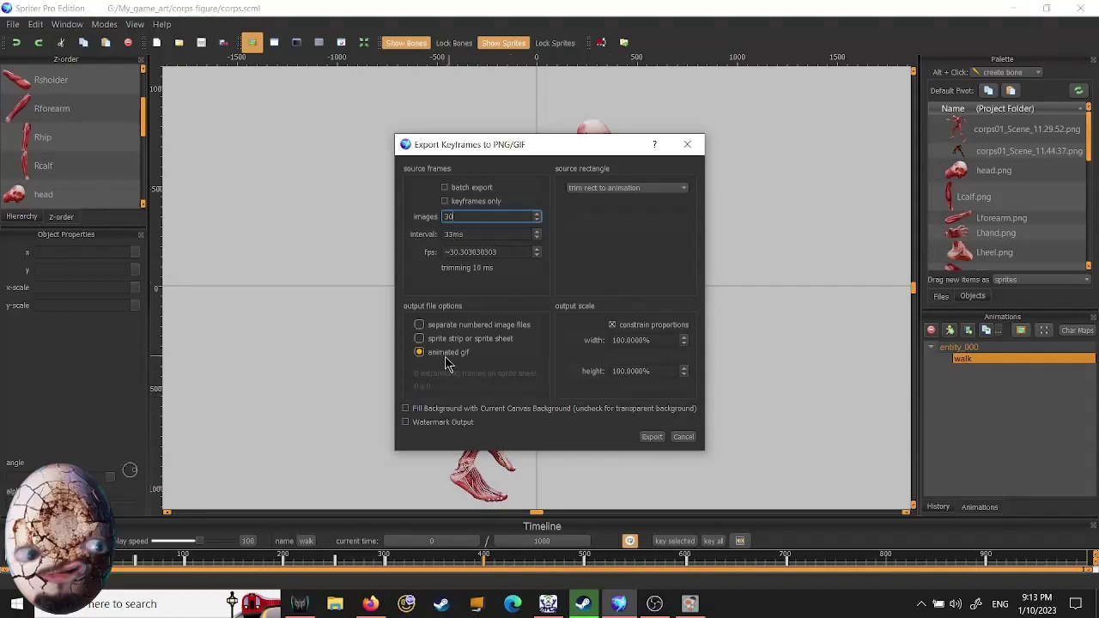
click(652, 437)
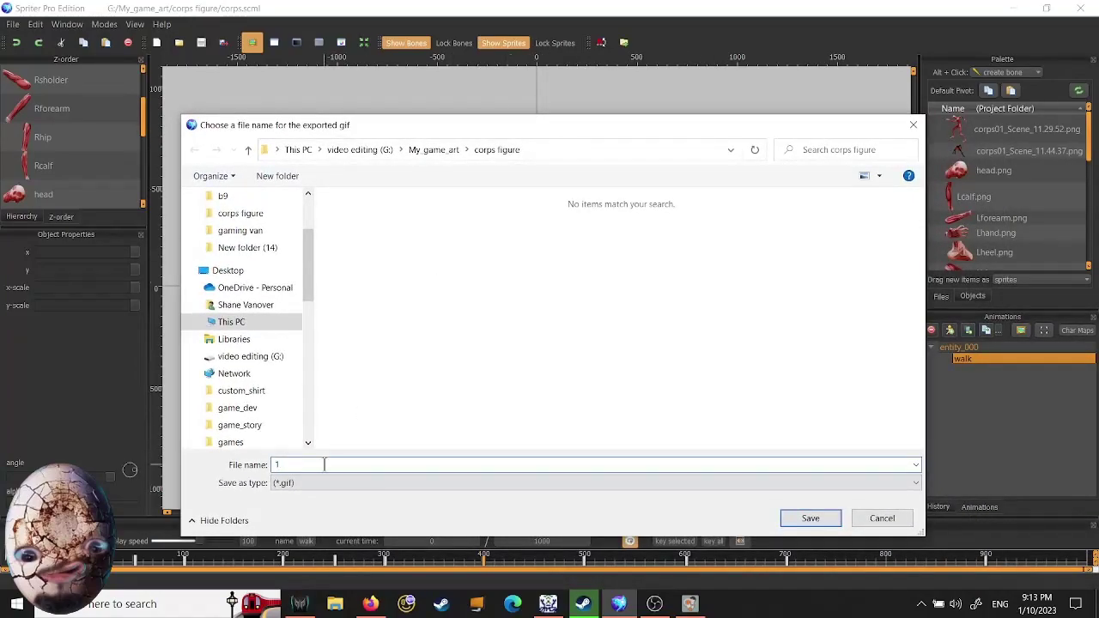
click(808, 518)
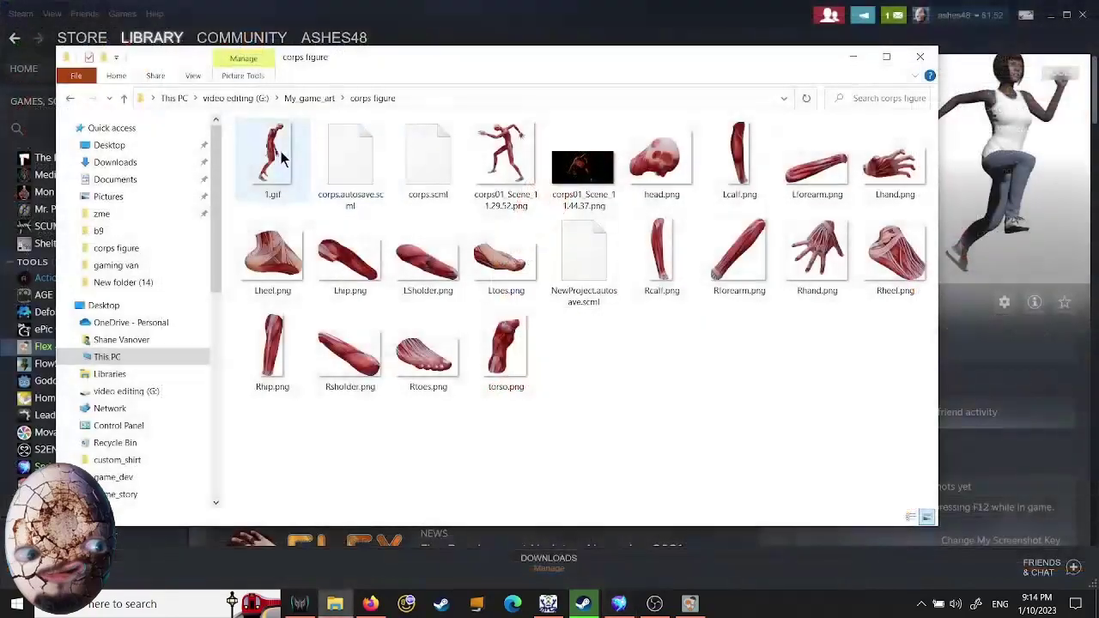
- Open the exported 1.gif and play the Flex sad walk to compare the two animations
click(281, 167)
double_click(281, 167)
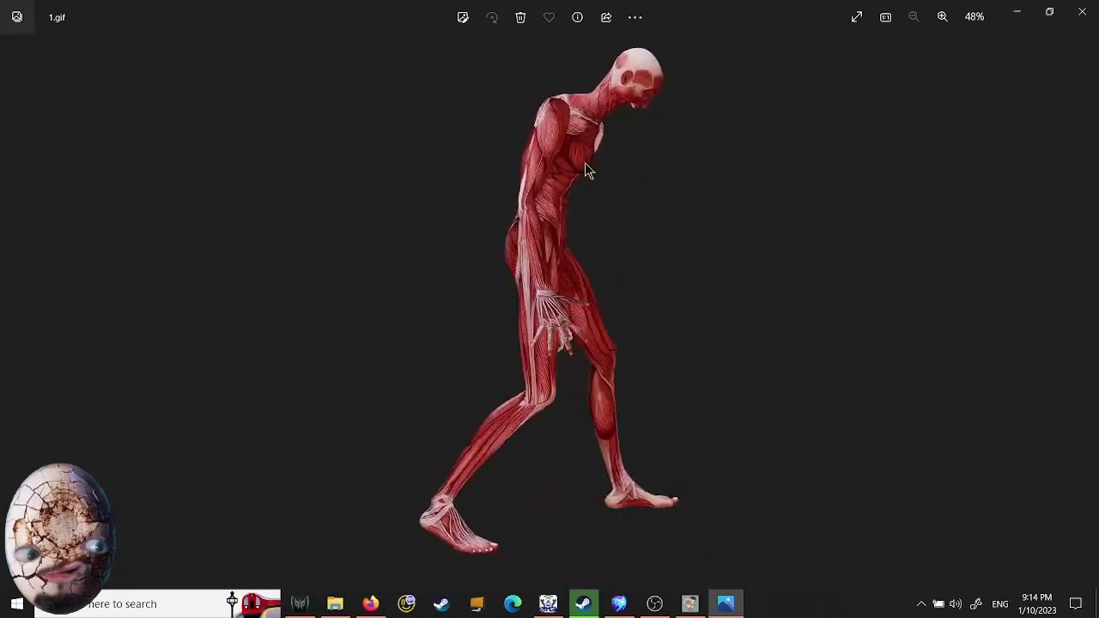
click(690, 604)
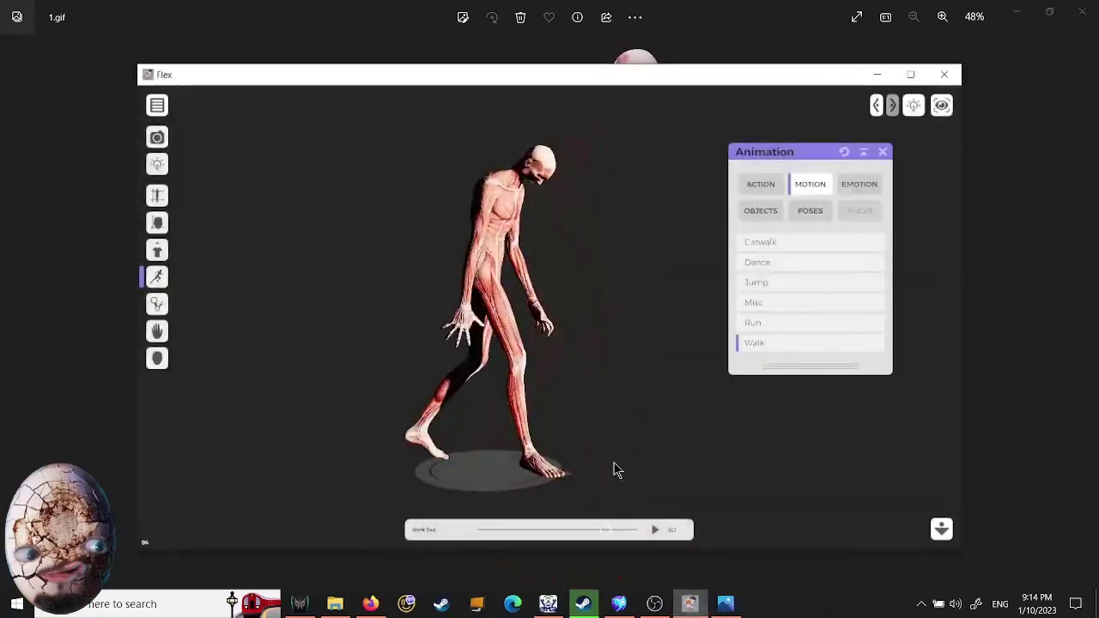
click(657, 530)
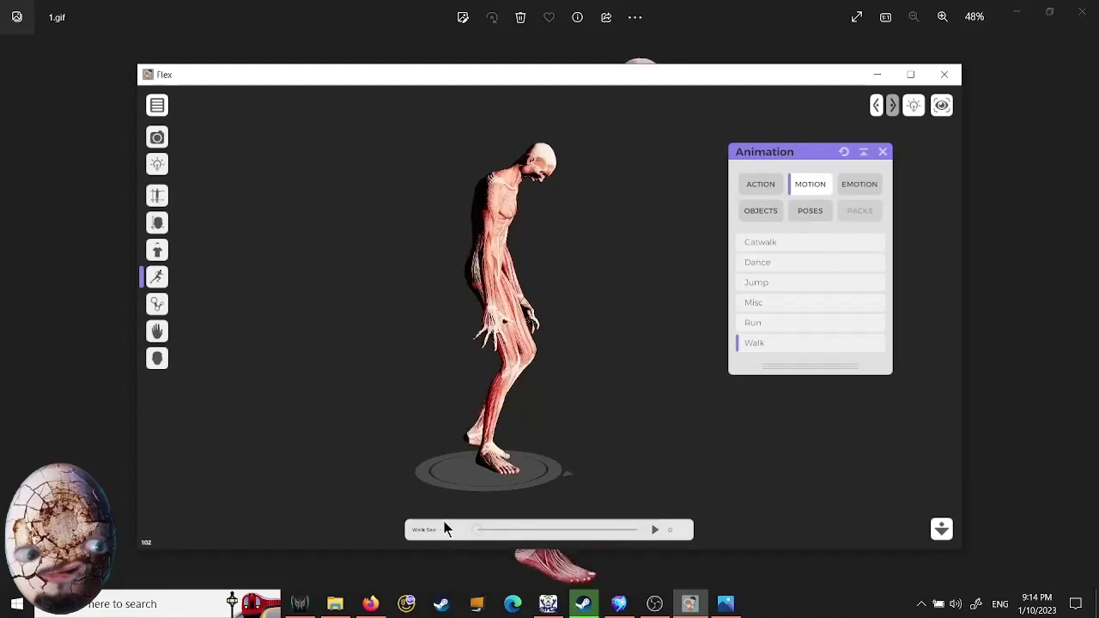
- Scrub the sad walk in Flex to 26.87 for comparison and exit Flex, discarding the unsaved scene changes
drag(638, 531, 518, 541)
click(912, 76)
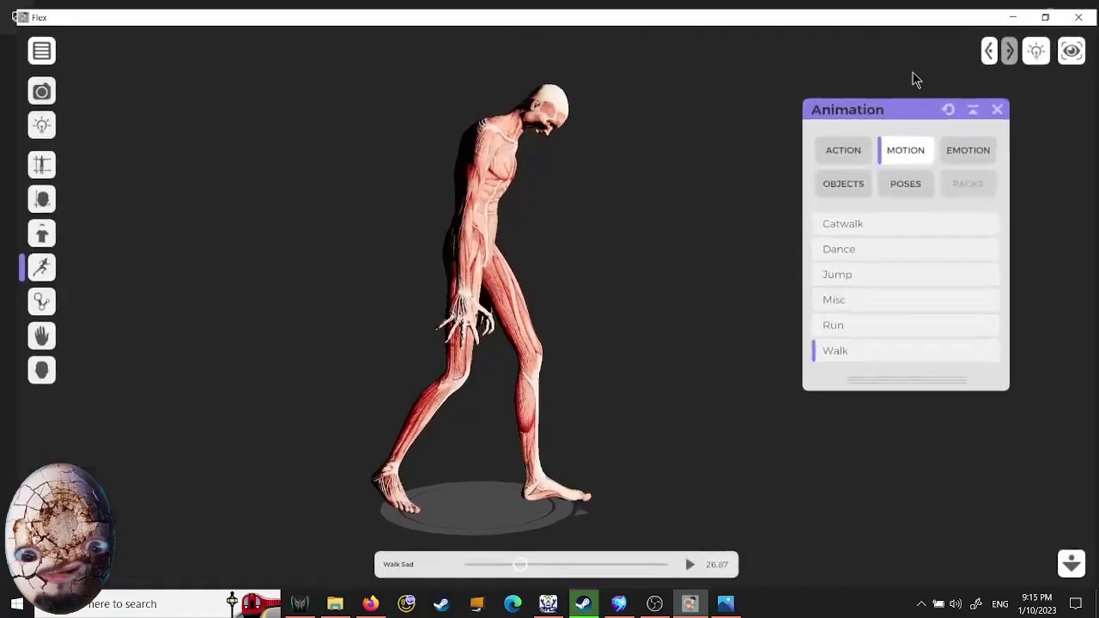
click(49, 42)
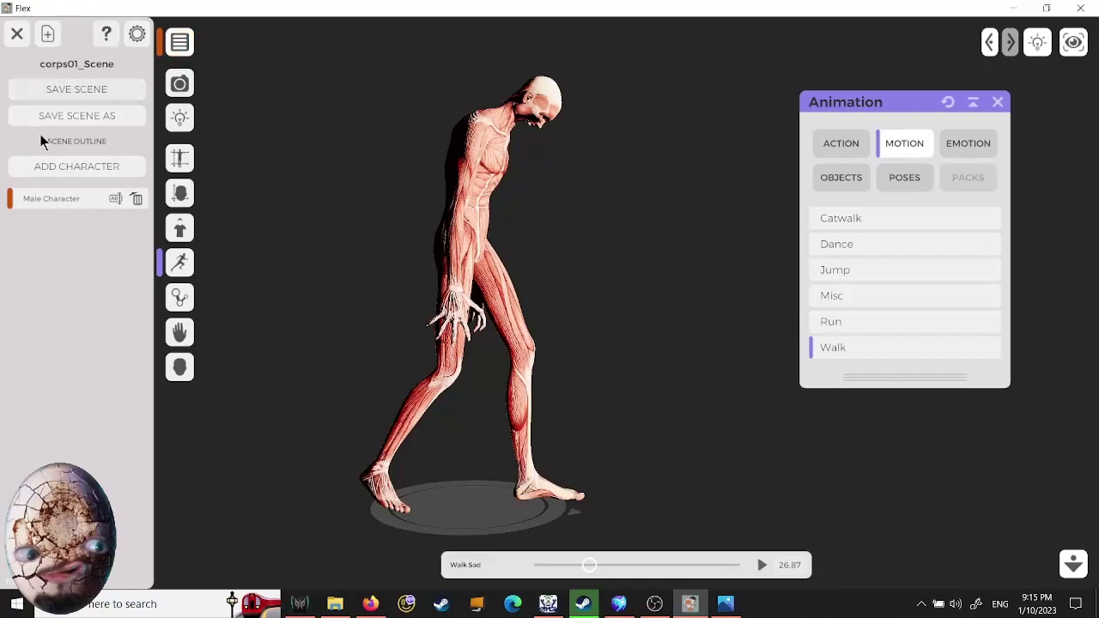
click(18, 34)
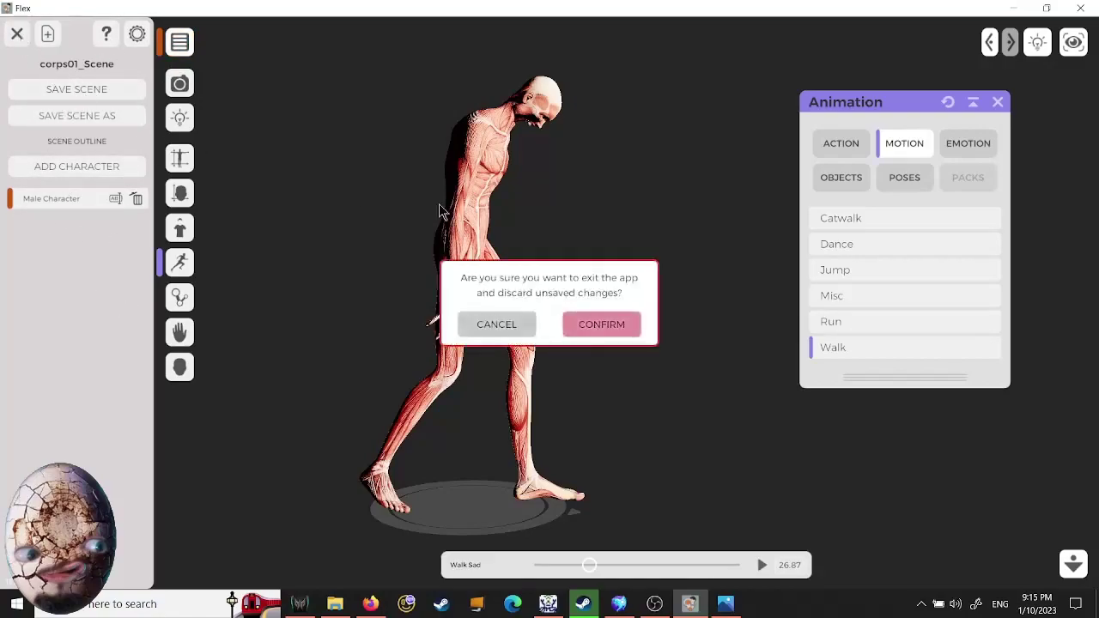
click(601, 330)
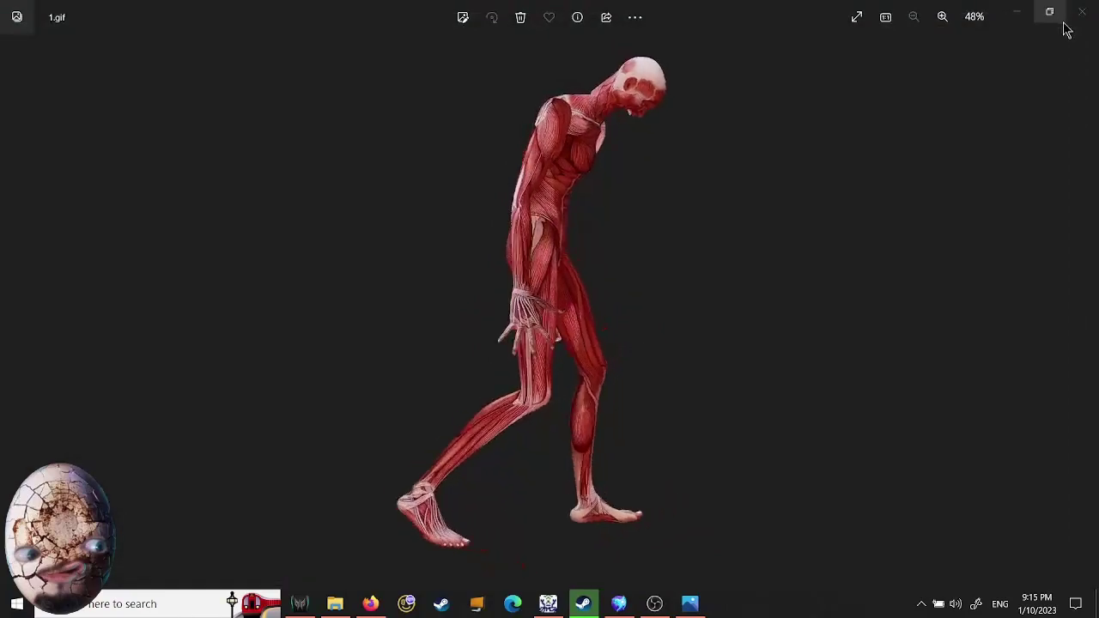
- Close the exported 1.gif, view it once more from the corps figure folder and close the viewer
click(1082, 19)
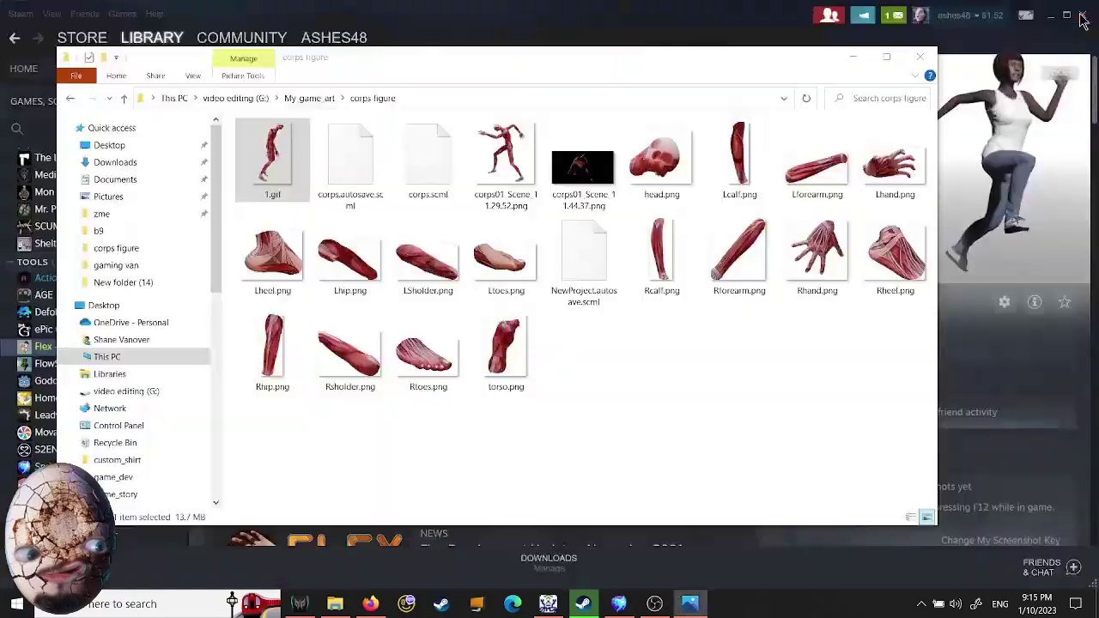
click(273, 164)
double_click(273, 164)
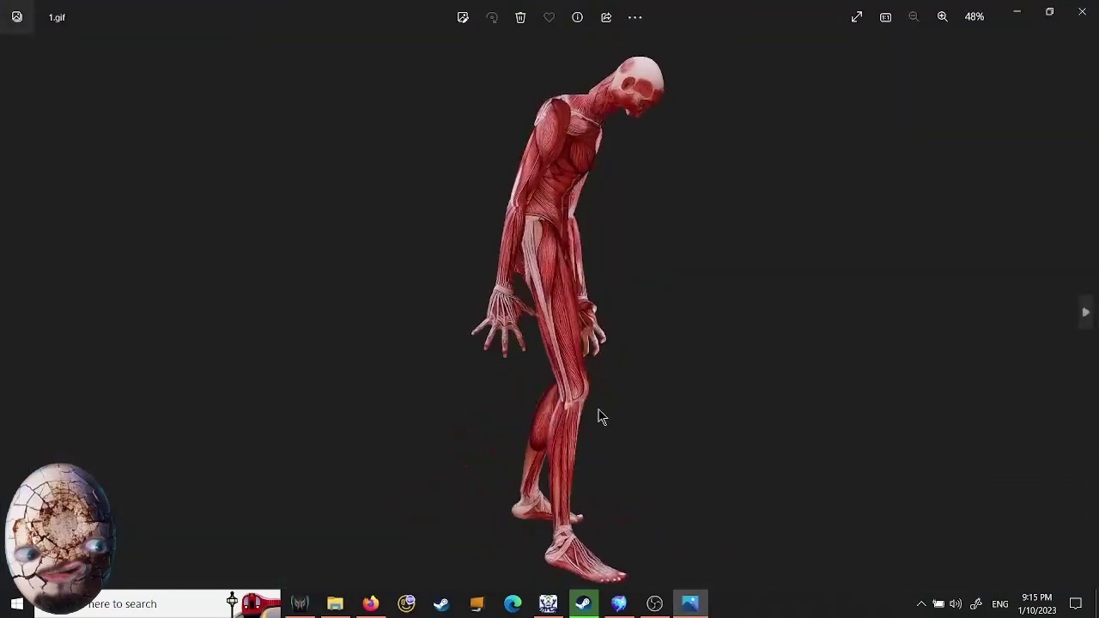
click(1082, 24)
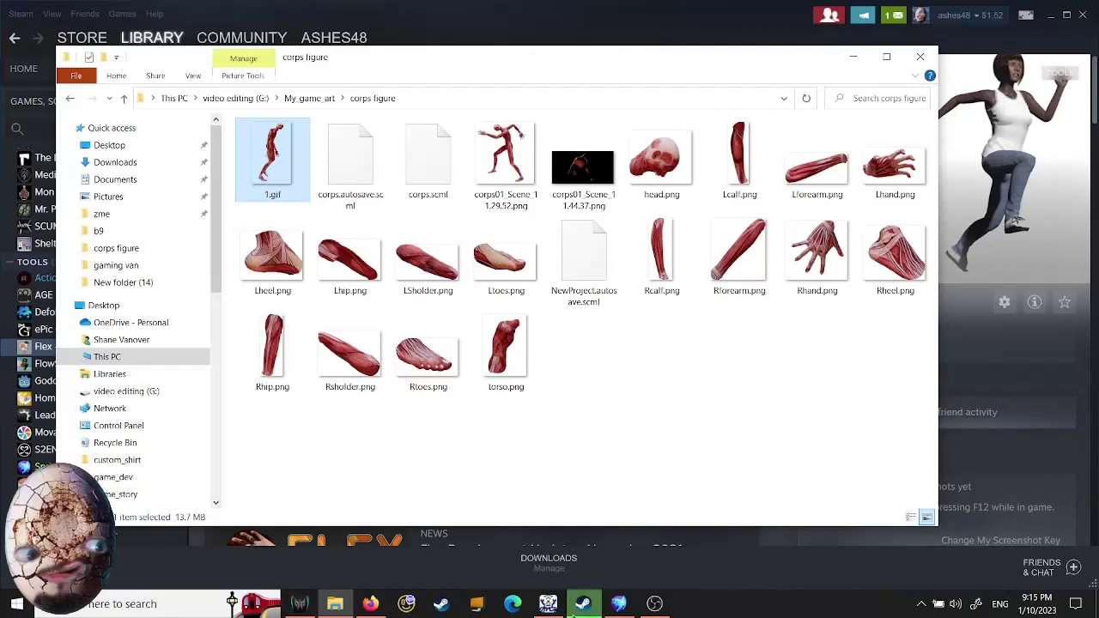
- Switch back to Spriter, save the corps project and close the program
click(619, 606)
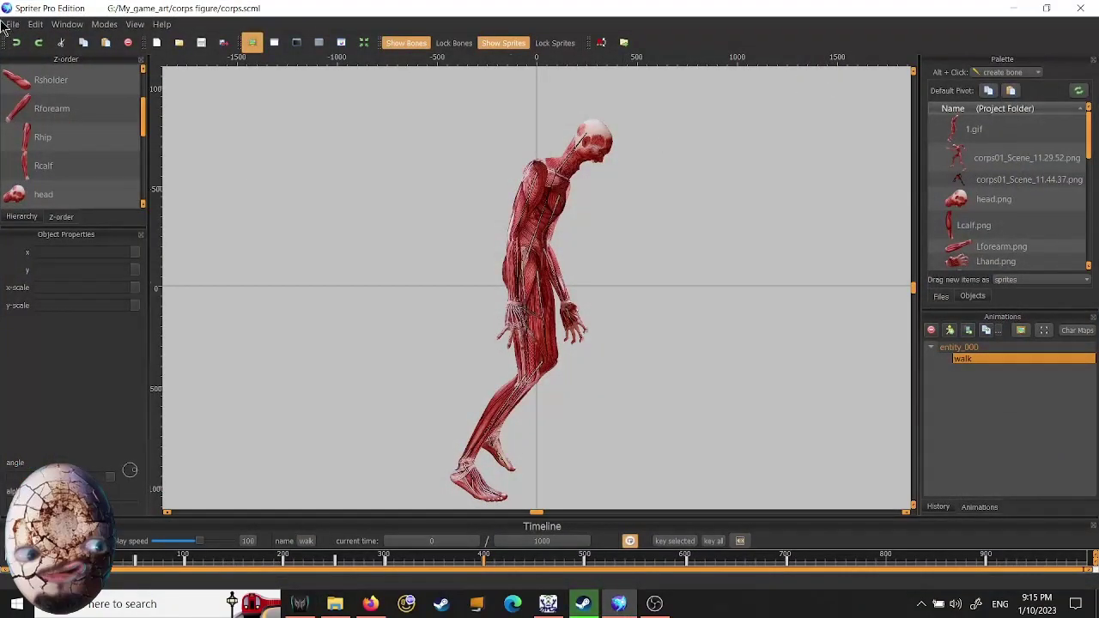
click(5, 22)
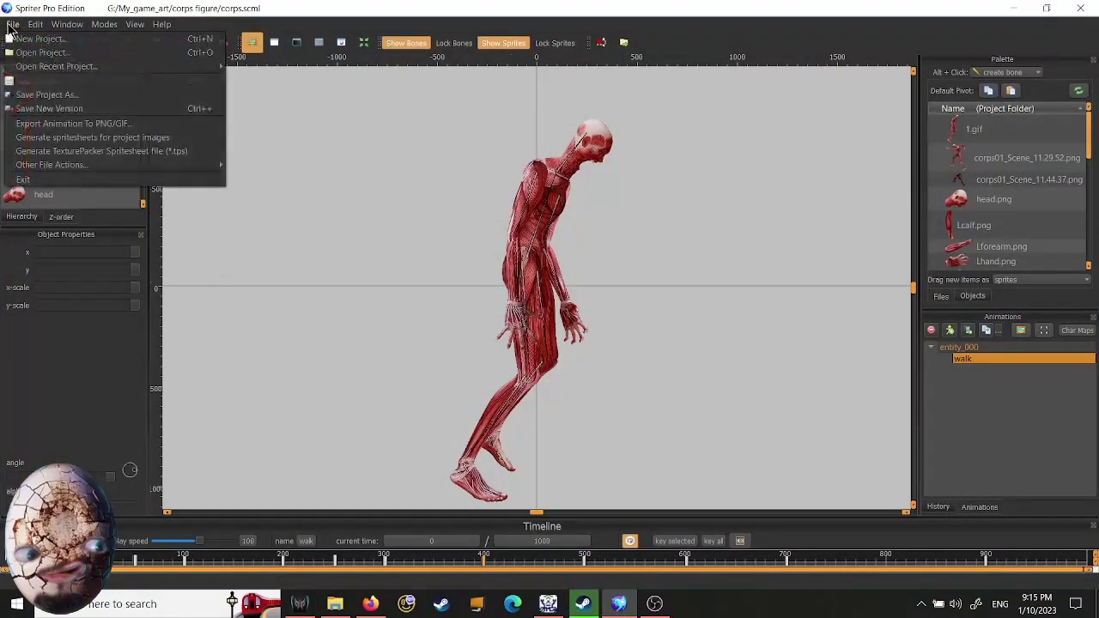
click(46, 96)
click(706, 421)
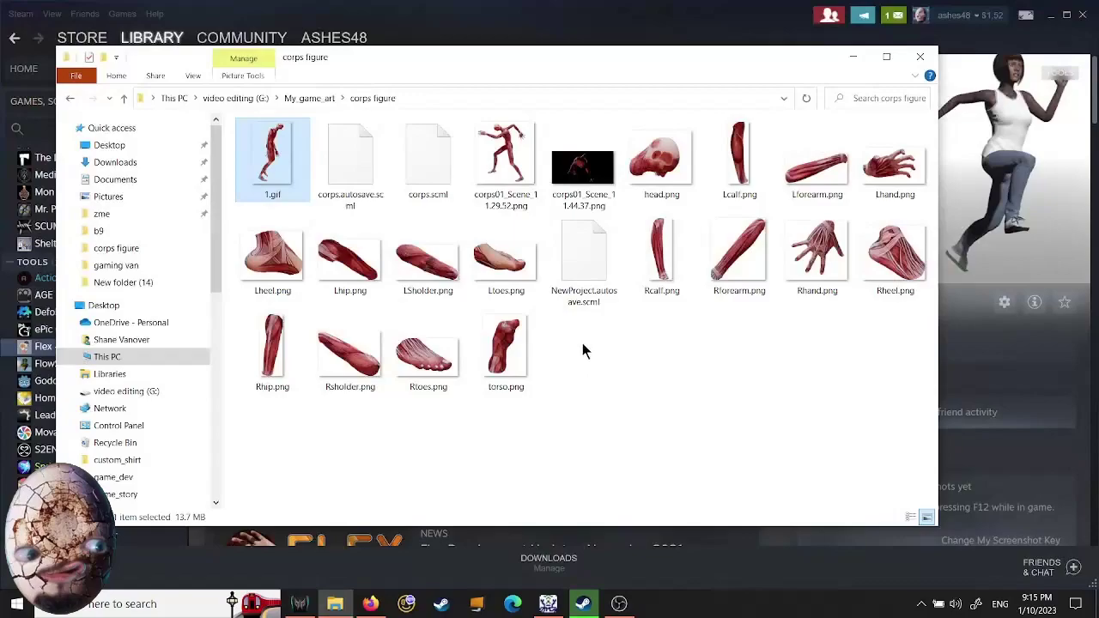
- Switch to the Steam library and launch Visual Novel Maker
click(687, 553)
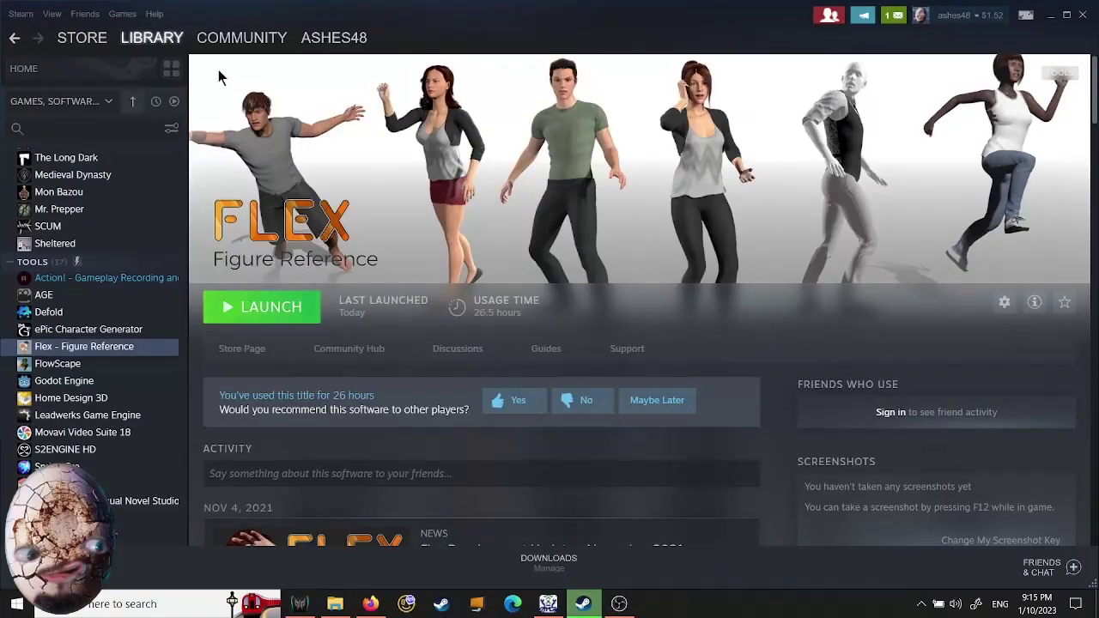
click(153, 42)
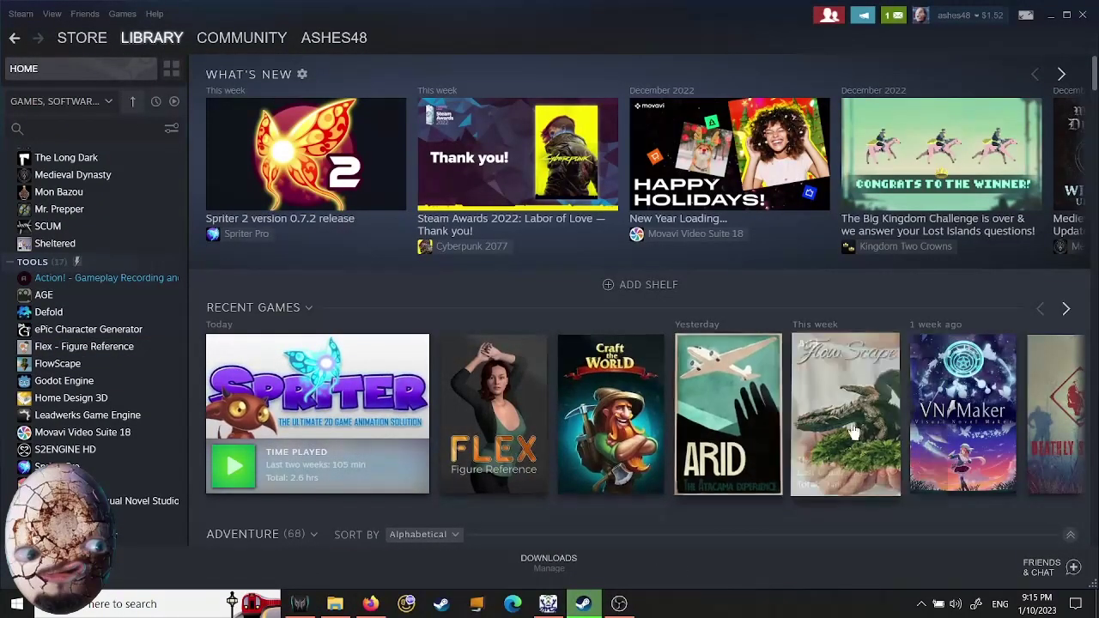
click(962, 412)
click(283, 306)
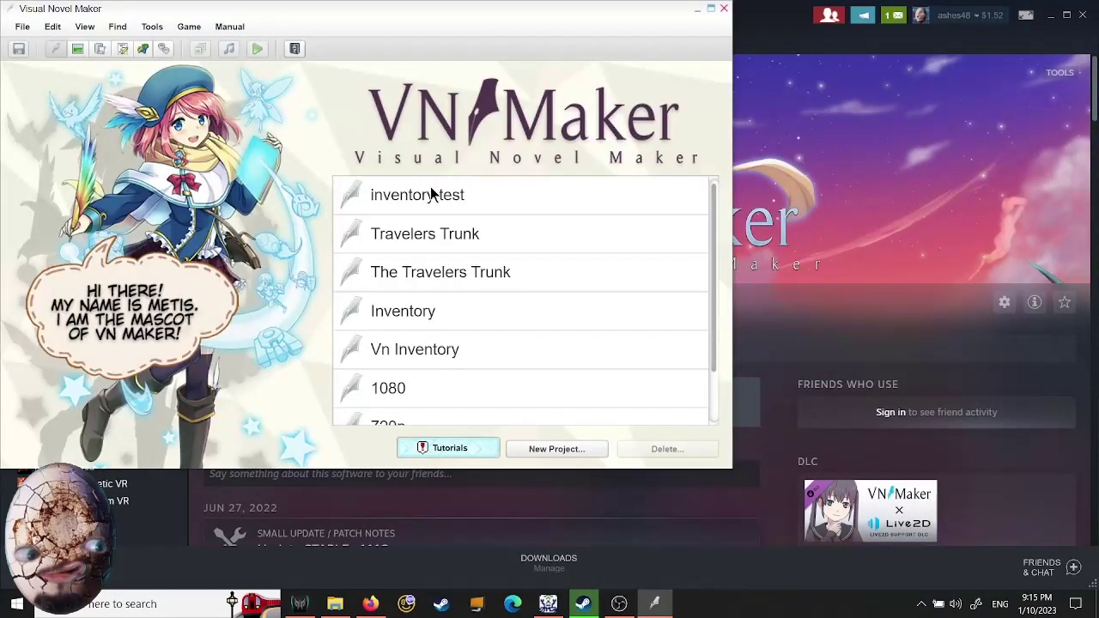
- Open the inventory test project, maximize its window and enlarge the scene content area below the preview
double_click(409, 195)
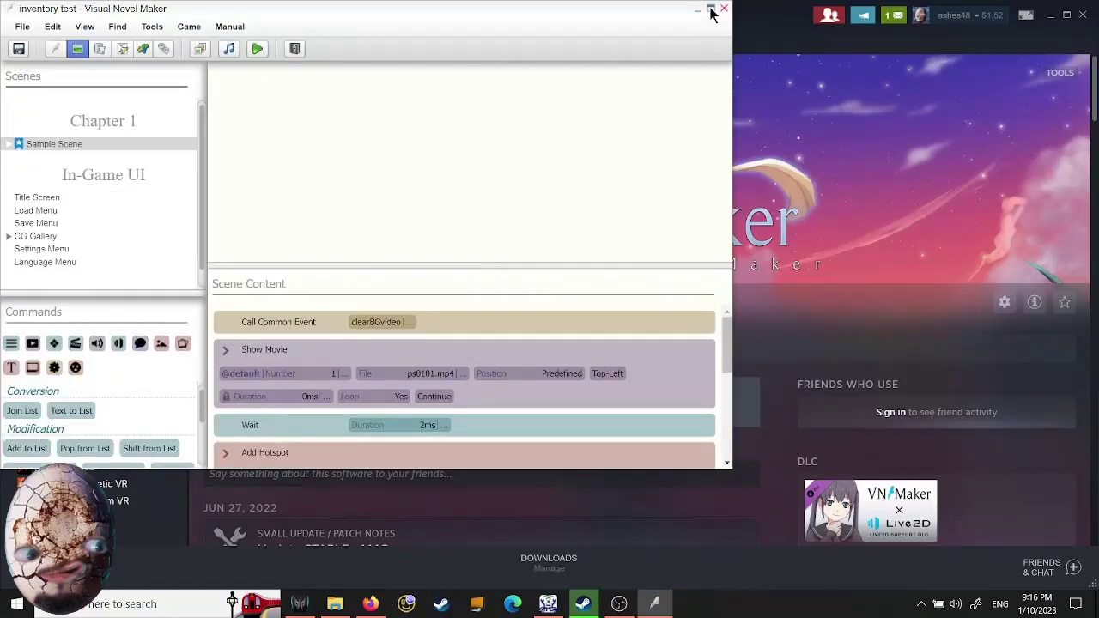
click(711, 10)
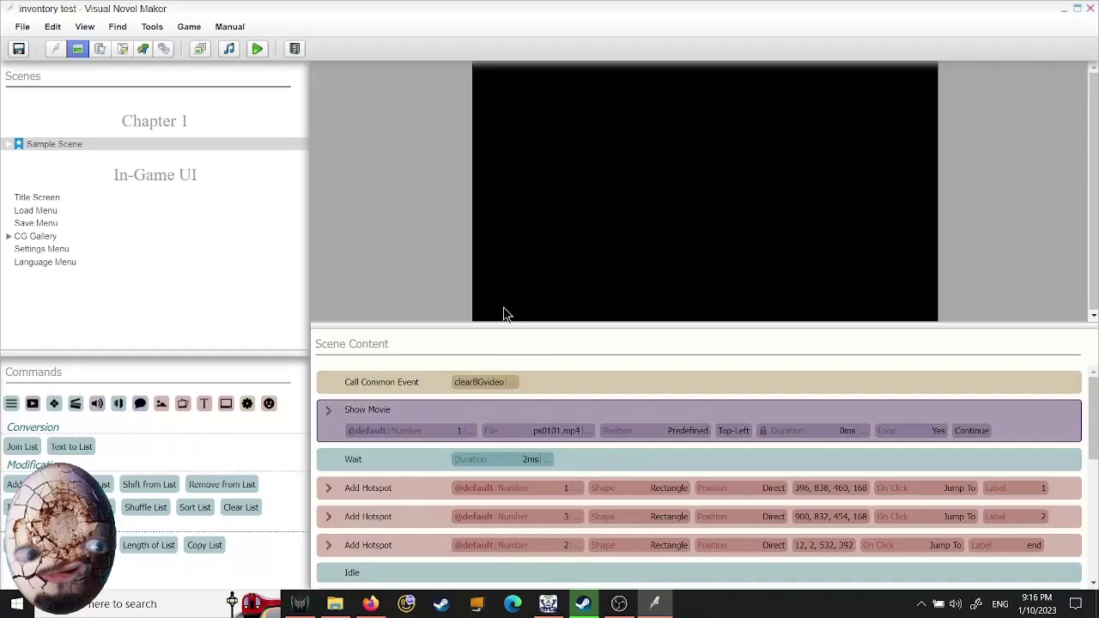
drag(466, 325, 682, 222)
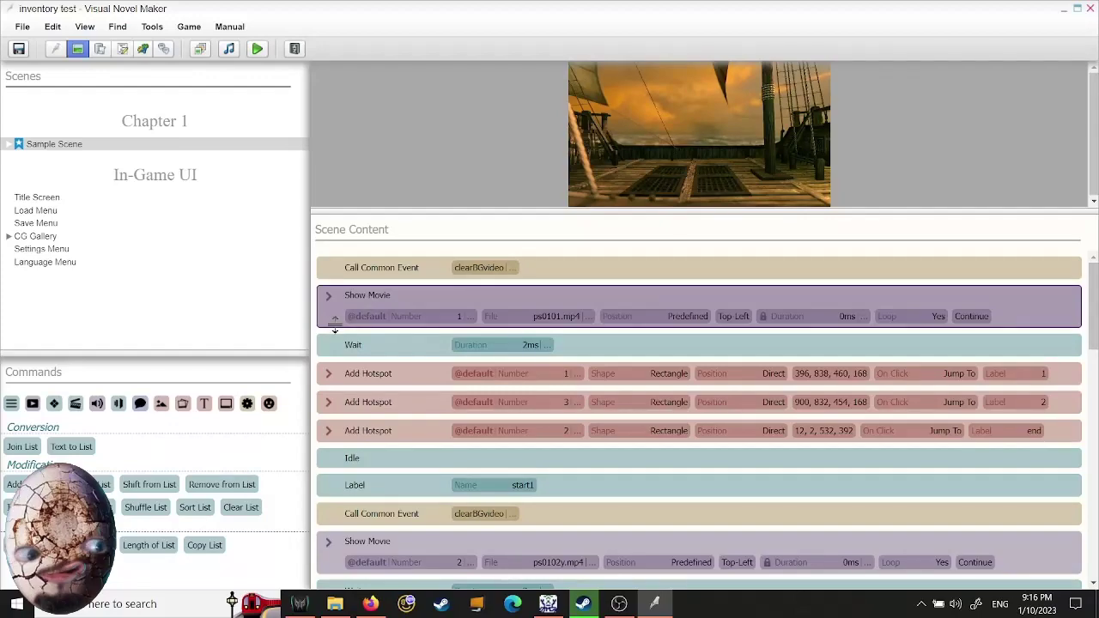
- Insert a Show Picture command after the first Show Movie command and set its picture number to 48, leaving the file unassigned
text(sho)
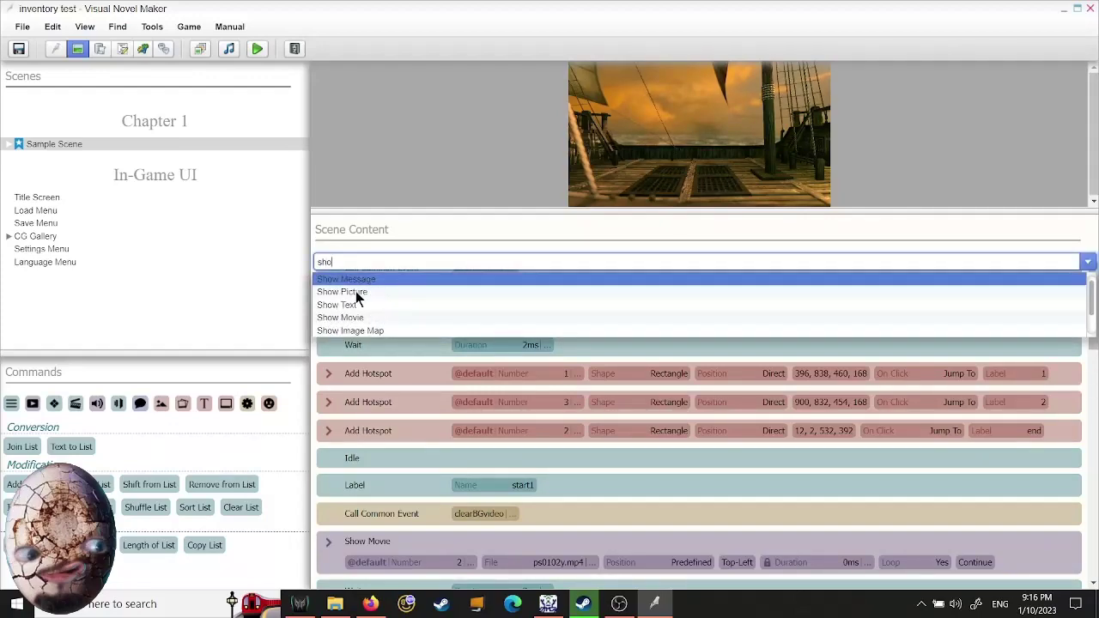
click(356, 293)
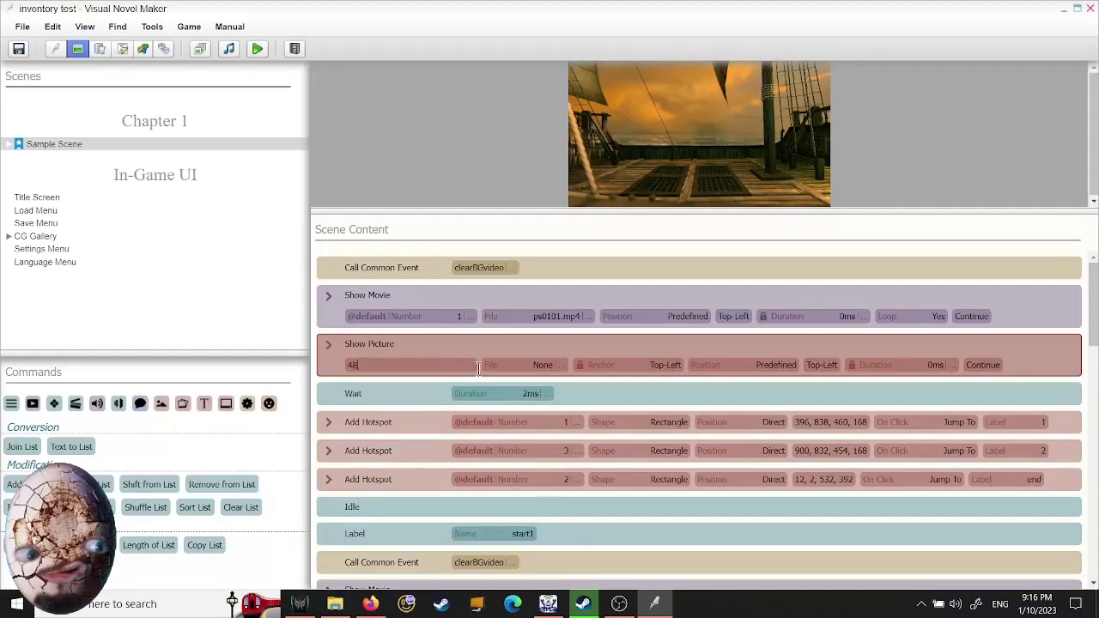
click(540, 365)
click(680, 462)
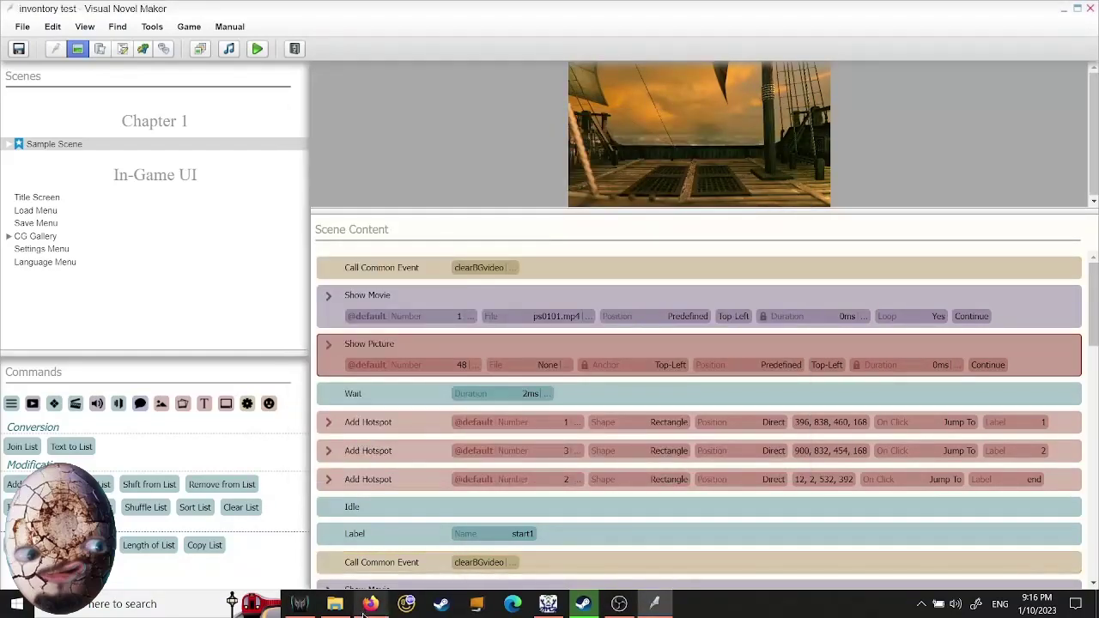
- Switch to the corps figure folder in File Explorer and cut 1.gif
click(339, 605)
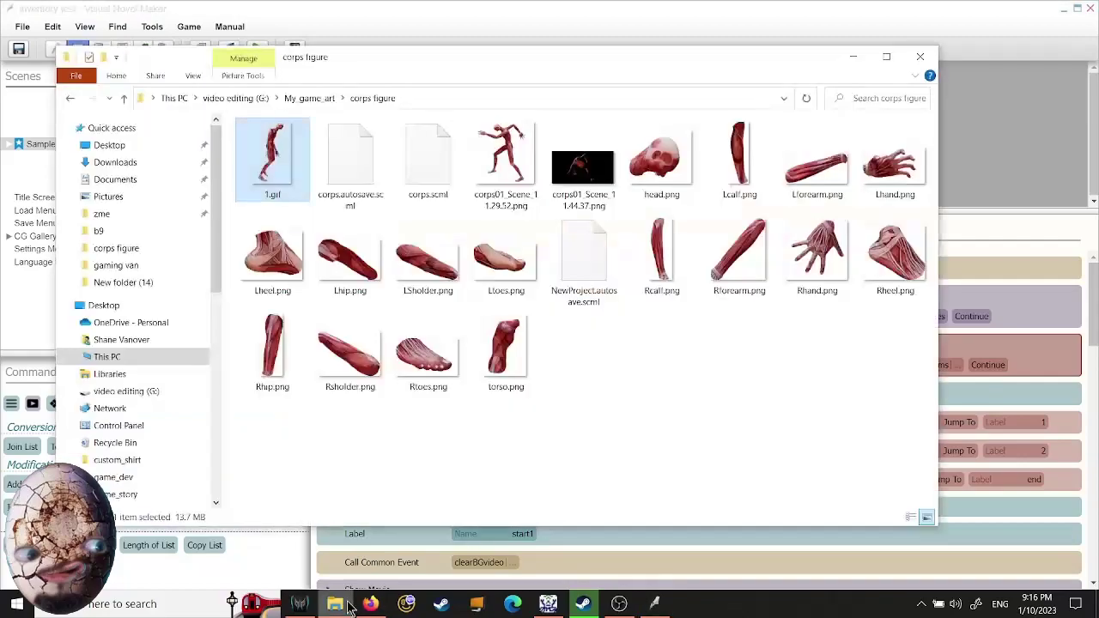
right_click(270, 163)
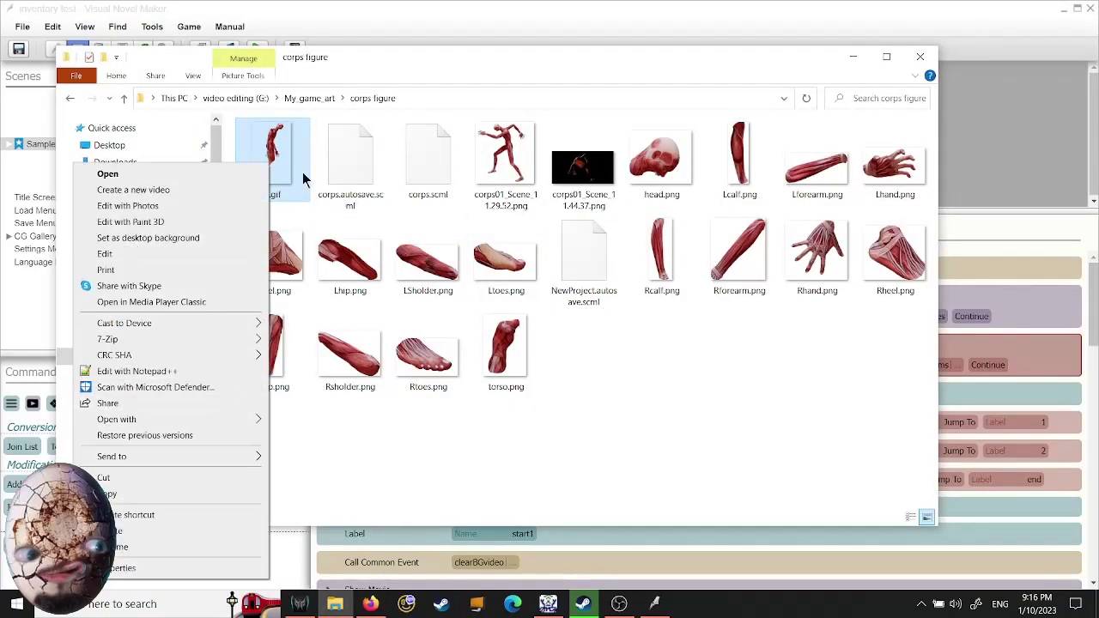
click(163, 479)
- Paste 1.gif into the inventory test project's resources/Graphics/Characters folder on drive G and return to Visual Novel Maker
click(126, 391)
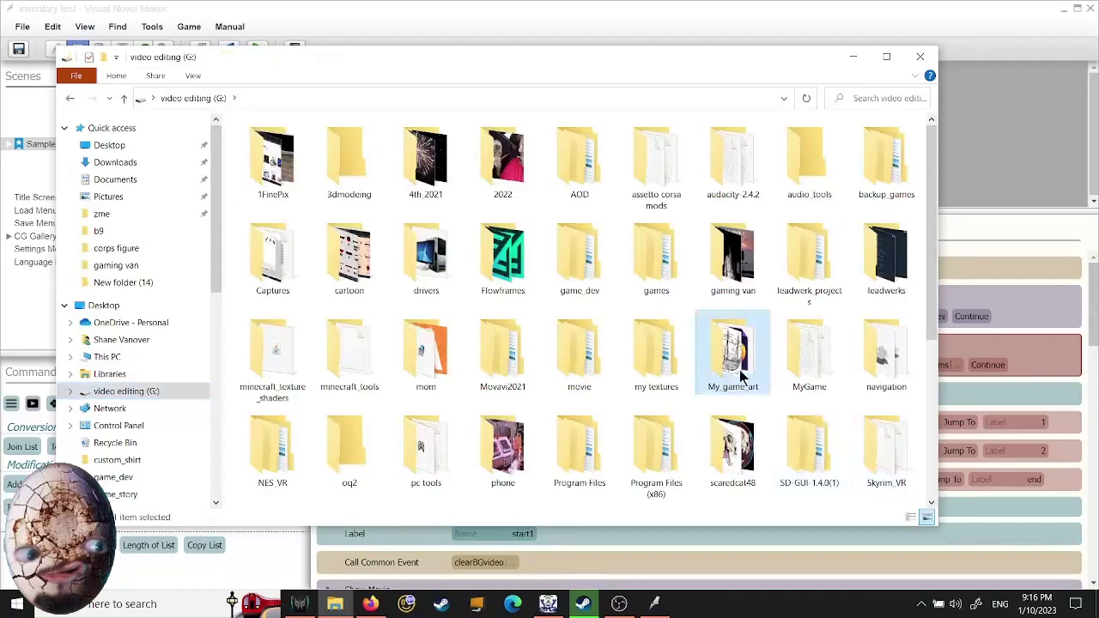
double_click(815, 378)
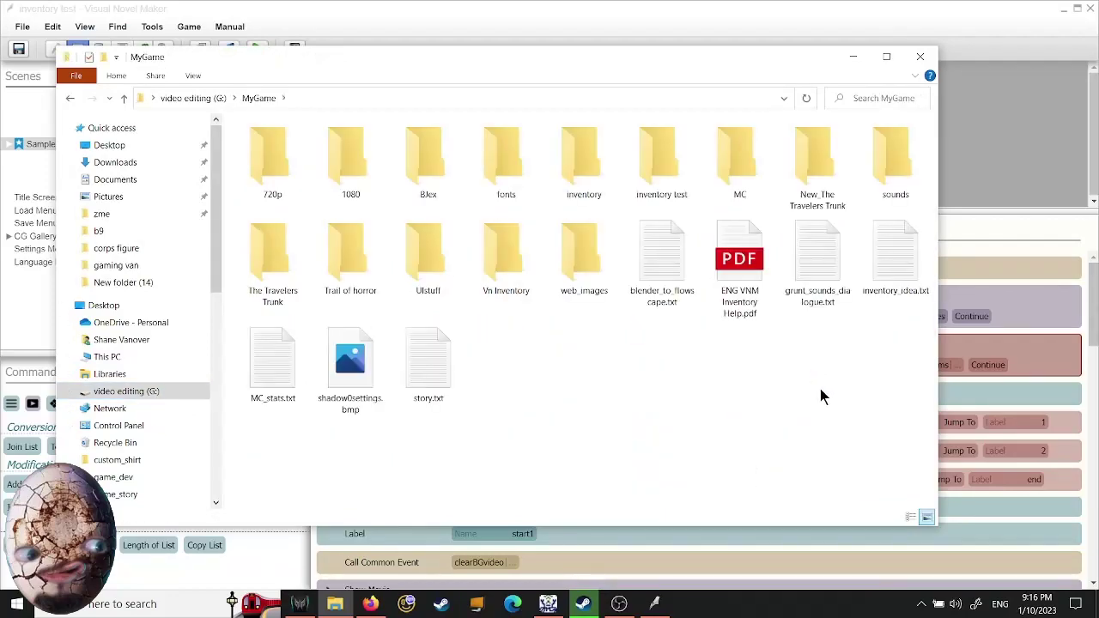
double_click(644, 178)
double_click(244, 146)
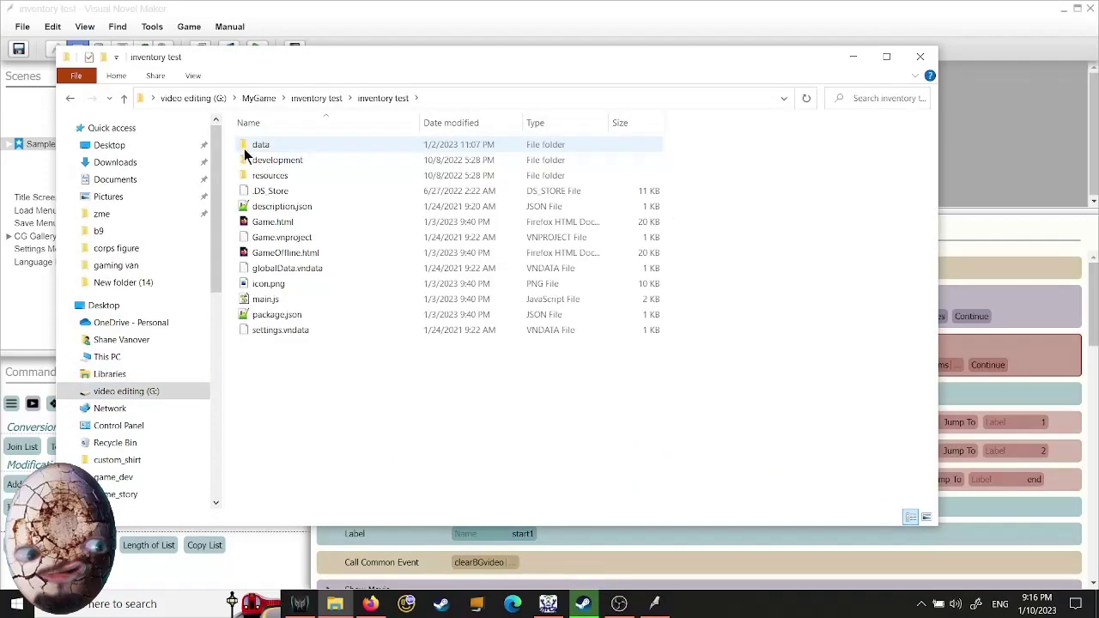
double_click(243, 176)
double_click(243, 160)
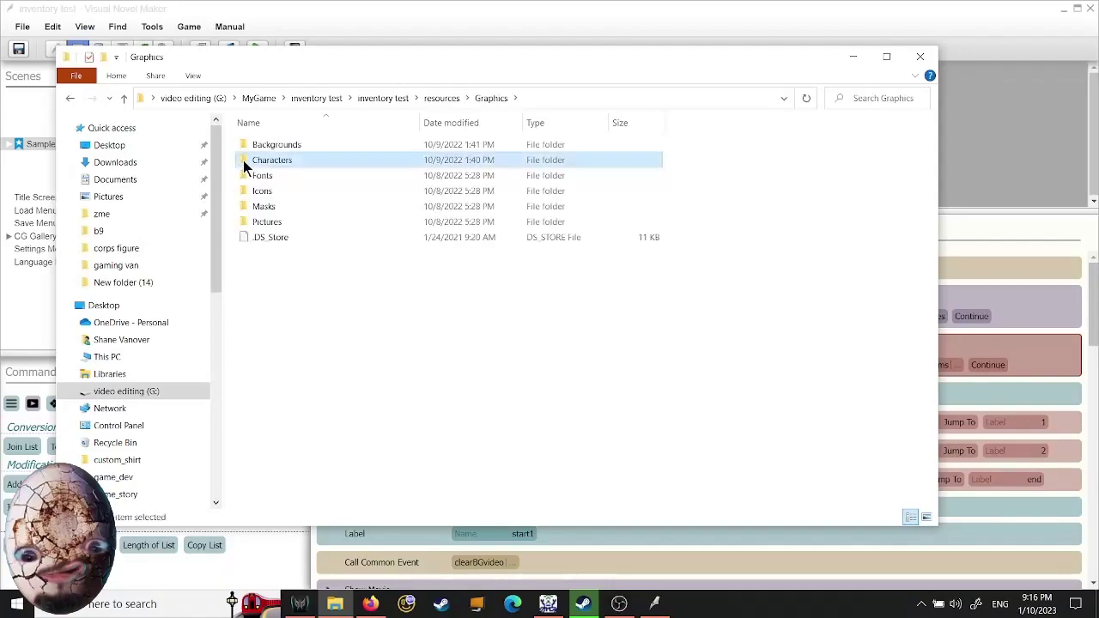
double_click(243, 160)
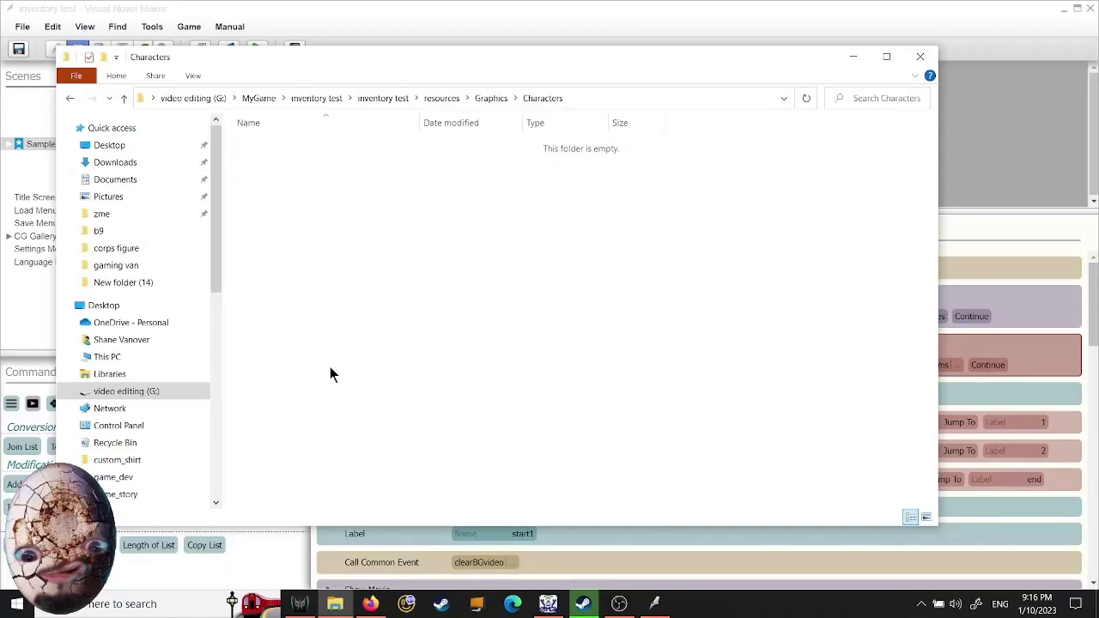
right_click(377, 454)
click(312, 412)
click(817, 22)
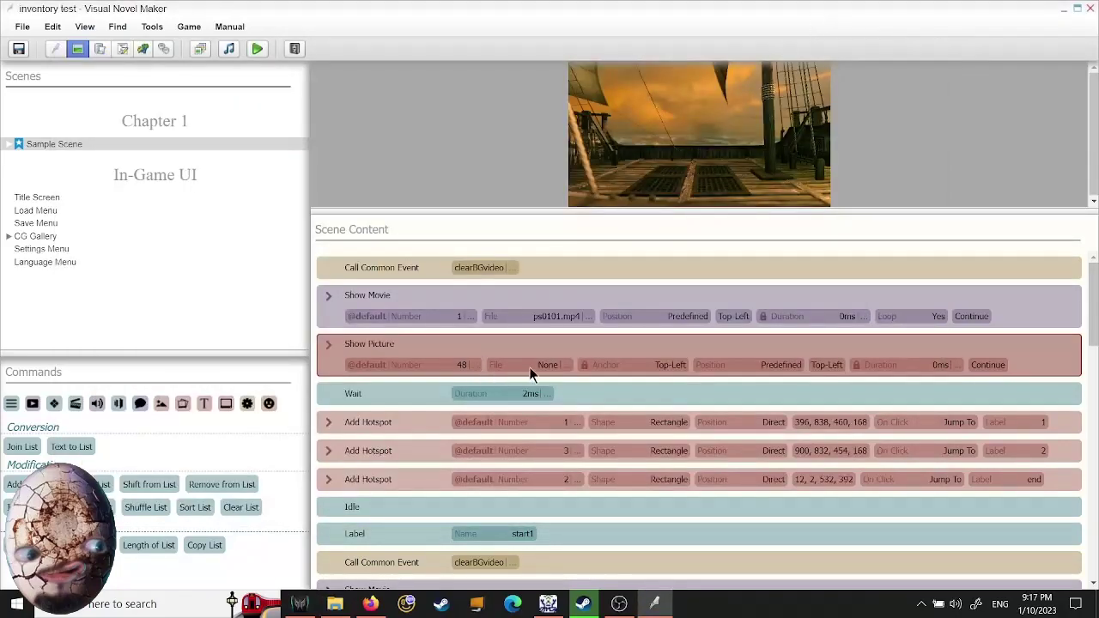
- Look for 1.gif in the Graphics resource folders for the Show Picture command's file and cancel the selection
click(547, 361)
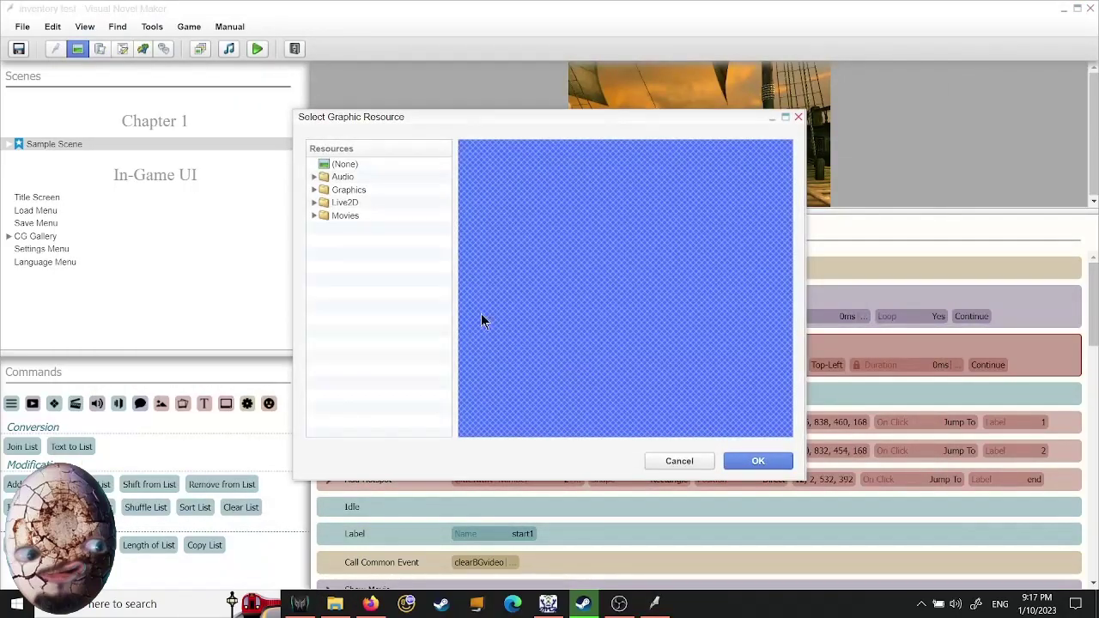
click(315, 189)
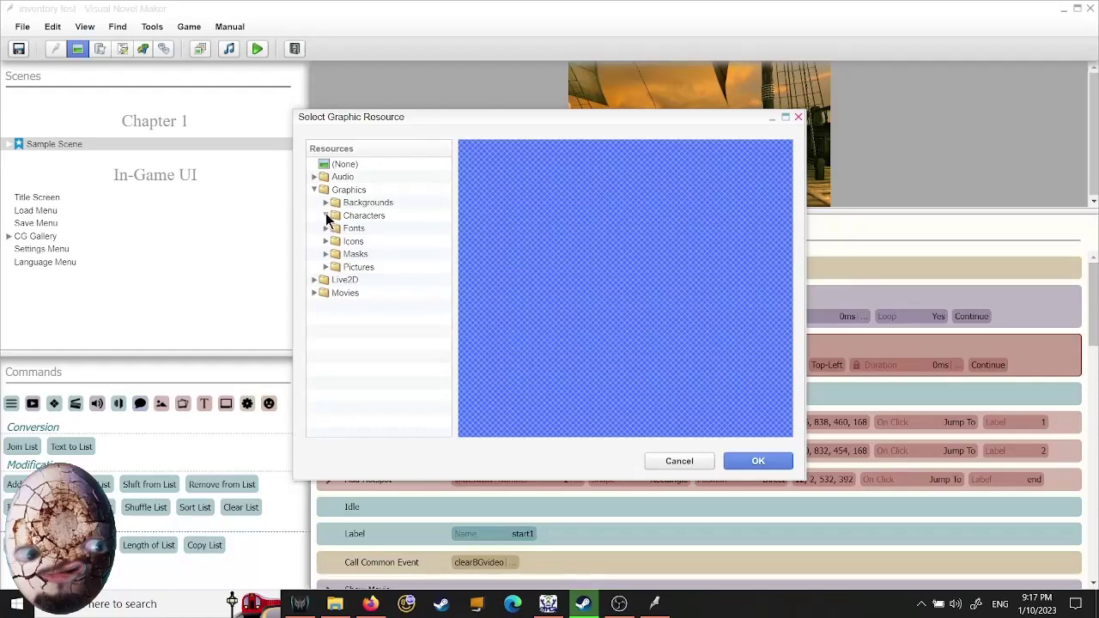
click(339, 217)
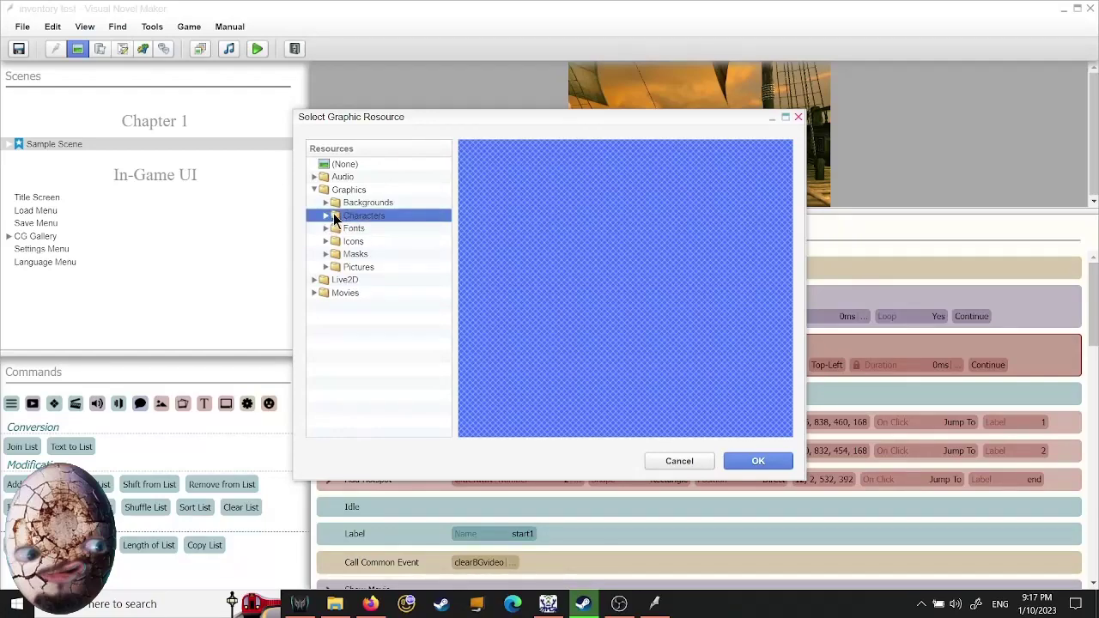
click(326, 229)
click(325, 228)
click(325, 202)
click(325, 203)
click(679, 458)
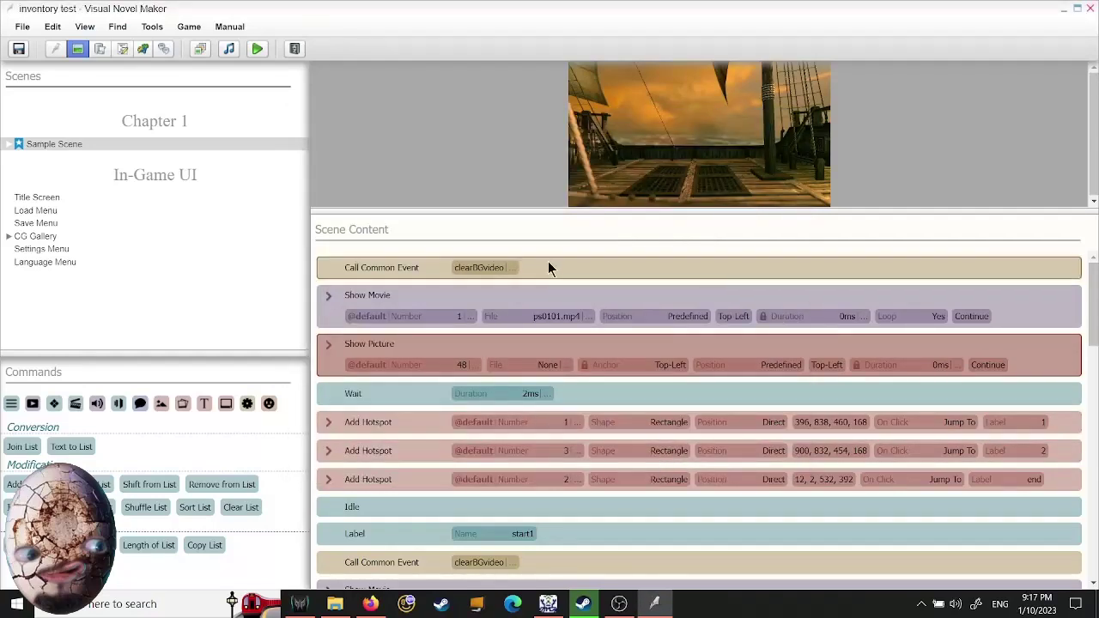
- Recheck the Characters resources for the picture file, cancel the selection and close Visual Novel Maker
click(548, 368)
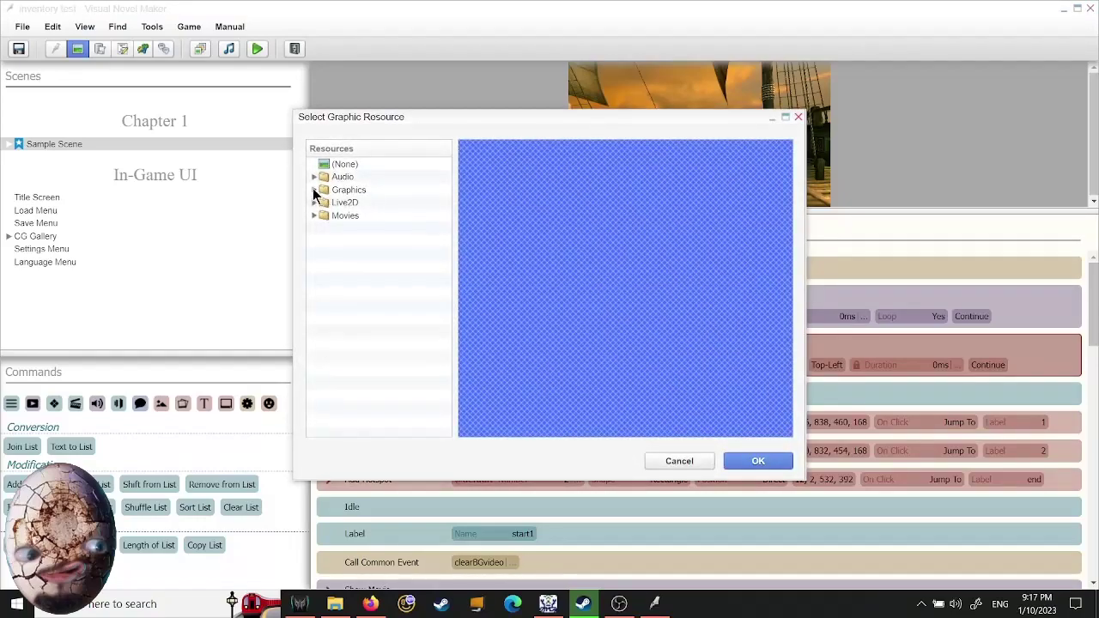
click(314, 189)
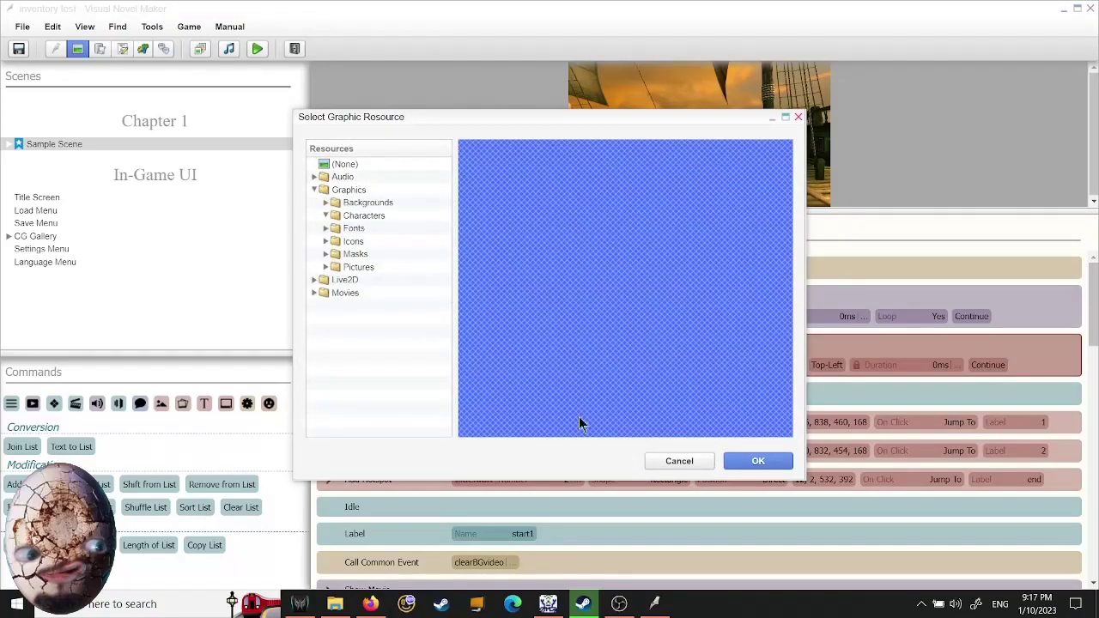
click(678, 460)
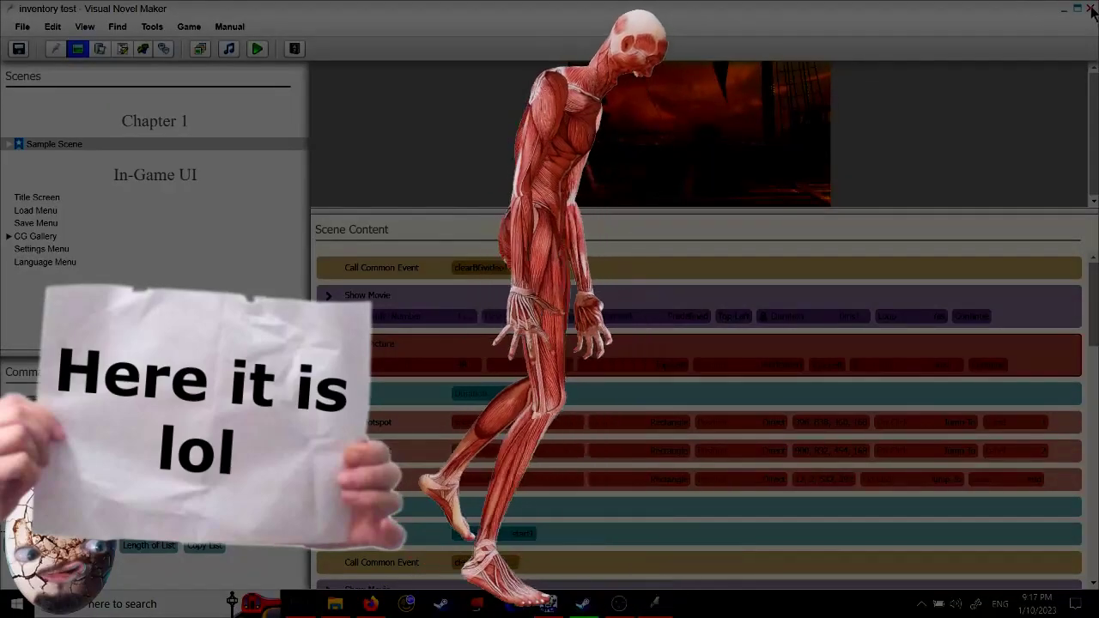
click(1091, 7)
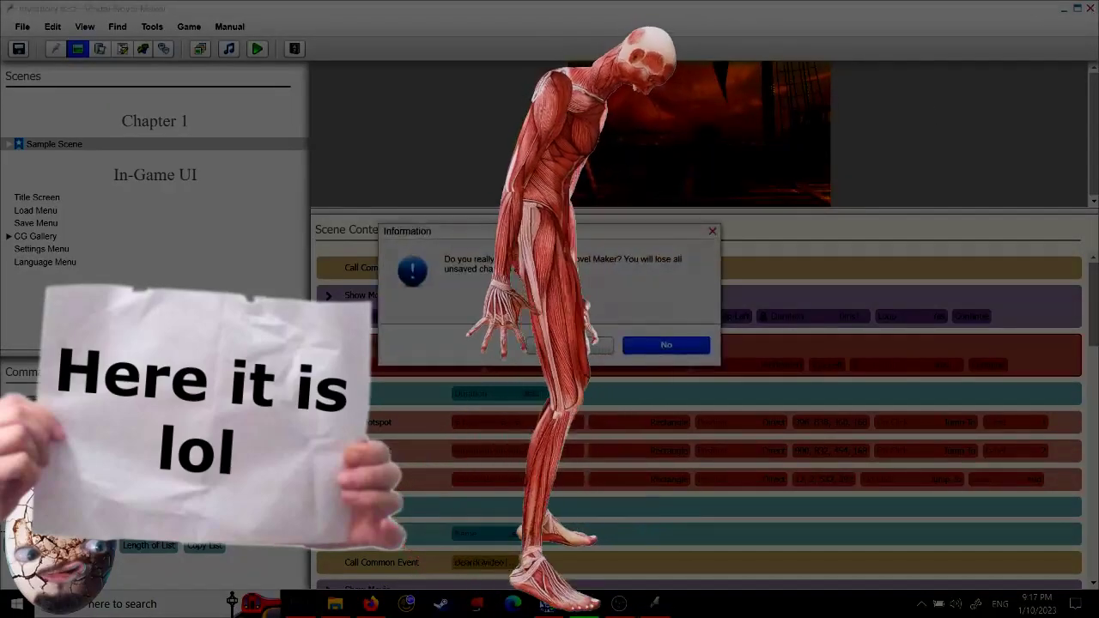